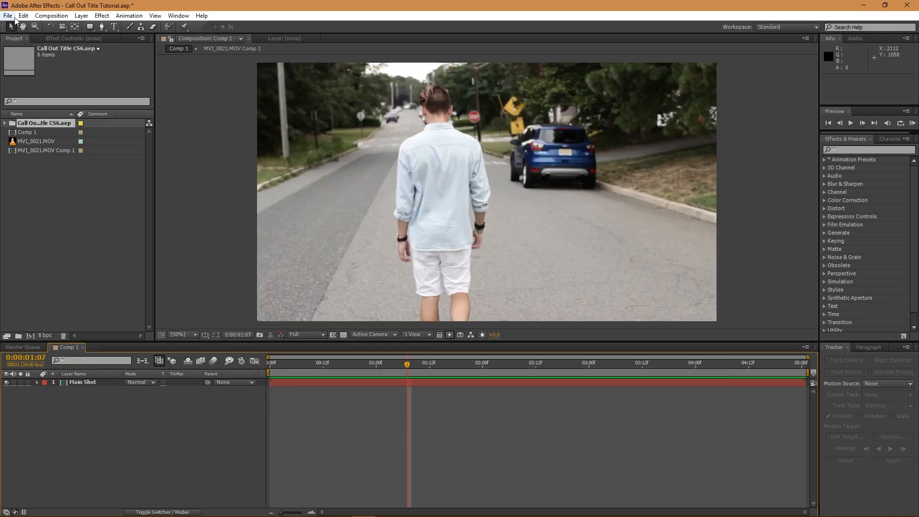
- Expand Call Out Title CS6.aep in the Project panel and open Main Comp
left_click(5, 124)
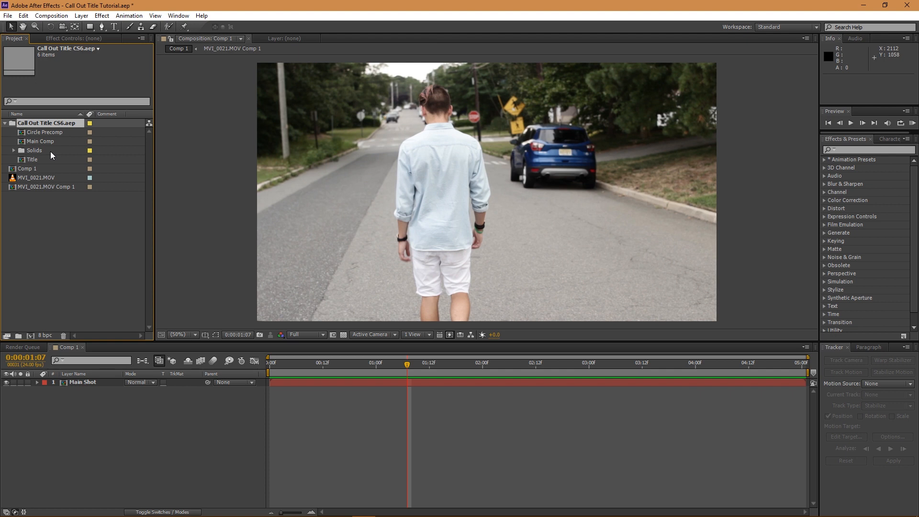
left_click(40, 141)
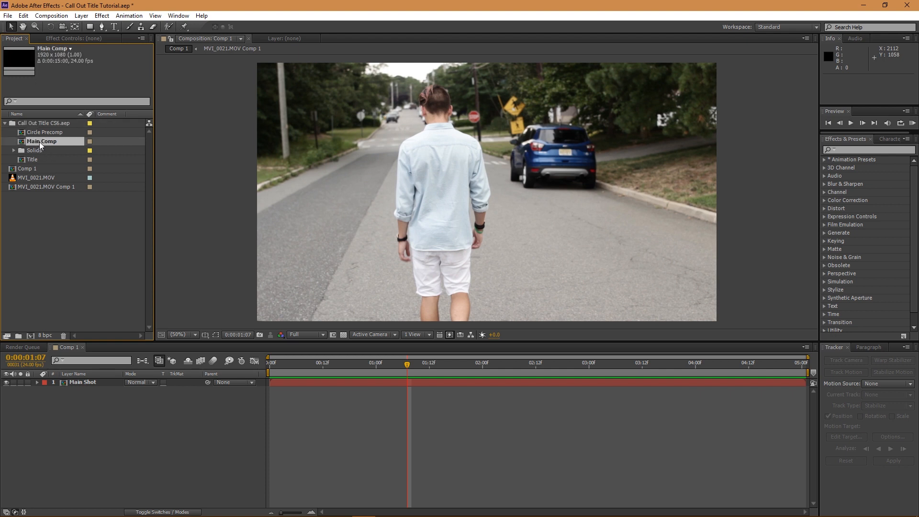
double_click(40, 142)
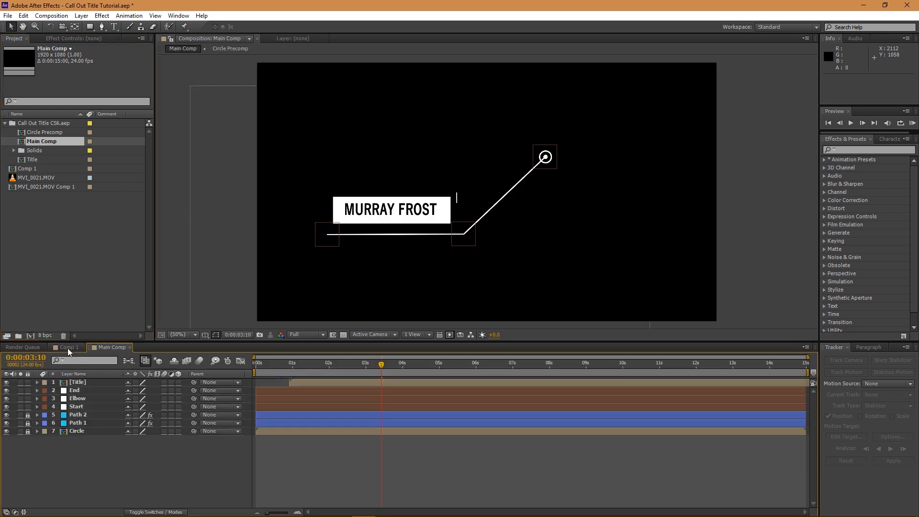
- Move the Start circle down-right, nudge the Elbow left, and shift the End point left
left_click(77, 383)
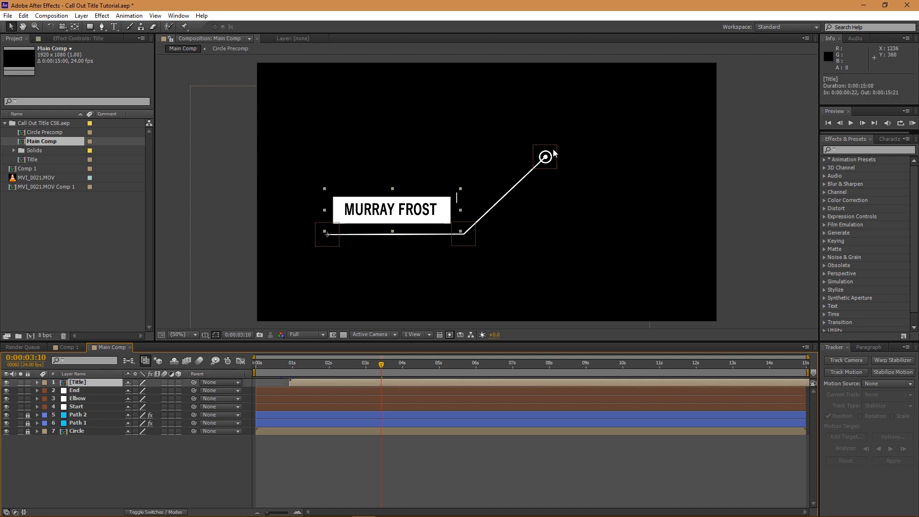
left_click(85, 407)
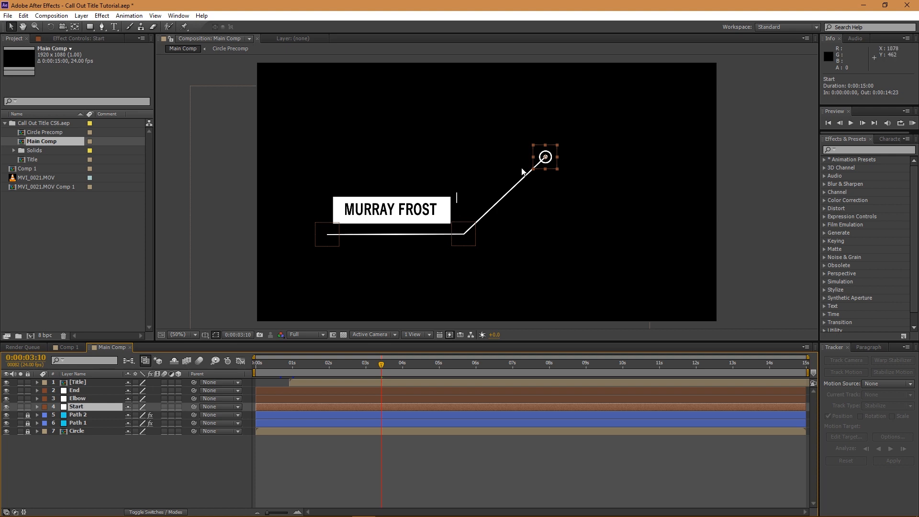
left_click_drag(539, 163, 562, 166)
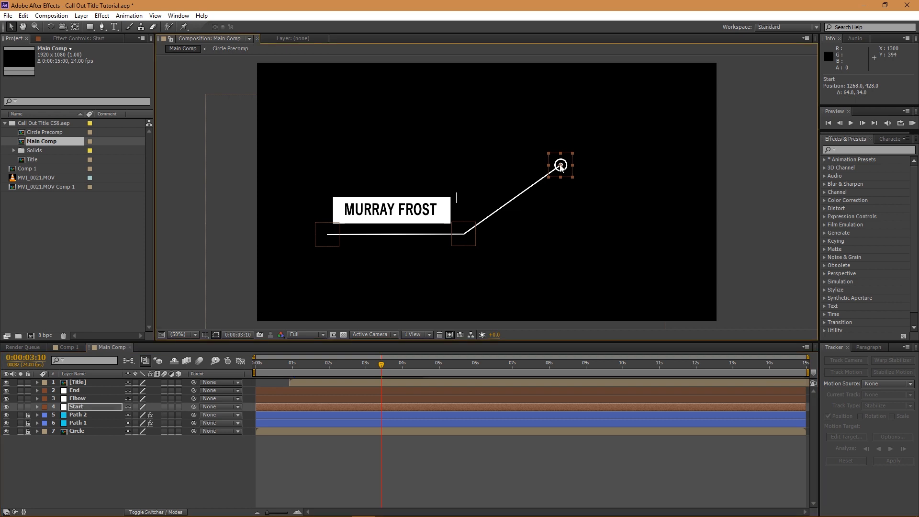
left_click(88, 399)
mouse_move(468, 247)
left_mouse_down()
mouse_move(447, 255)
mouse_move(465, 247)
left_mouse_up()
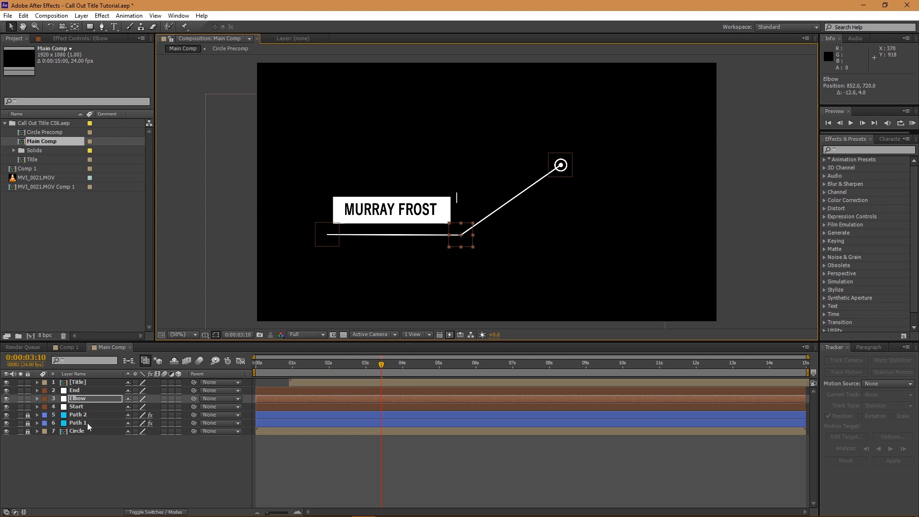
left_click(82, 390)
mouse_move(327, 233)
left_mouse_down()
mouse_move(350, 151)
mouse_move(360, 145)
mouse_move(328, 203)
mouse_move(318, 232)
mouse_move(327, 247)
left_mouse_up()
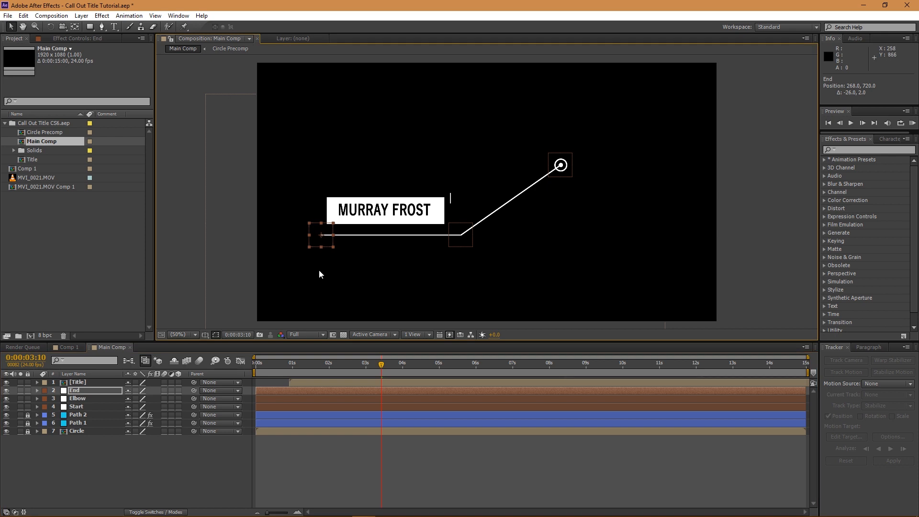
left_click(180, 470)
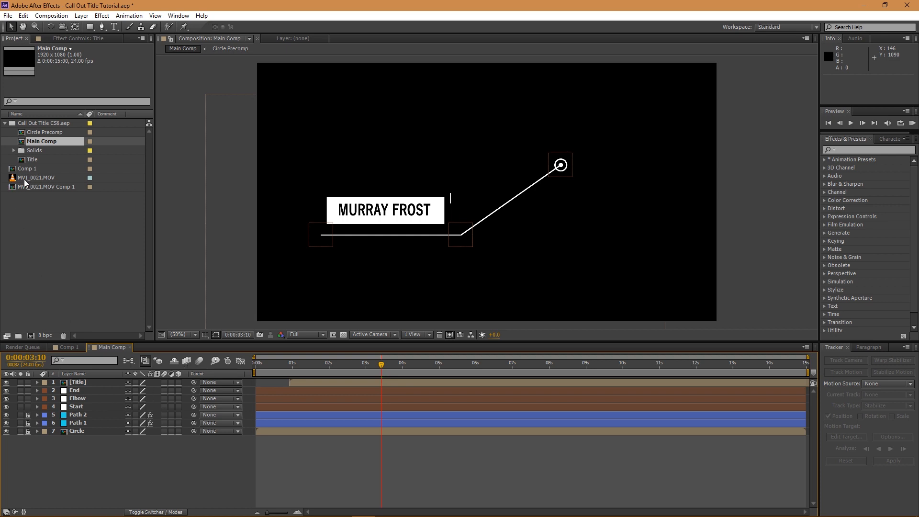
left_click(69, 348)
left_click(367, 364)
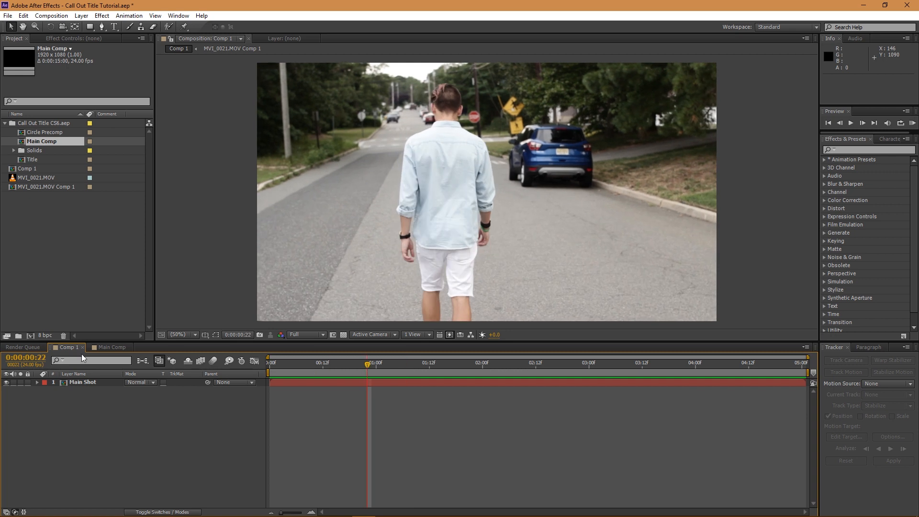
left_click(106, 347)
left_click_drag(27, 176, 180, 475)
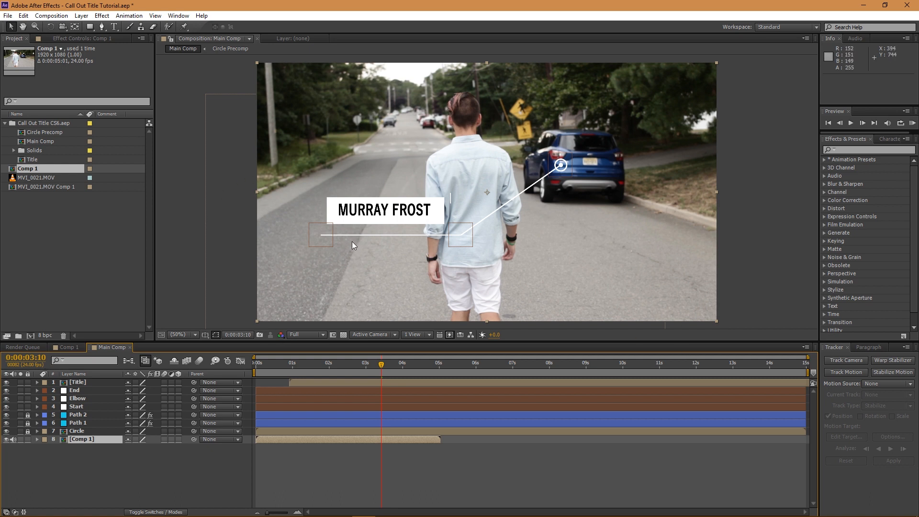
left_click(81, 440)
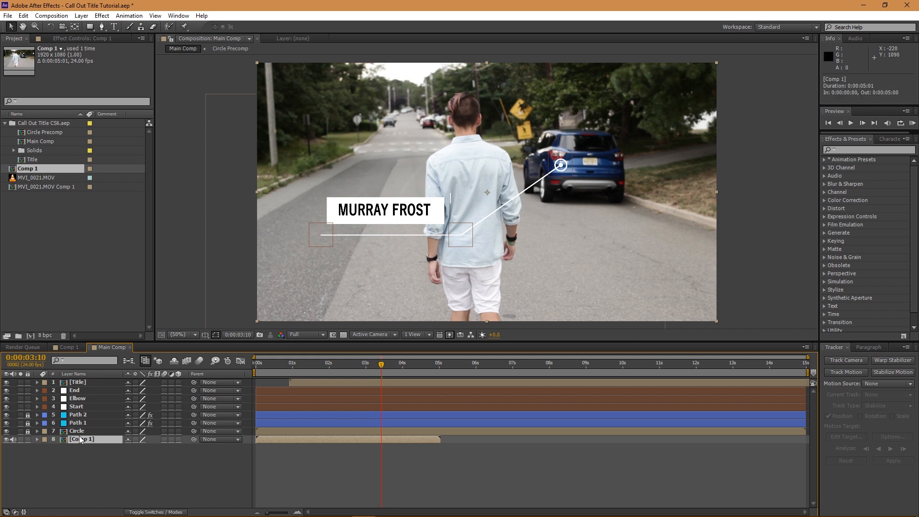
key("Delete")
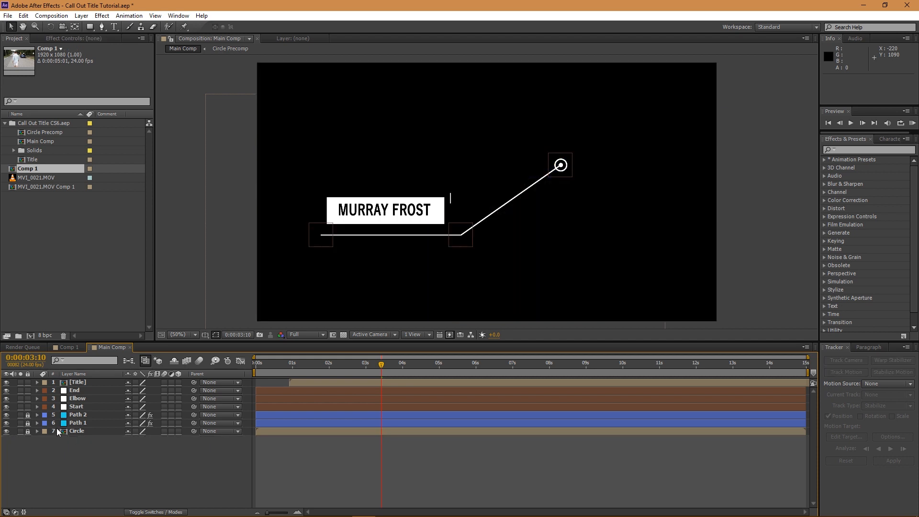
- Switch between Comp 1 and Main Comp, trying and undoing a small bend nudge
left_click(67, 346)
left_click(111, 347)
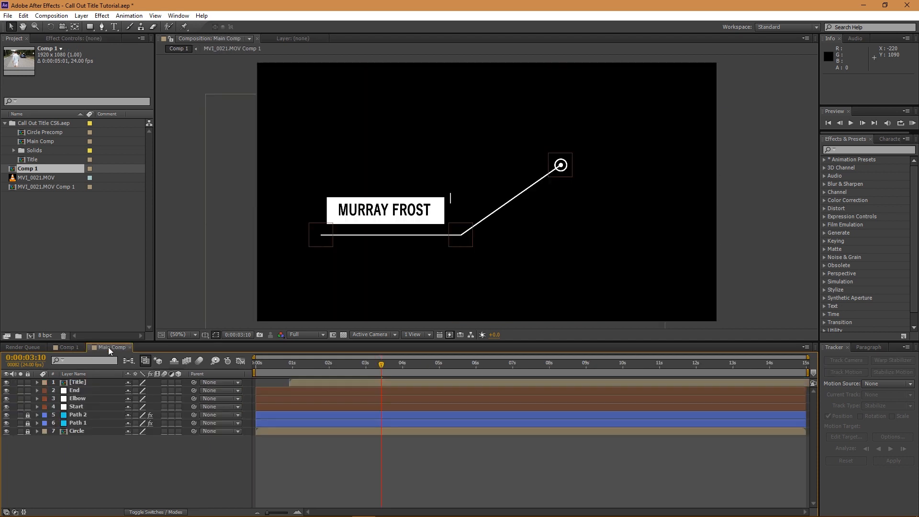
left_click(35, 142)
left_click(67, 347)
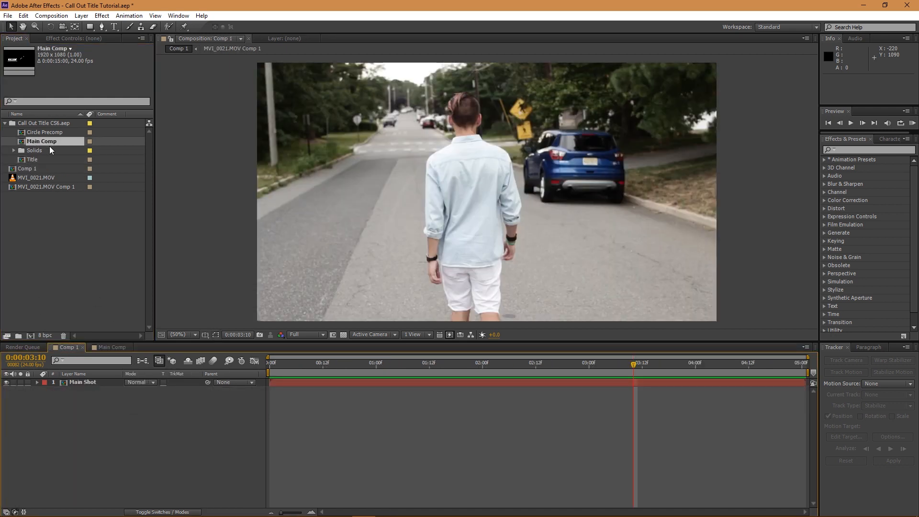
left_click(112, 347)
left_click_drag(470, 247, 467, 253)
key("ctrl+z")
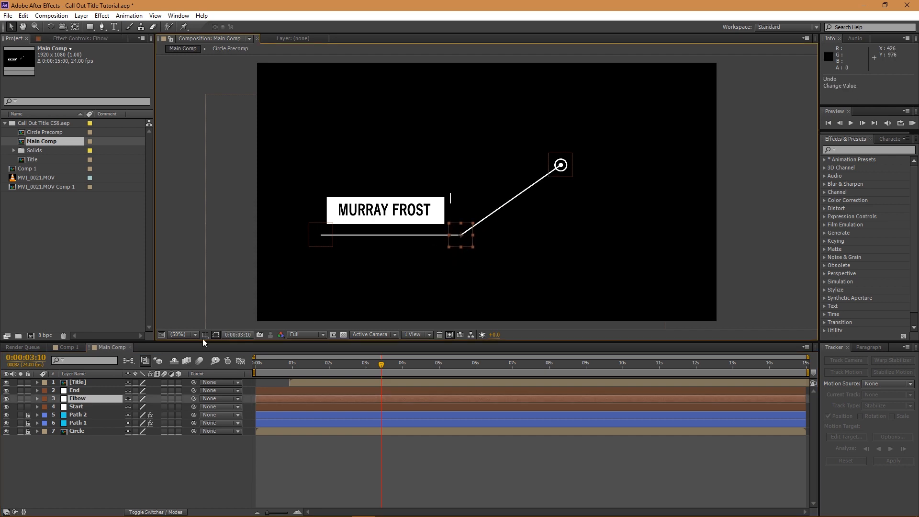
- Marquee-select all seven call-out layers in Main Comp, copy them, and show Comp 1
left_click_drag(29, 416, 92, 396)
key("ctrl+z")
left_click_drag(82, 445, 102, 387)
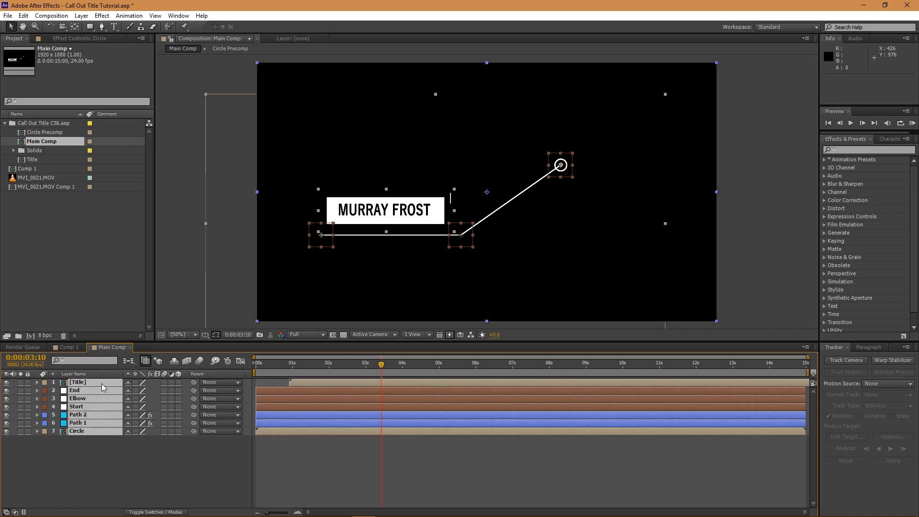
key("ctrl+c")
left_click(69, 347)
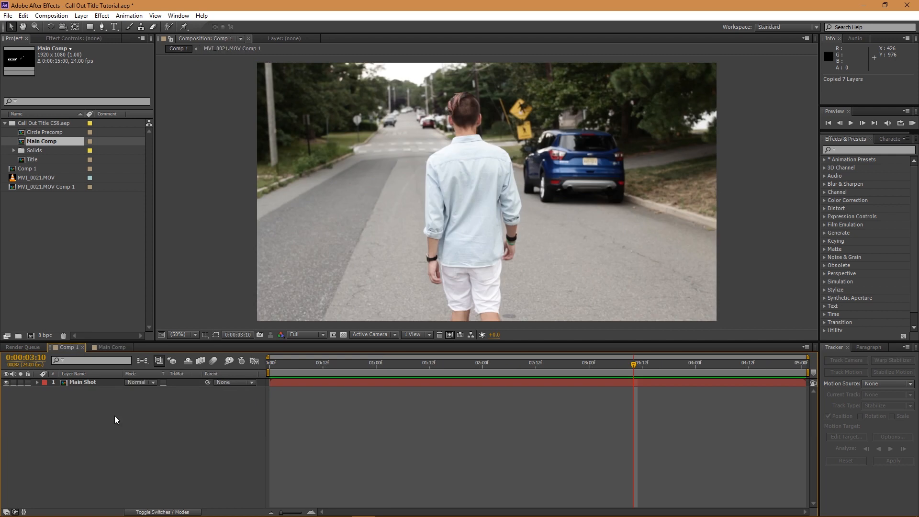
- Paste the call-out into Comp 1, placing the circle on the man's shoulder and the title left
key("ctrl+v")
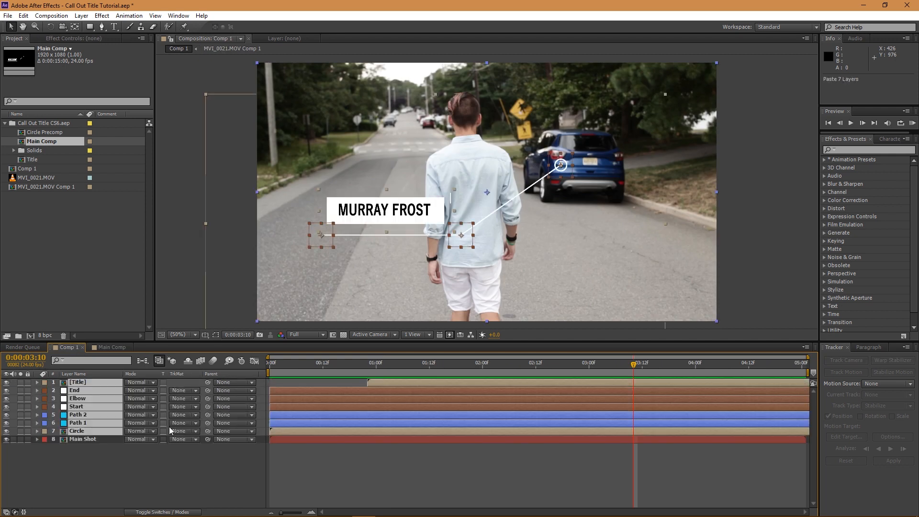
left_click(98, 454)
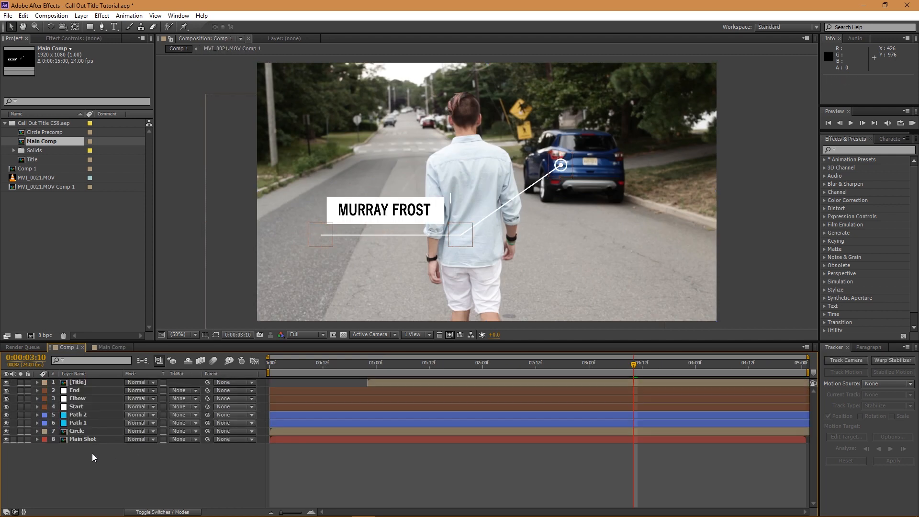
left_click(76, 390)
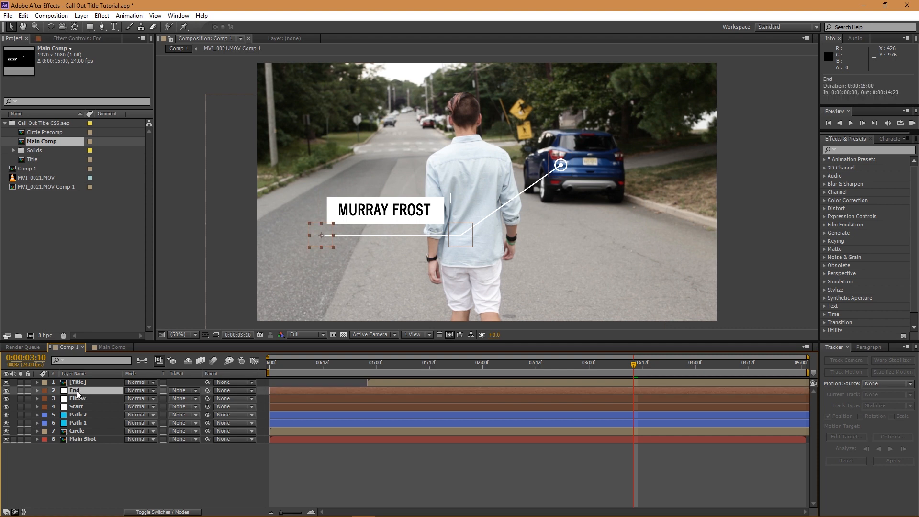
left_click(104, 406)
left_click_drag(568, 173, 520, 165)
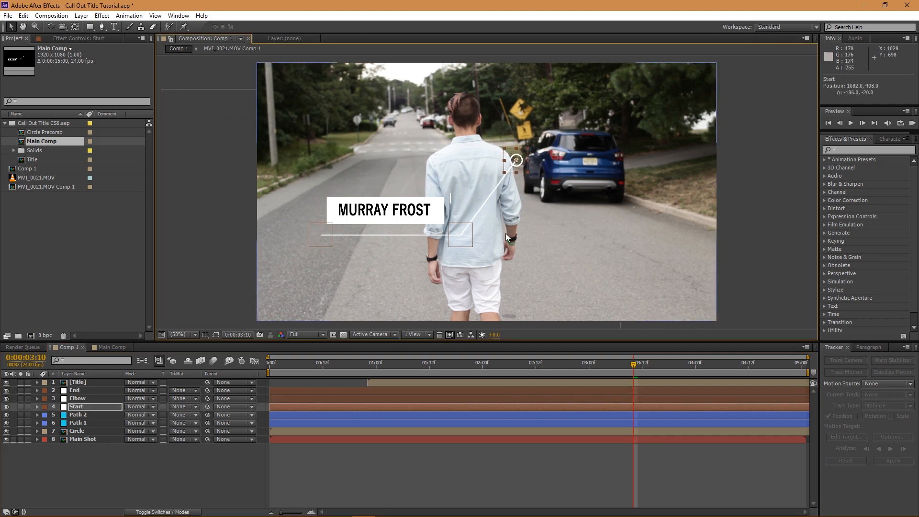
left_click_drag(320, 240, 289, 241)
left_click_drag(450, 244, 432, 240)
left_click_drag(513, 167, 502, 169)
left_click(105, 438)
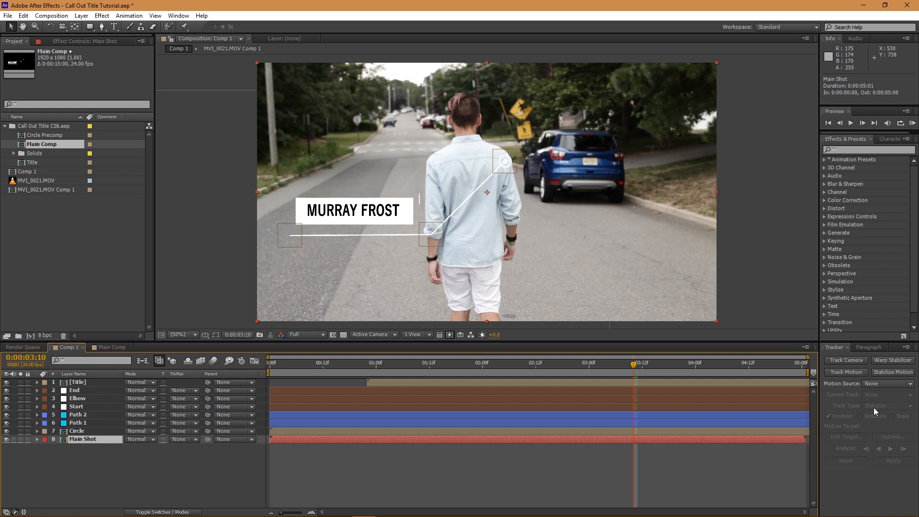
left_click(838, 366)
- Start Track Motion on Main Shot and enlarge the tracking search area
left_click(844, 374)
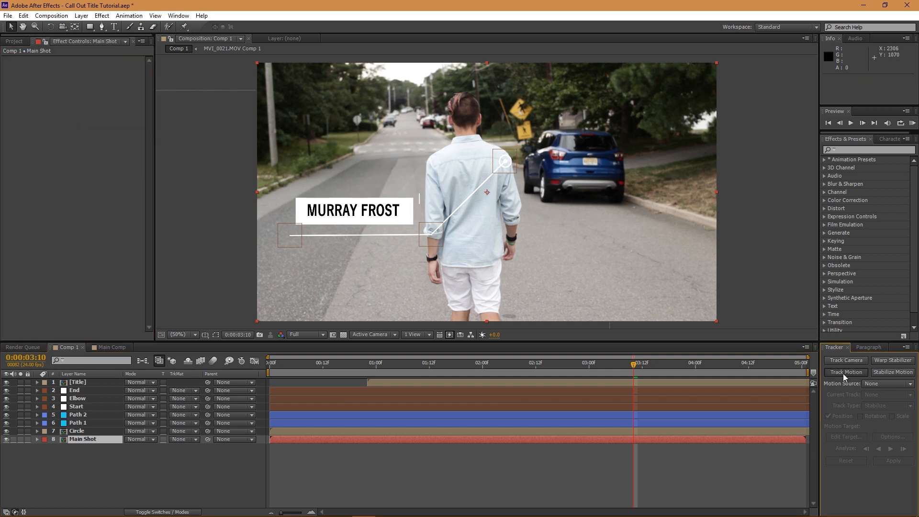
scroll(474, 171, "up", 3)
left_click_drag(450, 143, 484, 199)
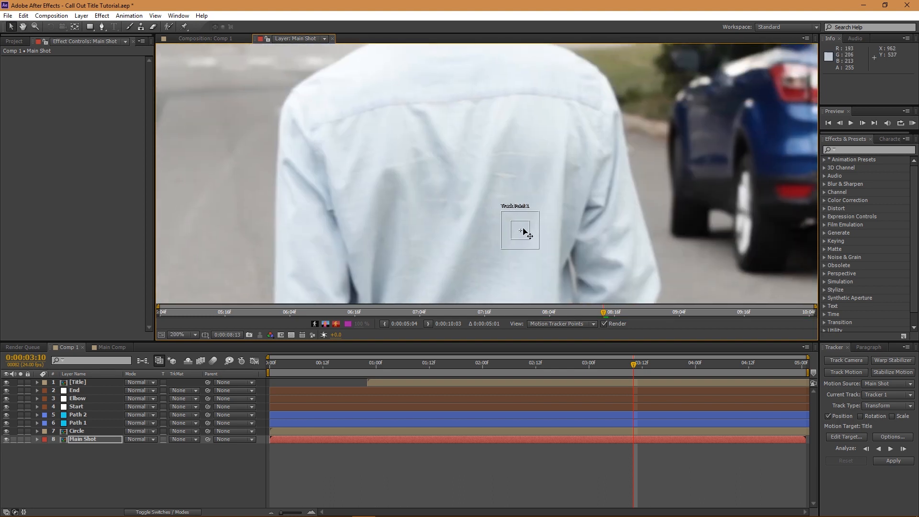
left_click_drag(538, 249, 448, 272)
scroll(425, 265, "down", 1)
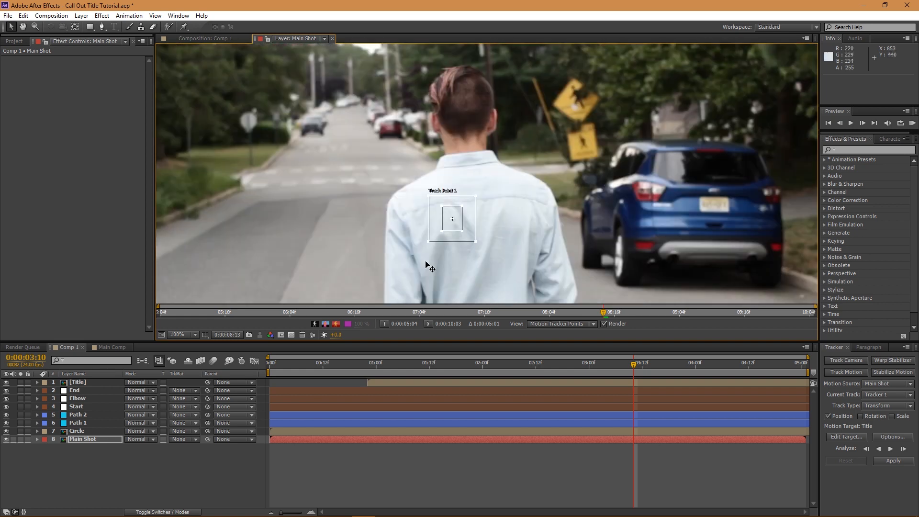
- At the first frame, set Track Point 1 on the man's head with larger feature and search boxes
left_click_drag(455, 226, 498, 142)
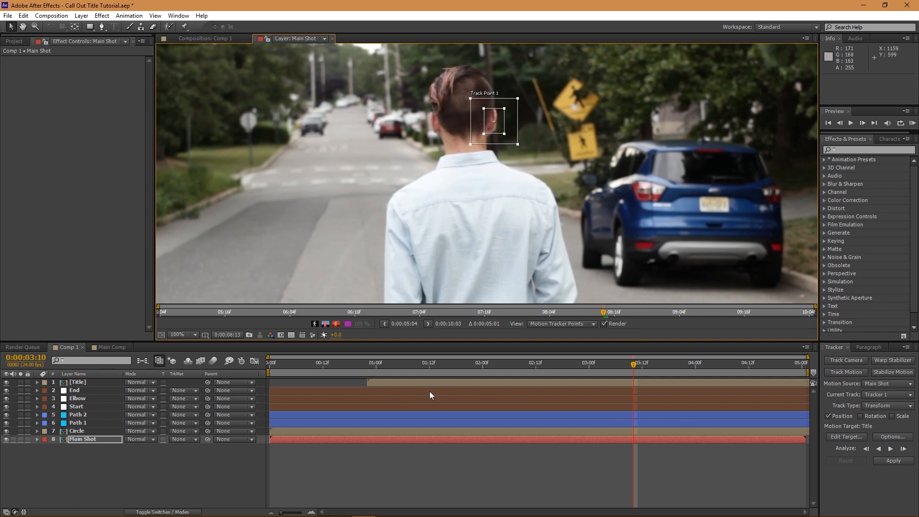
left_click(272, 367)
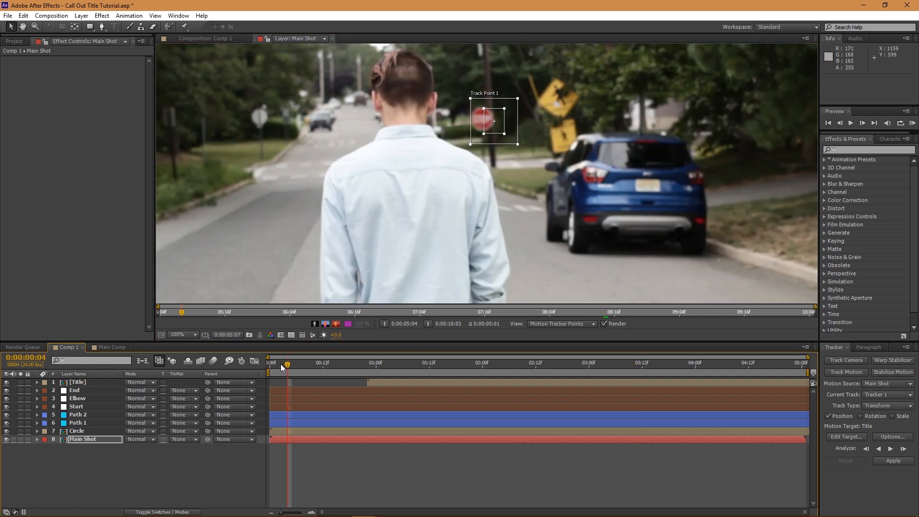
left_click(268, 365)
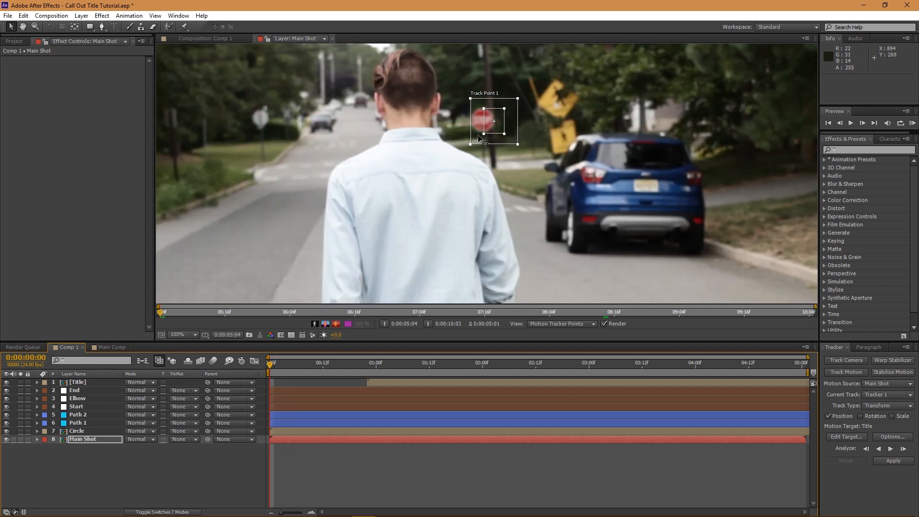
left_click_drag(499, 129, 443, 107)
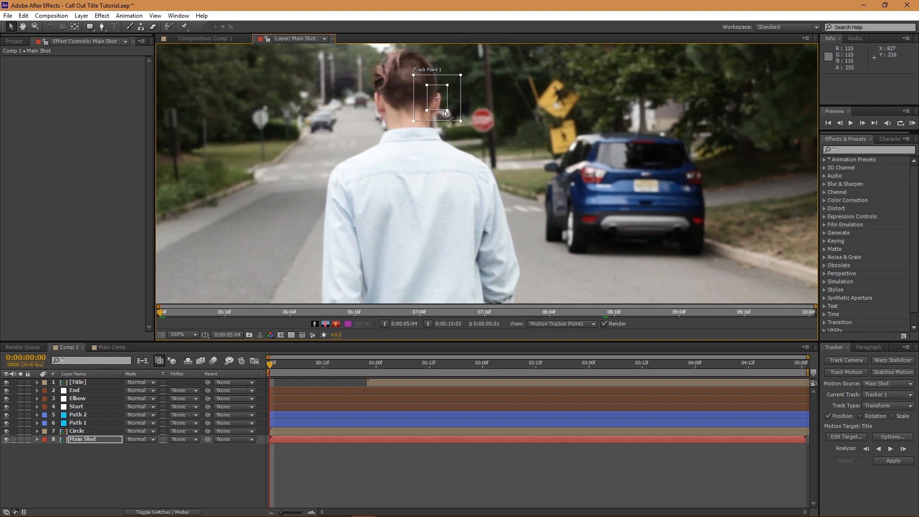
left_click_drag(461, 121, 477, 128)
mouse_move(448, 110)
left_mouse_down()
mouse_move(468, 128)
mouse_move(447, 109)
left_mouse_up()
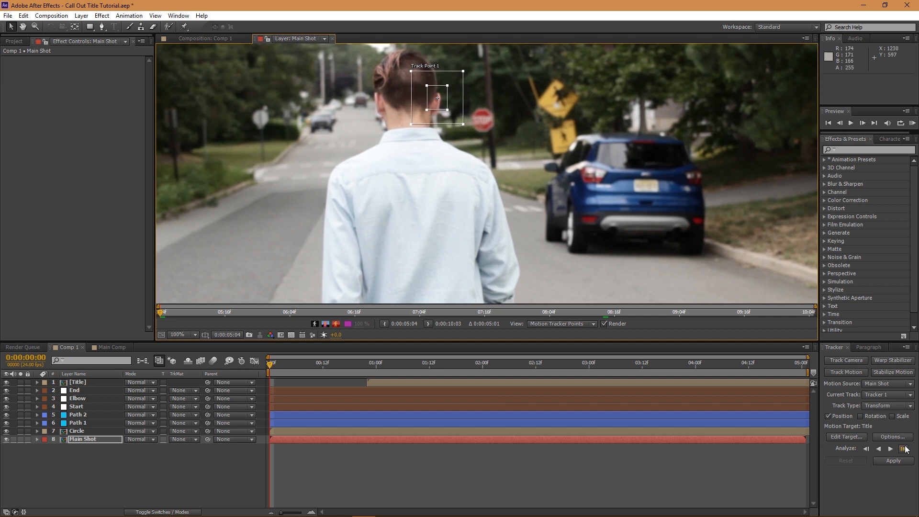
- Analyze the head track forward, re-centring the drifting track point, and stop at 2:05
left_click(890, 449)
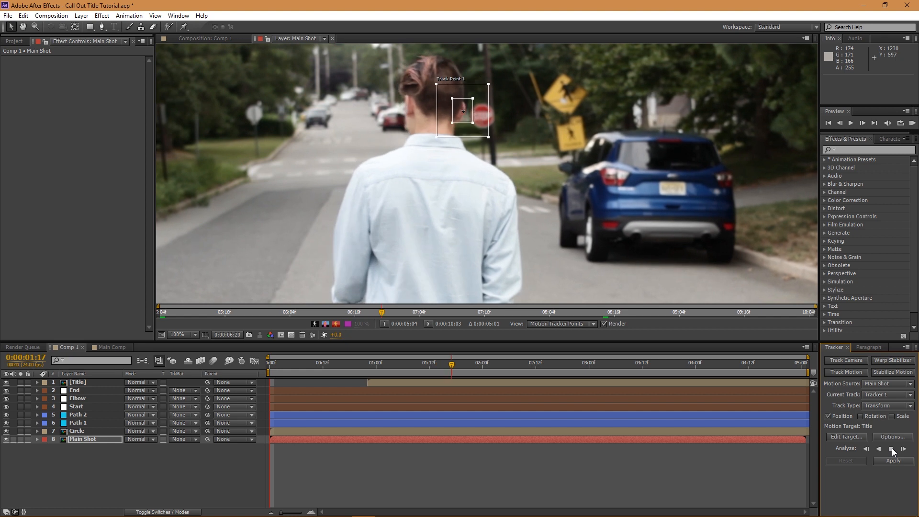
left_click(892, 448)
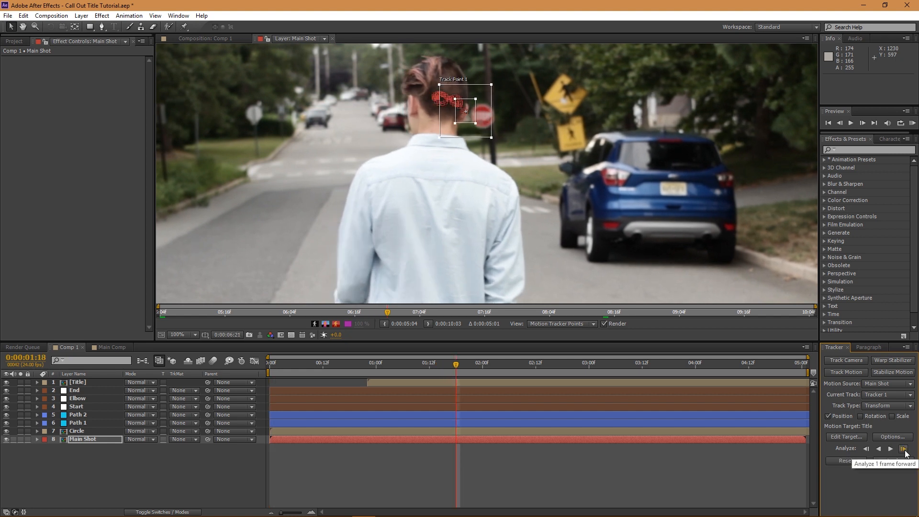
left_click(903, 448)
left_click(473, 119)
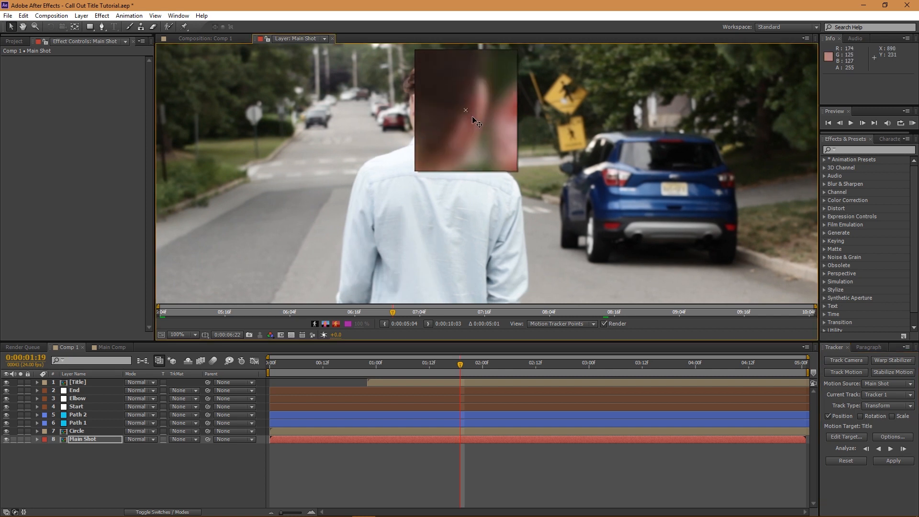
left_click_drag(473, 116, 474, 117)
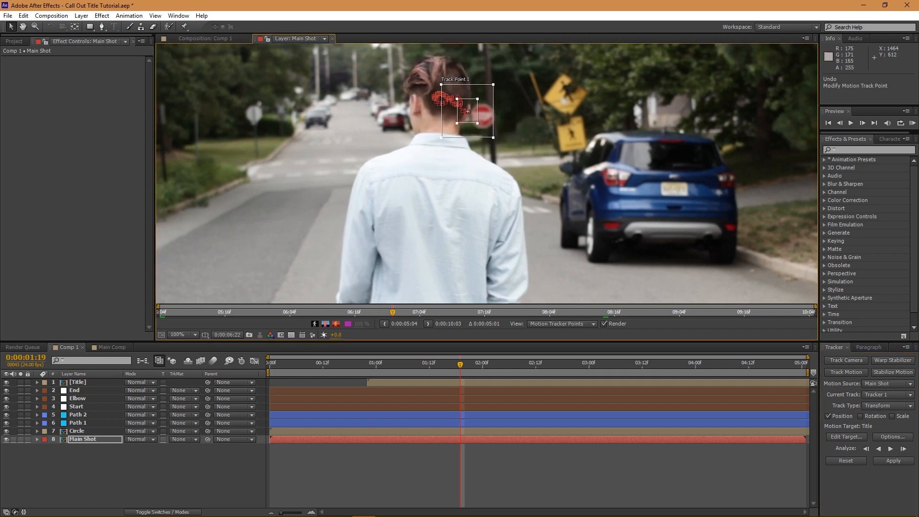
left_click(889, 449)
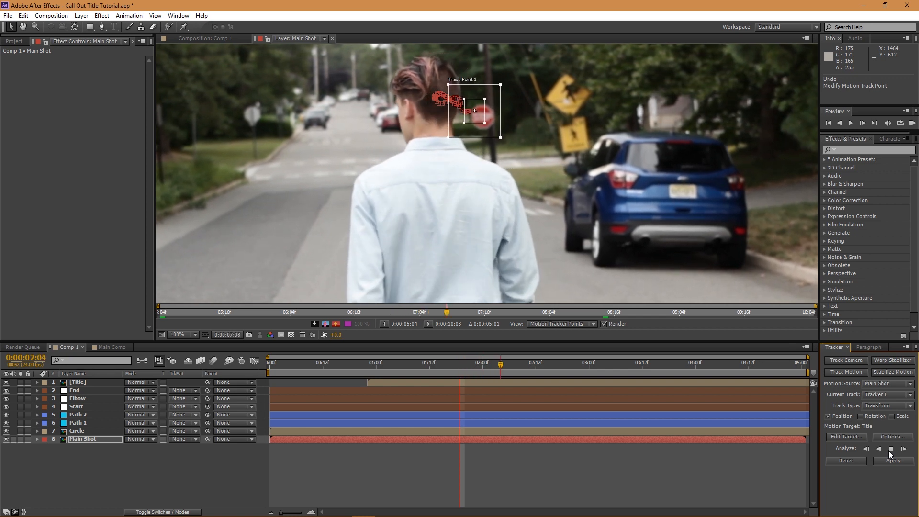
left_click(889, 449)
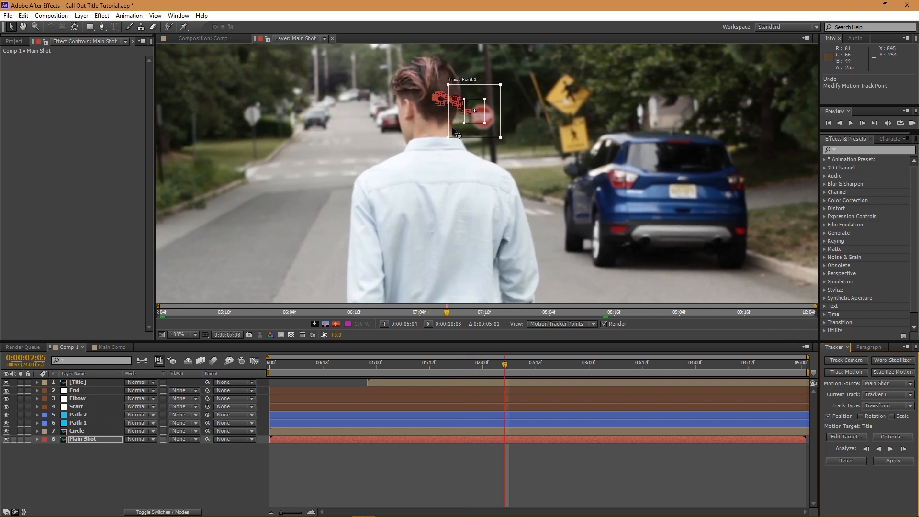
- Step back to 2:02 and track frame by frame, nudging the point back onto the head
scroll(452, 126, "up", 1)
scroll(441, 176, "up", 1)
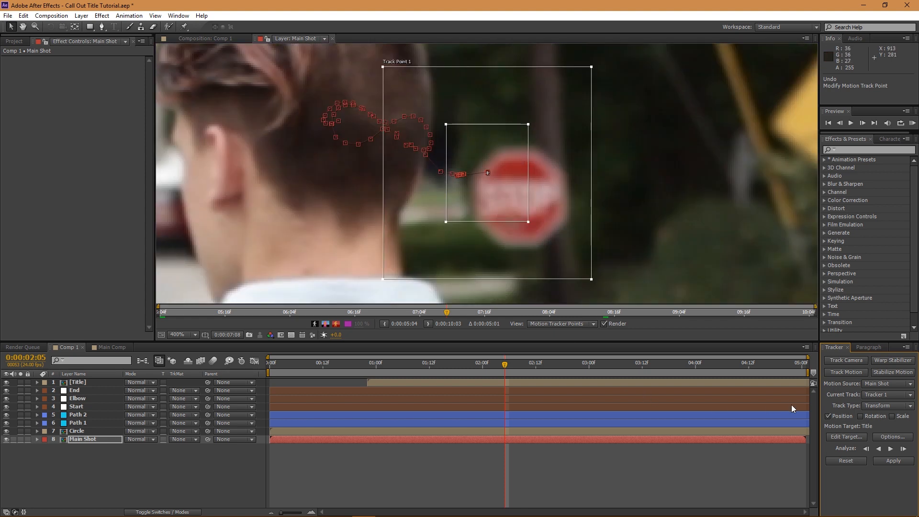
left_click(866, 450)
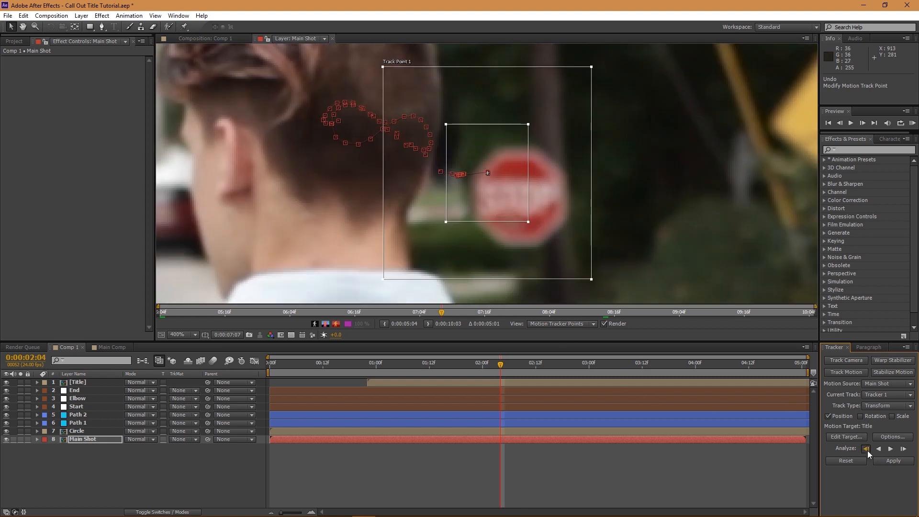
left_click(867, 449)
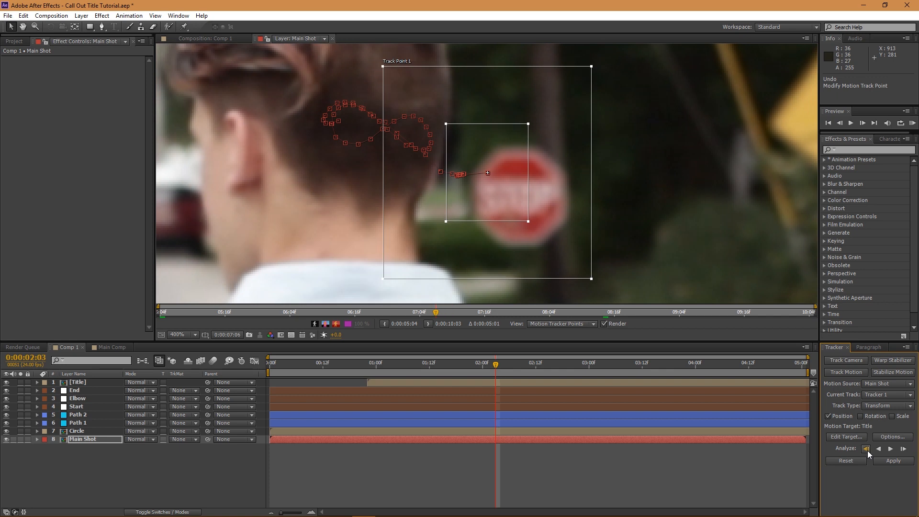
left_click(866, 450)
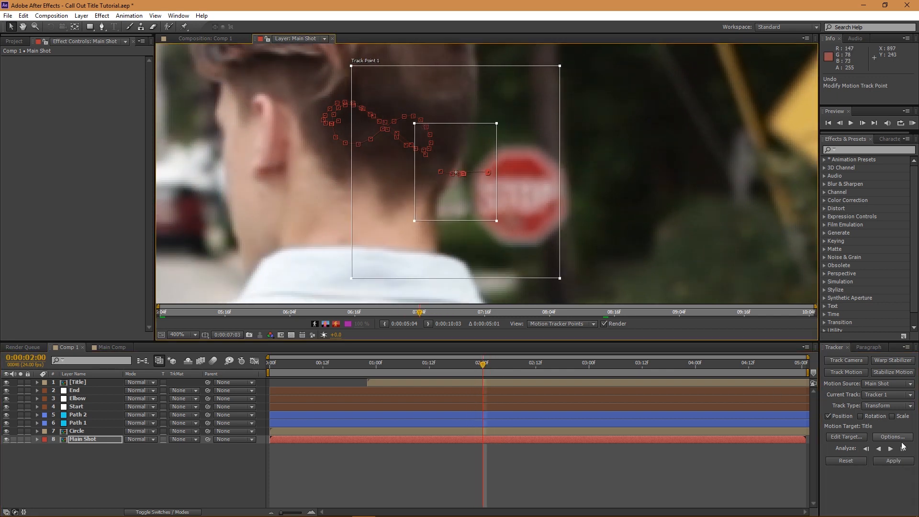
left_click(903, 448)
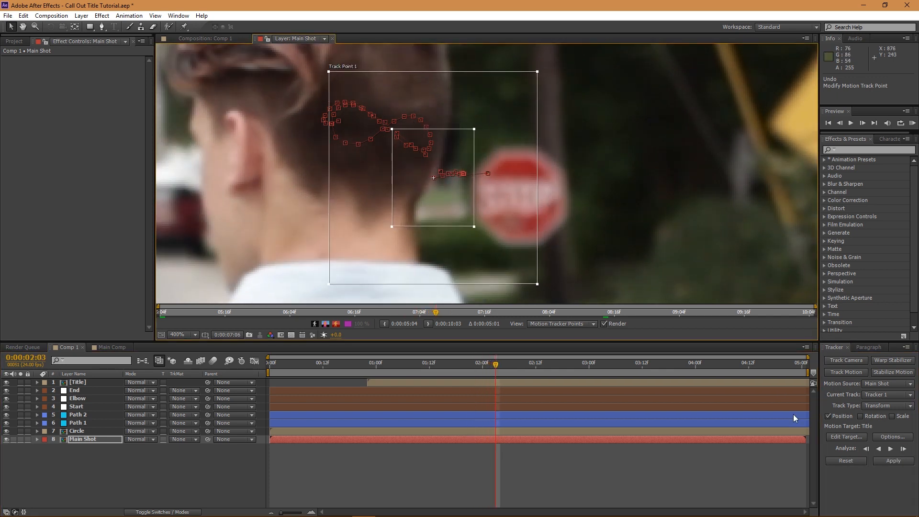
left_click(903, 450)
left_click_drag(402, 203, 442, 203)
left_click(902, 450)
left_click(903, 450)
left_click(903, 449)
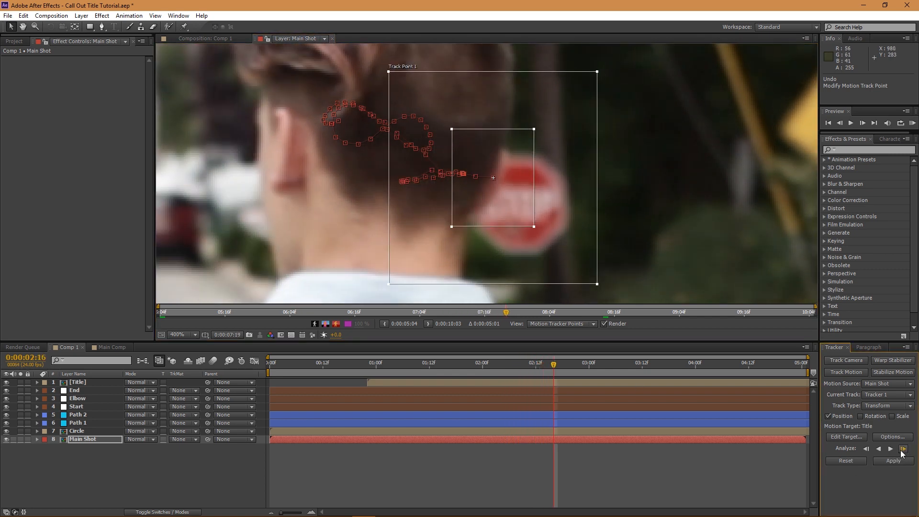
left_click(903, 450)
left_click_drag(511, 220, 526, 215)
- Analyze the head track to the end of the clip, then return to 3:19 and open the motion target choice
scroll(451, 240, "down", 2)
left_click(892, 450)
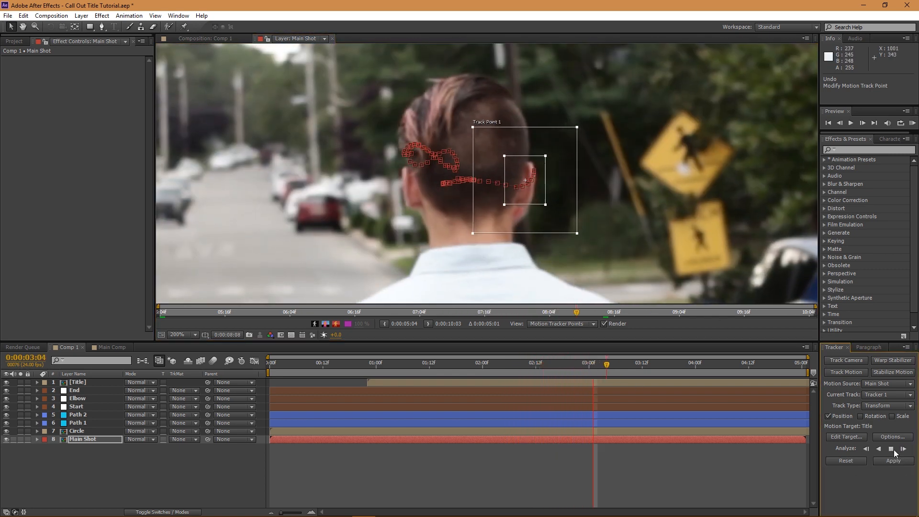
left_click(890, 449)
left_click(891, 450)
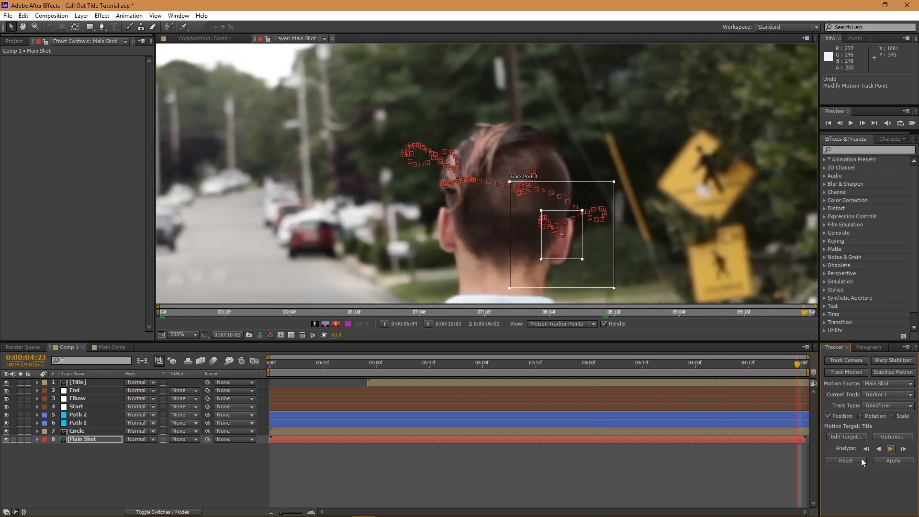
left_click_drag(783, 361, 675, 364)
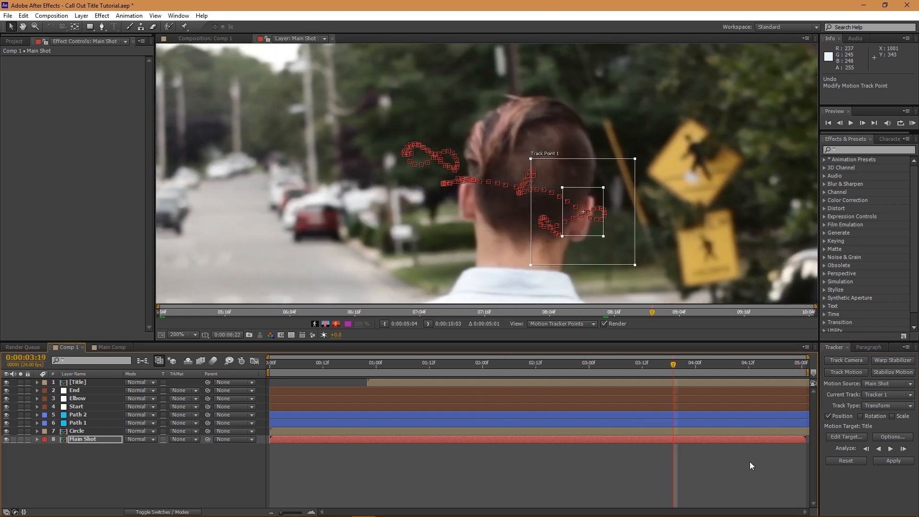
left_click(840, 434)
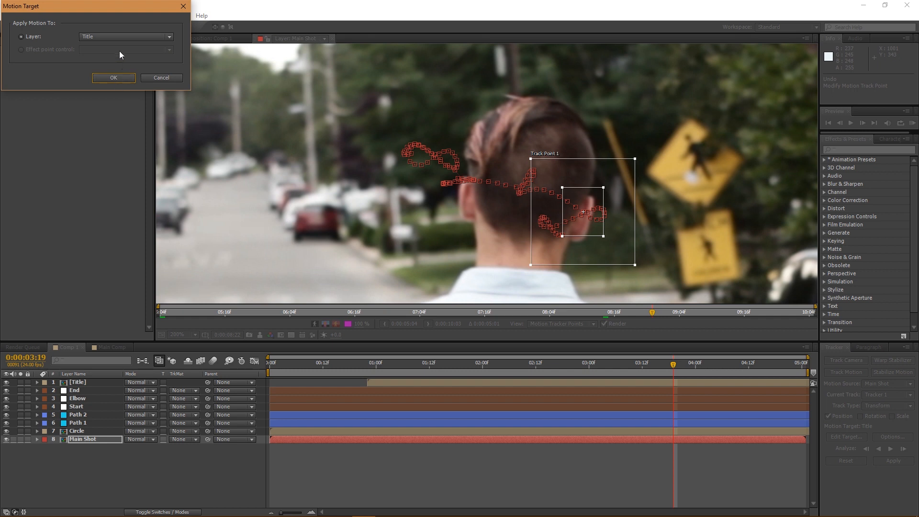
- Set Start as the motion target, apply the tracking data, and scrub to check the circle follows the head
left_click(120, 37)
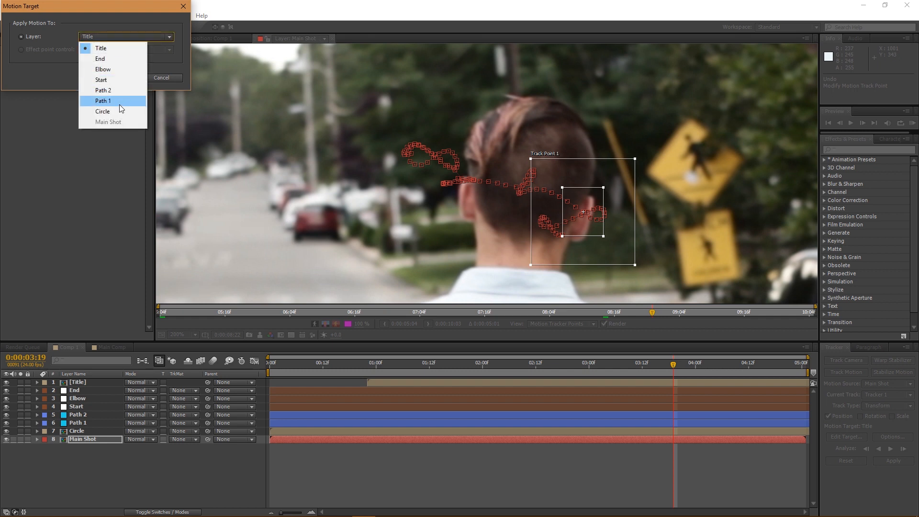
left_click(106, 79)
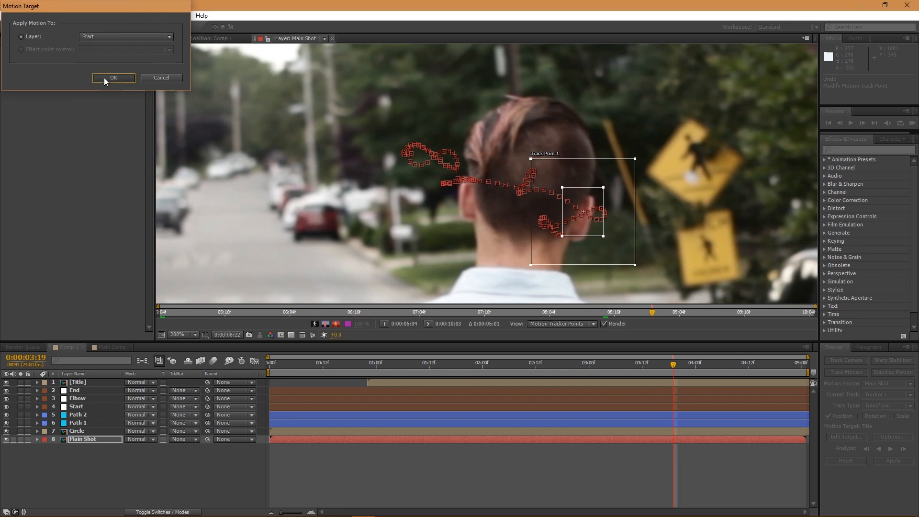
left_click(105, 78)
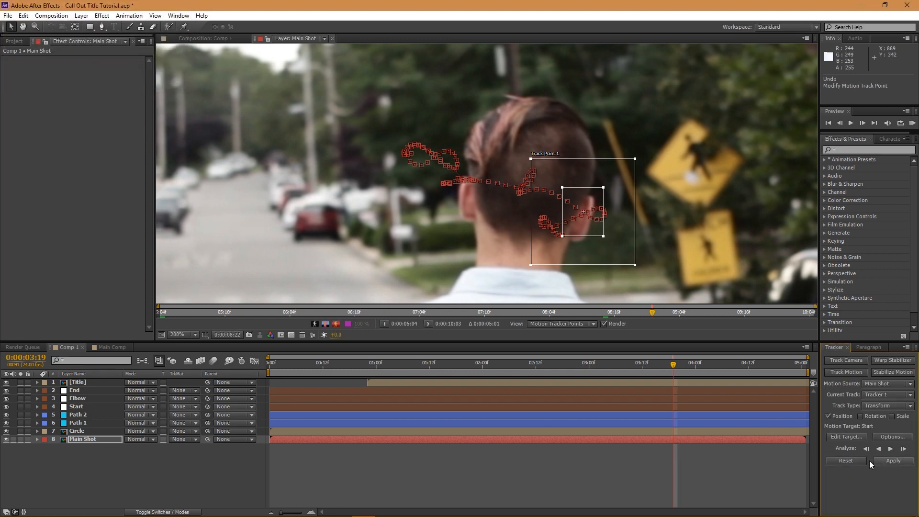
left_click(887, 461)
left_click(55, 43)
left_click(306, 371)
left_click_drag(306, 371, 478, 375)
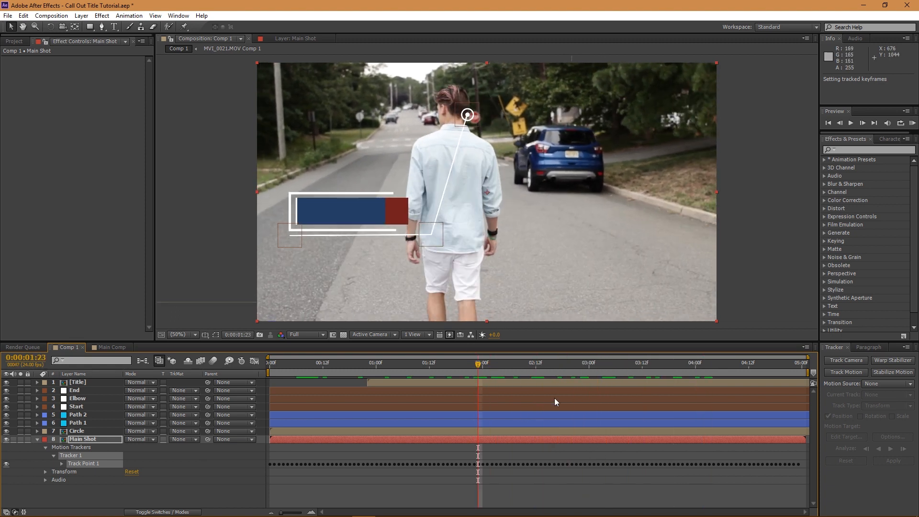
- At 3:04, lock Main Shot and drag the Elbow and End right so the line runs horizontally
left_click(607, 367)
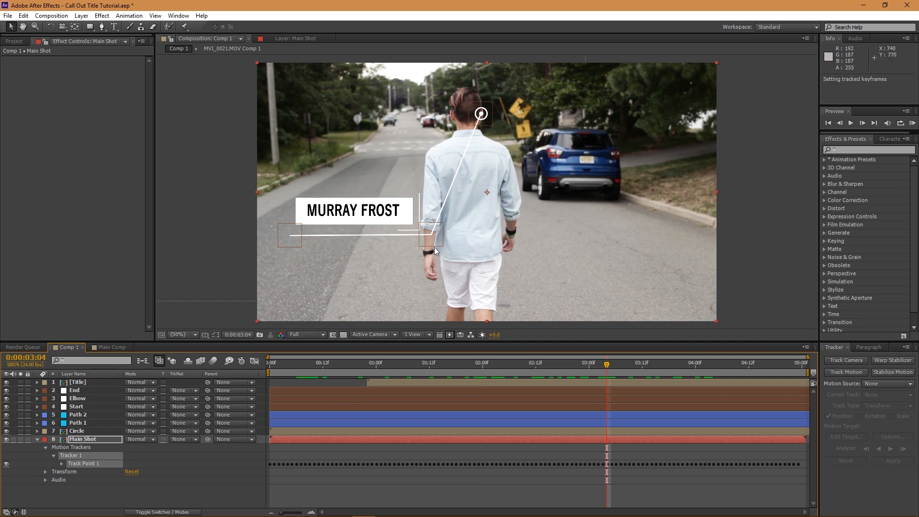
key("ctrl+z")
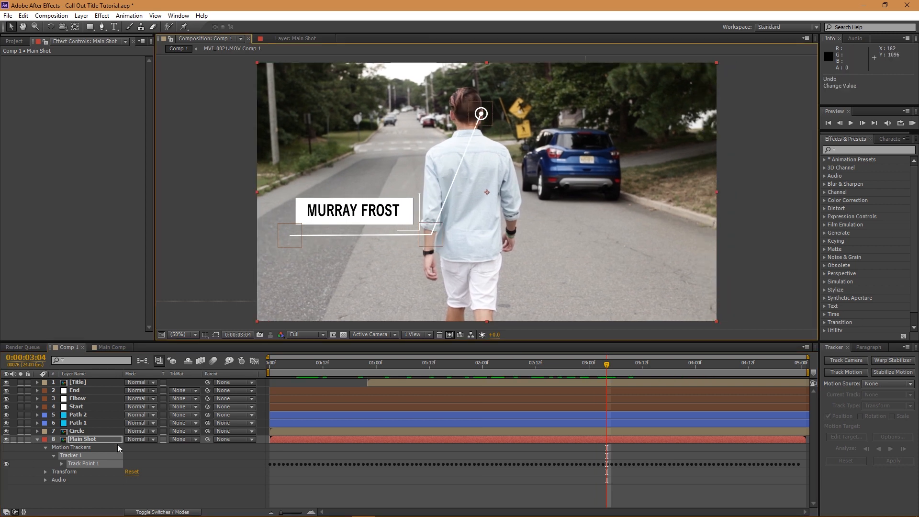
left_click(27, 439)
left_click_drag(435, 243, 551, 246)
left_click_drag(293, 247, 524, 226)
left_click_drag(584, 242, 636, 224)
- Shift the Title box left into frame with the Pan Behind tool
left_click(92, 382)
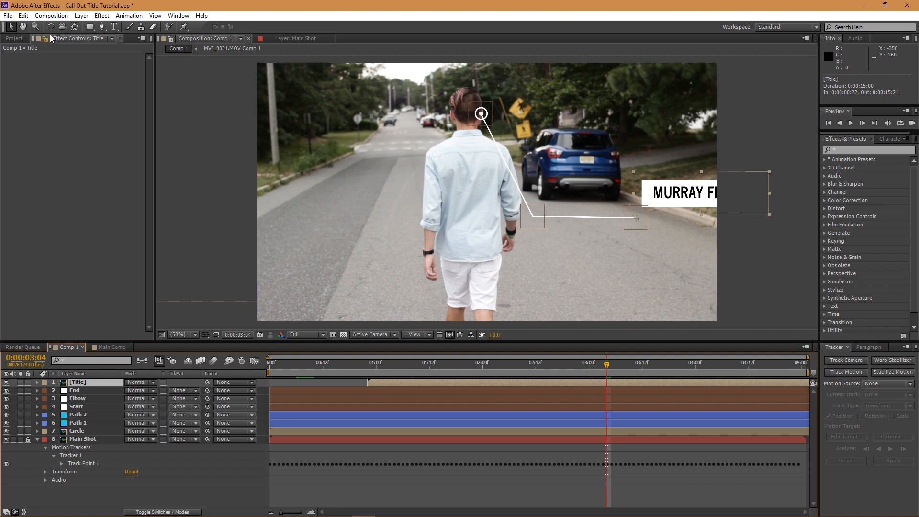
left_click(75, 27)
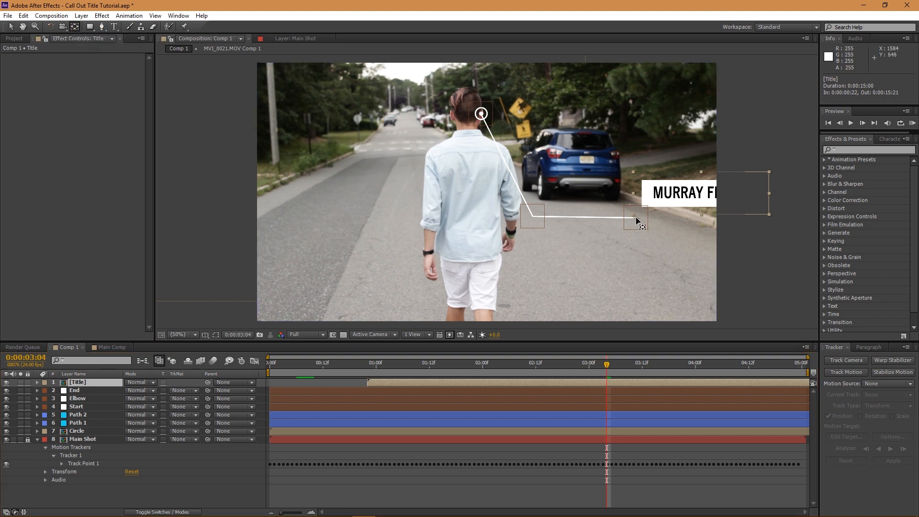
left_click_drag(636, 220, 743, 212)
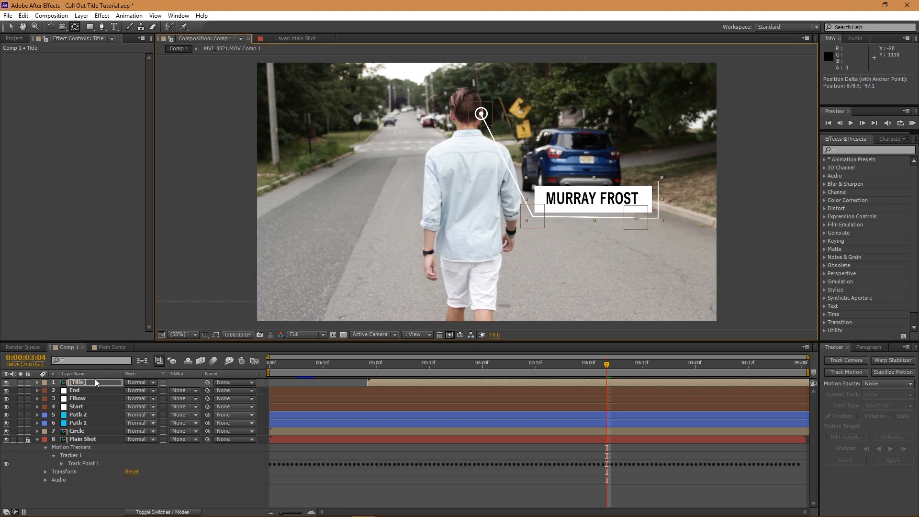
left_click(76, 406)
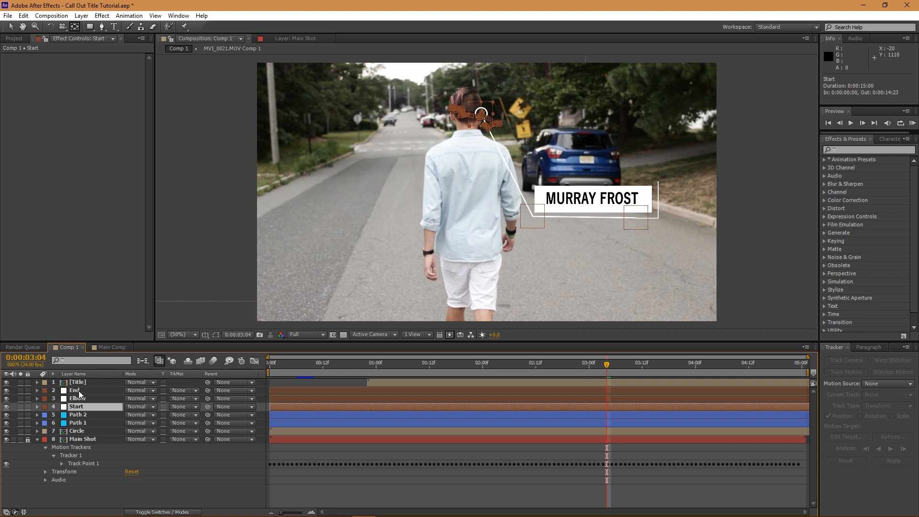
left_click(79, 392)
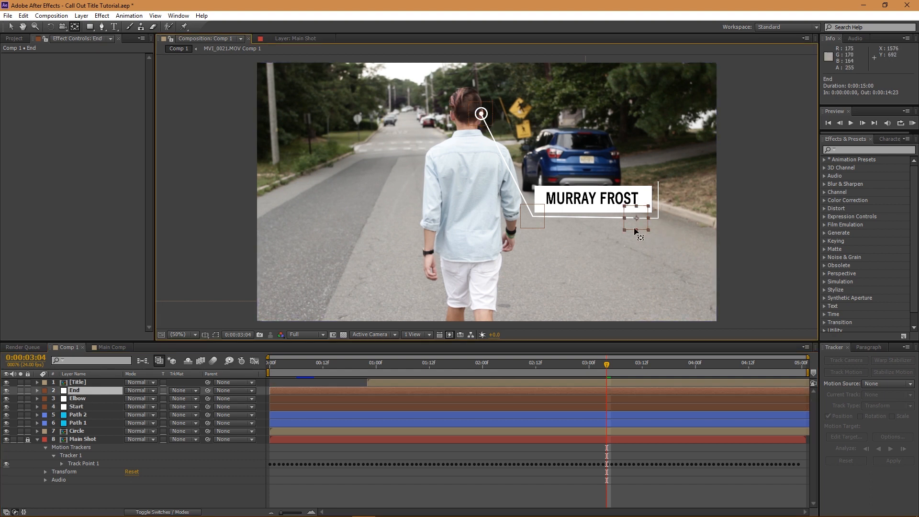
key("v")
left_click_drag(642, 224, 671, 214)
left_click_drag(538, 222, 544, 212)
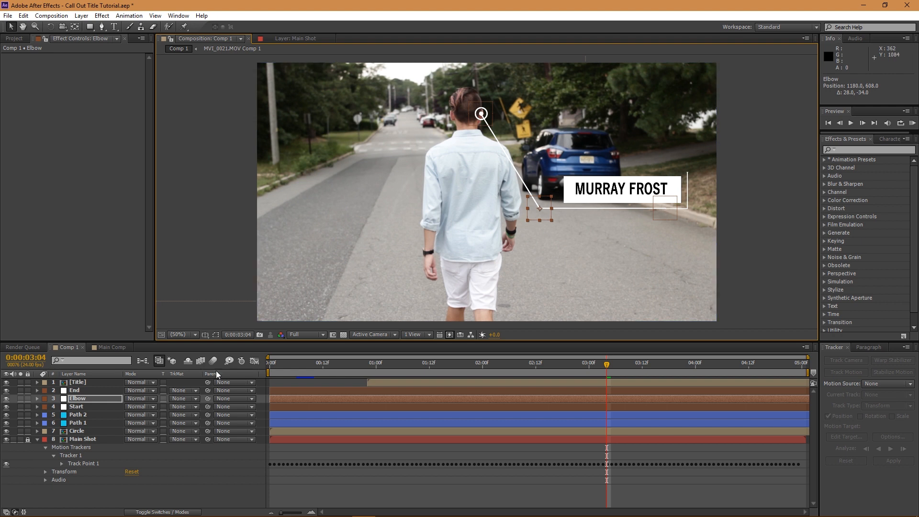
left_click(96, 383)
key("w")
left_click(75, 26)
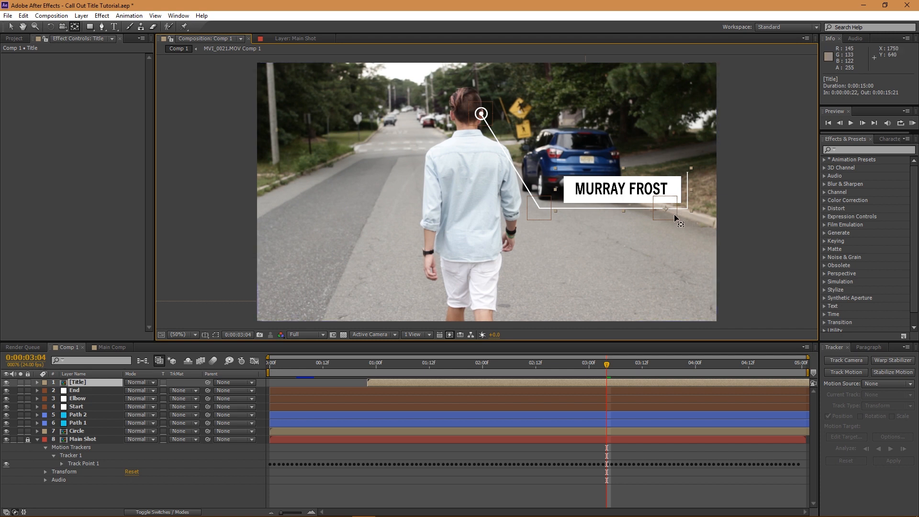
left_click_drag(668, 210, 684, 212)
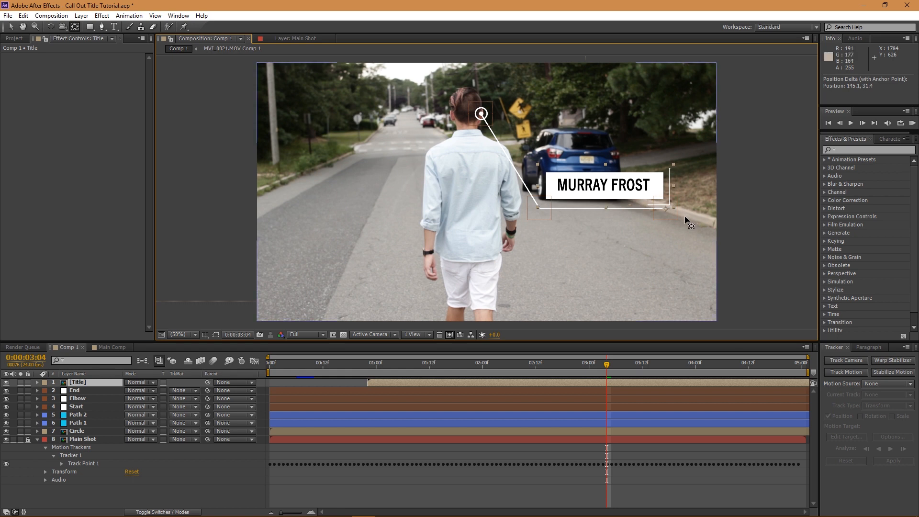
left_click(223, 503)
key("KP_0")
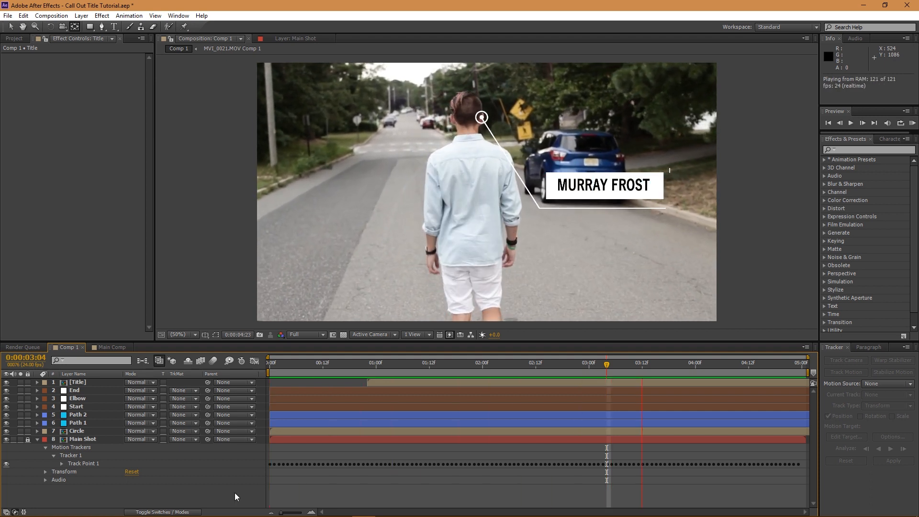
key("space")
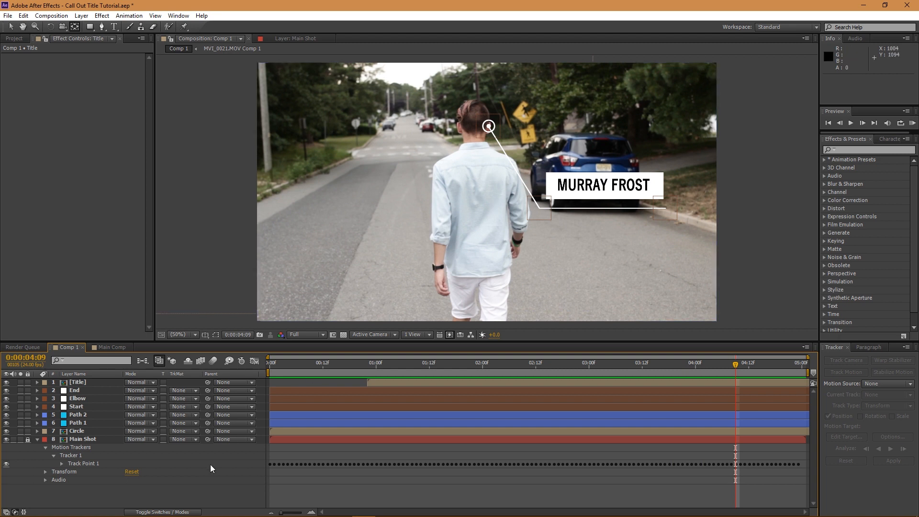
- Open the Title precomp from Main Comp
left_click(109, 347)
left_click(98, 463)
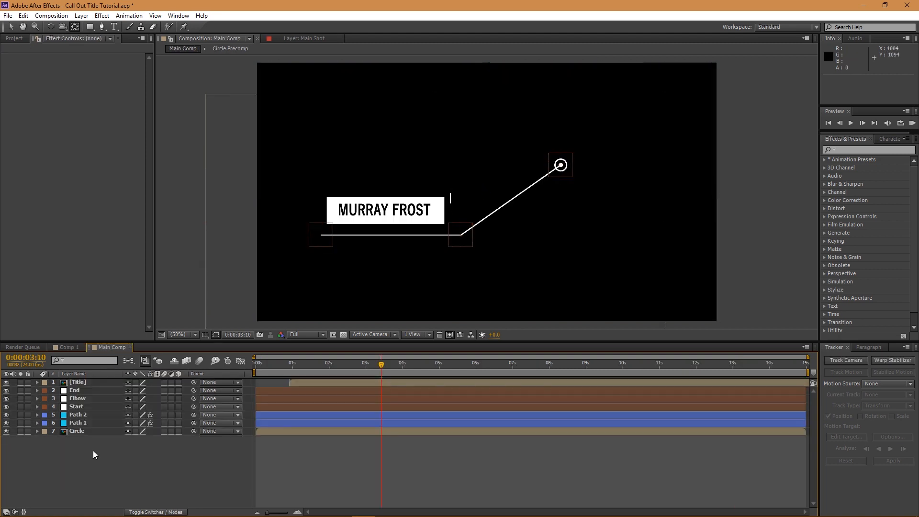
left_click(80, 385)
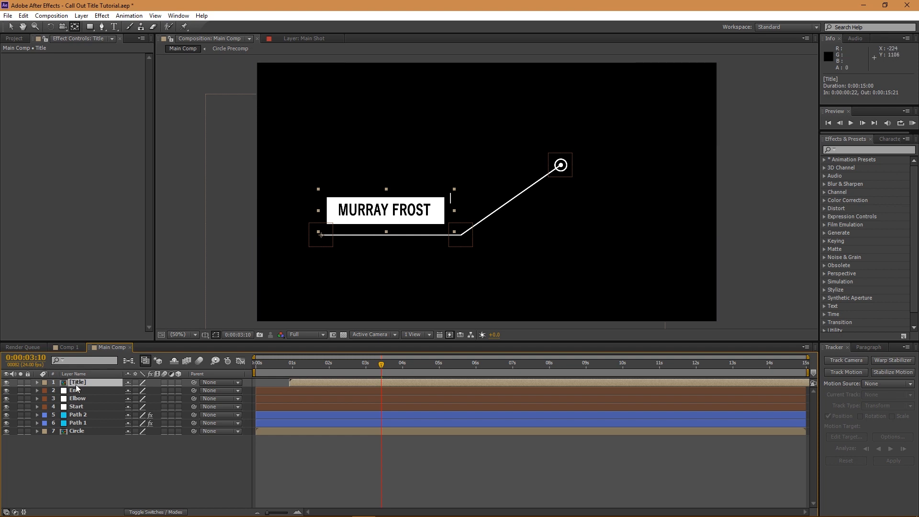
double_click(78, 386)
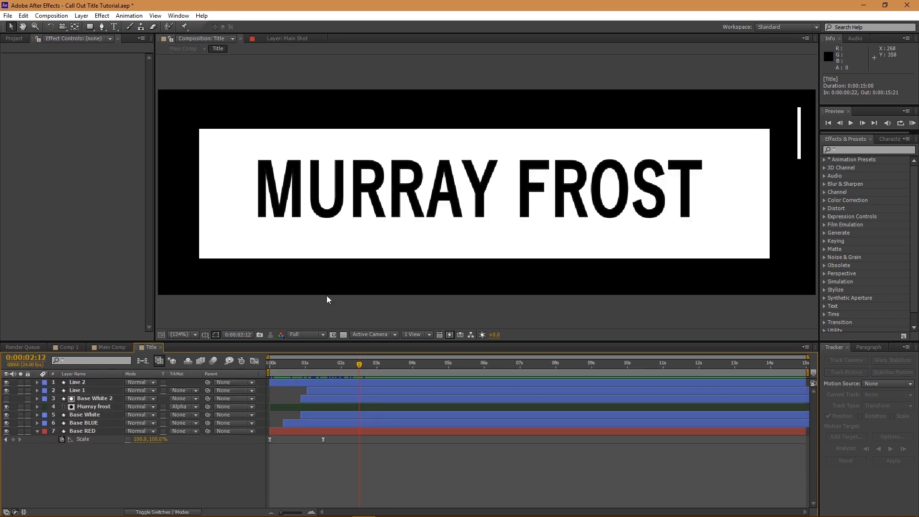
left_click(394, 194)
double_click(395, 190)
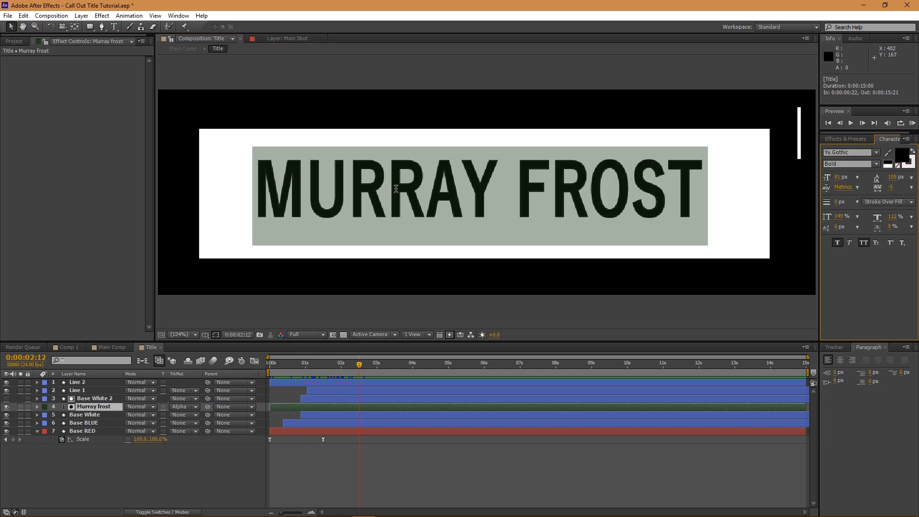
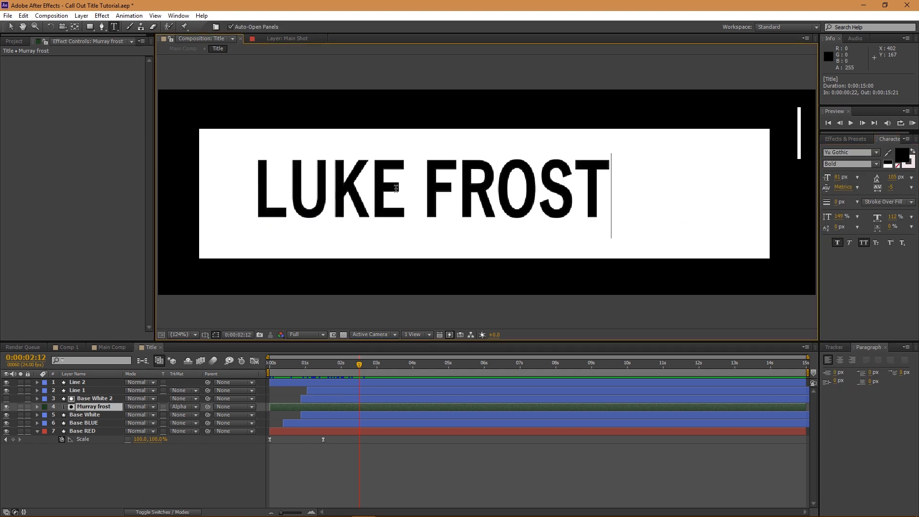
key("Escape")
key("v")
left_click_drag(396, 188, 430, 185)
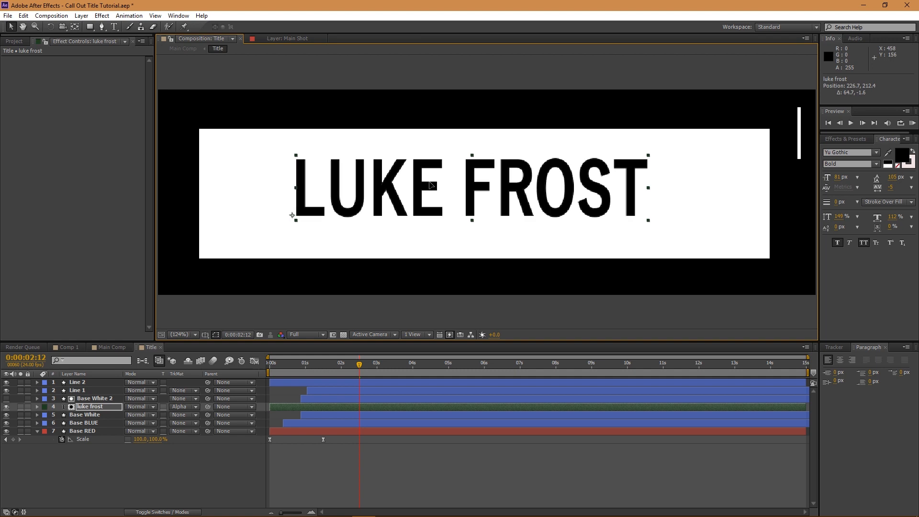
left_click(67, 347)
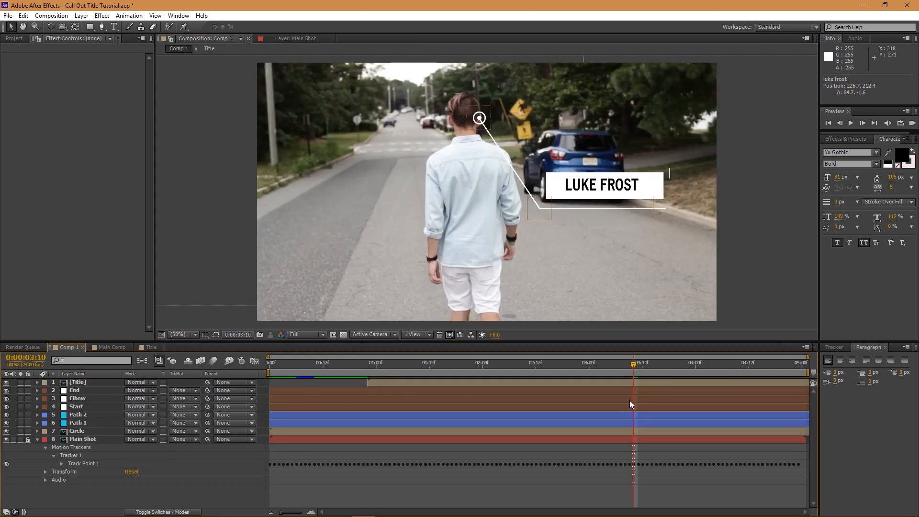
mouse_move(609, 363)
left_mouse_down()
mouse_move(526, 359)
mouse_move(619, 371)
left_mouse_up()
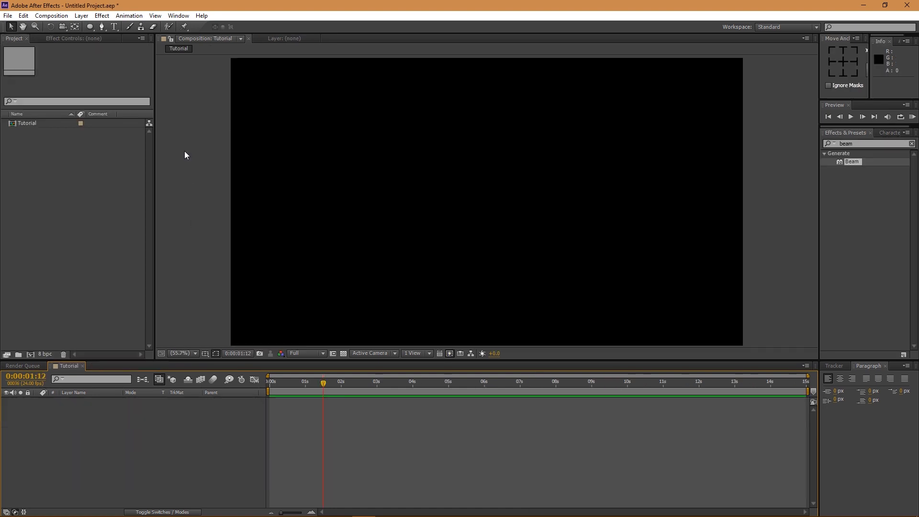
- Draw a small white circle with the Ellipse tool and centre its anchor point
left_click(90, 29)
left_click_drag(414, 142, 438, 159)
key("v")
left_click(844, 60)
left_click(437, 190)
left_click(434, 155)
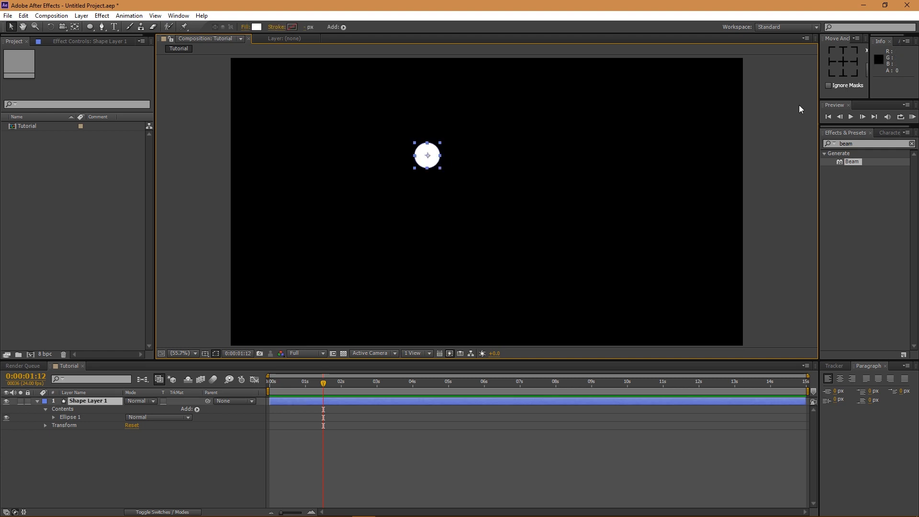
- Add a second ellipse path to the circle's shape and shrink it to 73×73
left_click(53, 416)
left_click(61, 425)
left_click(196, 409)
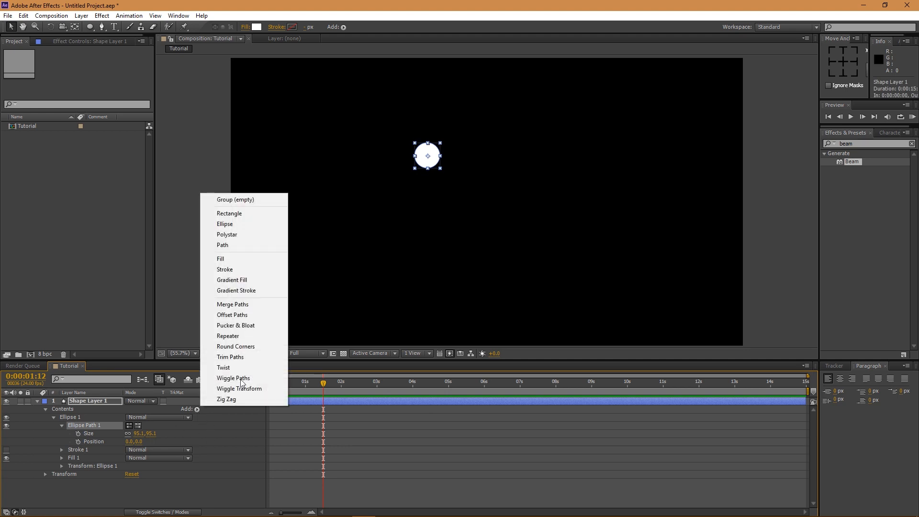
left_click(235, 225)
left_click(62, 449)
left_click_drag(137, 462, 119, 455)
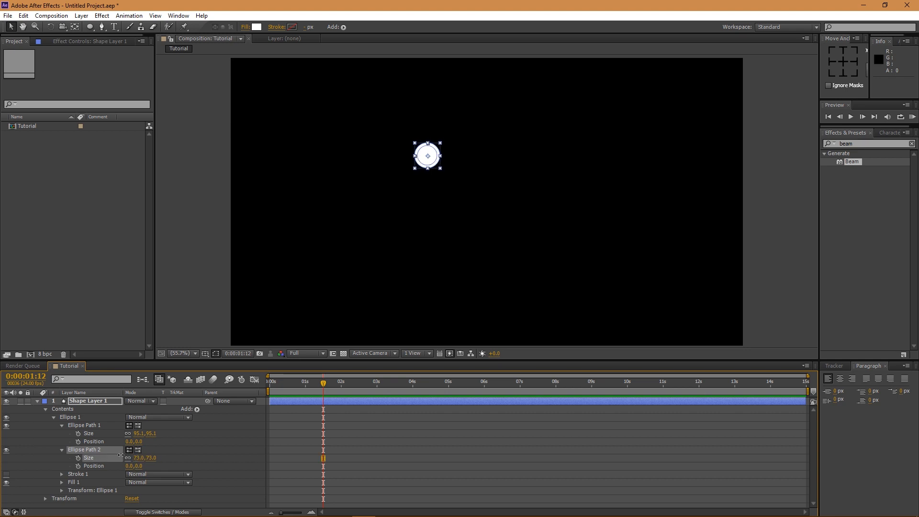
- Add Merge Paths set to Subtract so the inner ellipse cuts the circle into a ring
left_click(198, 409)
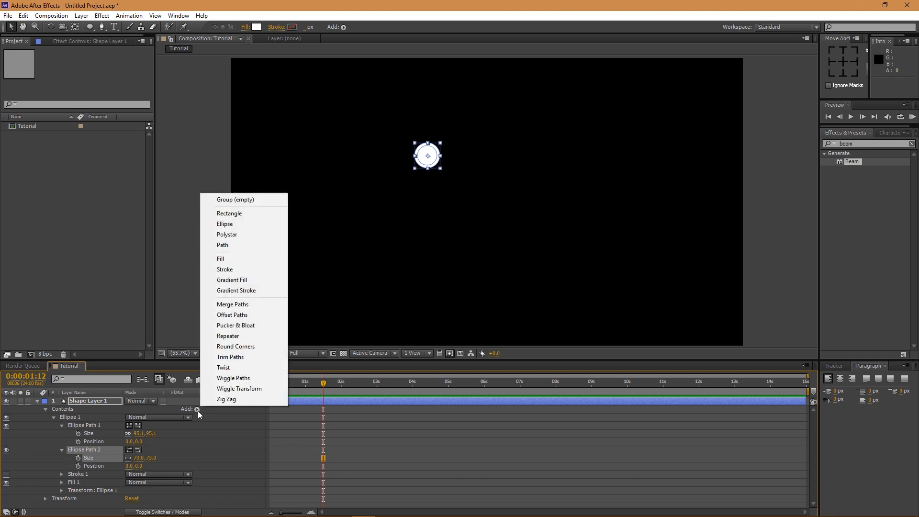
left_click(241, 308)
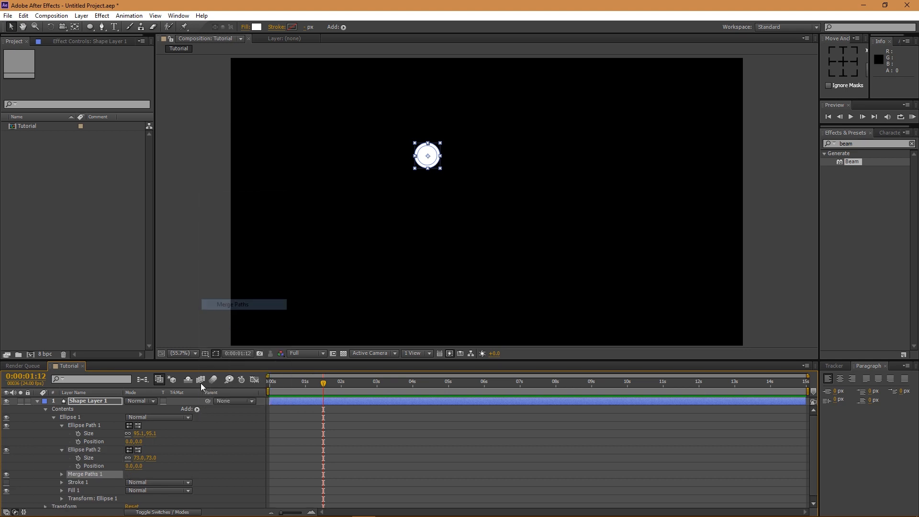
left_click(61, 475)
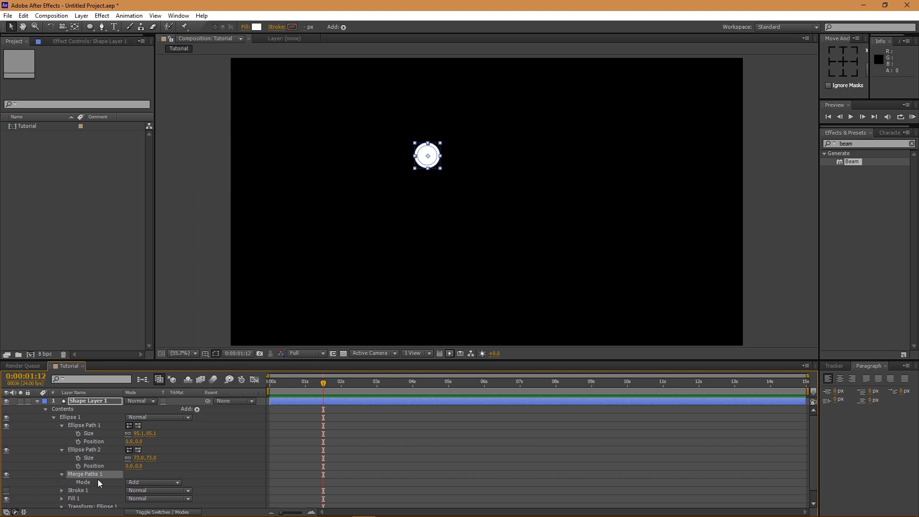
scroll(100, 484, "down", 1)
left_click(139, 471)
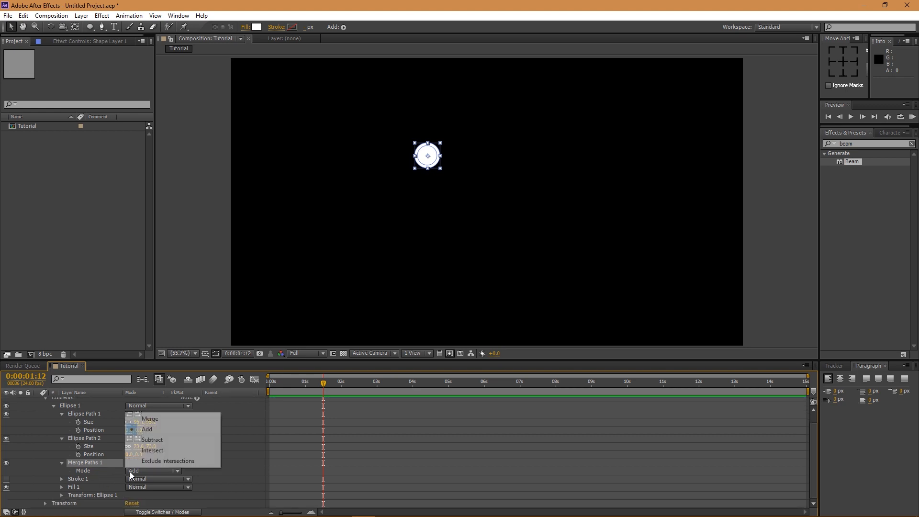
left_click(160, 440)
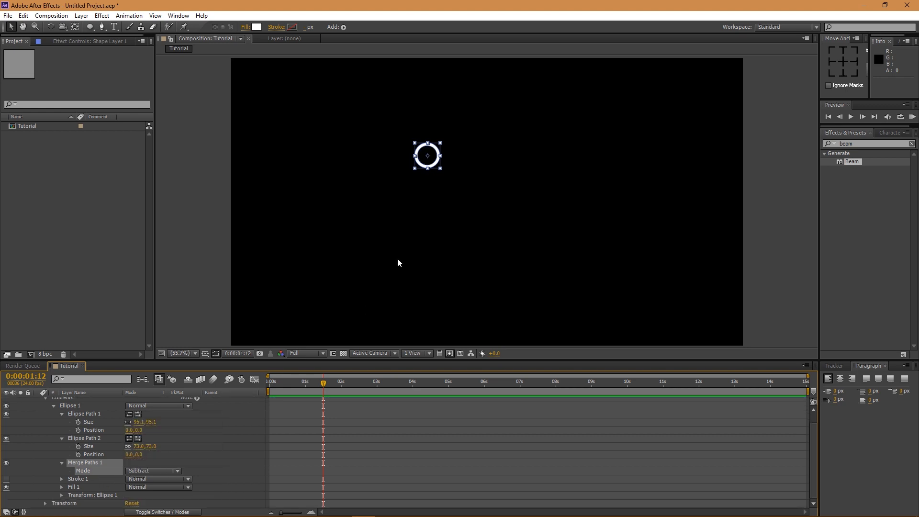
- Add a third ellipse path and move Ellipse Path 3 below Merge Paths 1
scroll(190, 440, "up", 1)
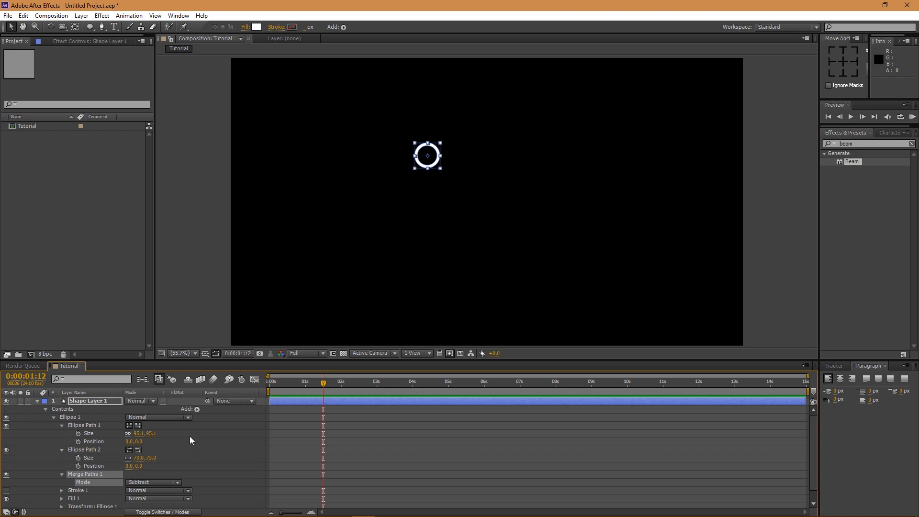
left_click(197, 409)
left_click(217, 224)
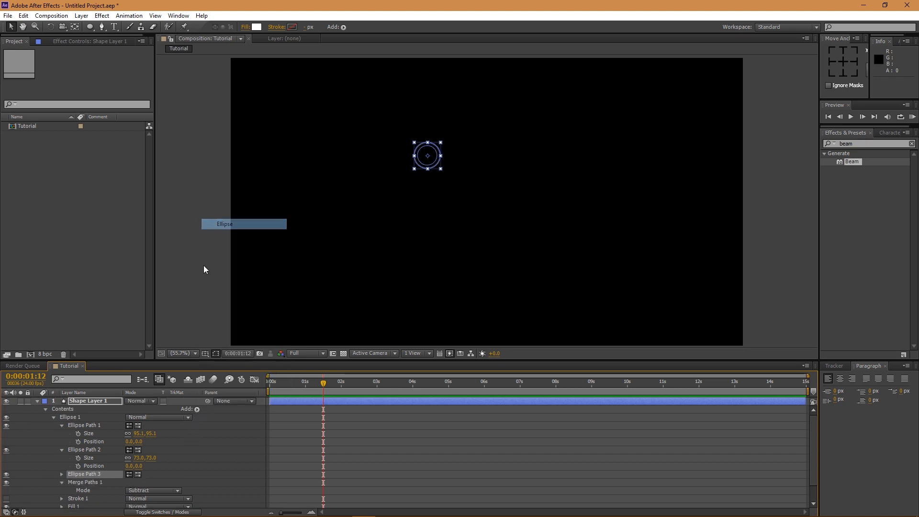
scroll(96, 470, "down", 2)
left_click_drag(93, 455, 95, 479)
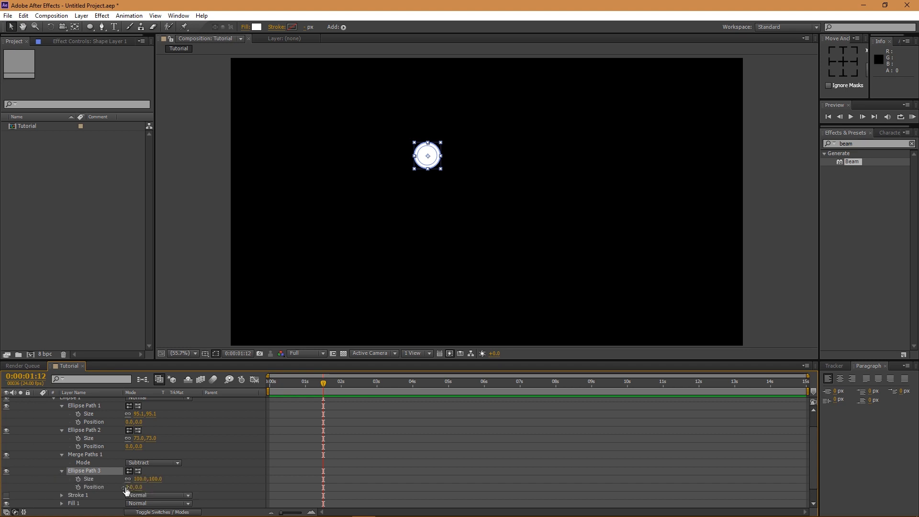
- Shrink Ellipse Path 3 to 38×38 and drag the whole target right of centre
left_click_drag(138, 479, 109, 478)
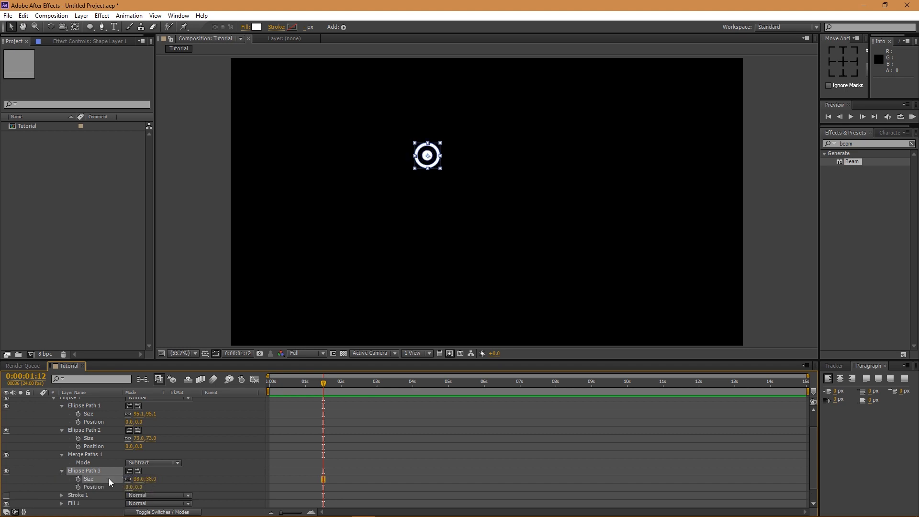
left_click(468, 301)
left_click(415, 154)
left_click_drag(429, 153, 537, 163)
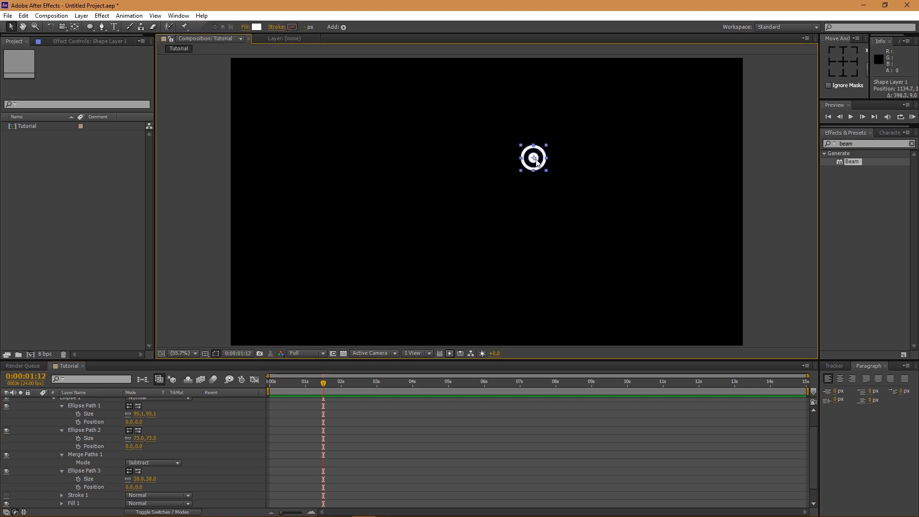
left_click(87, 472)
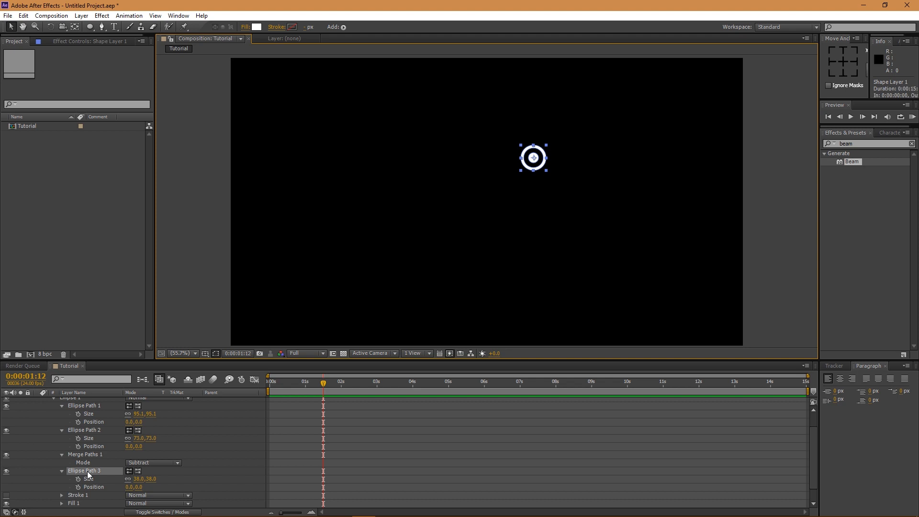
left_click(285, 382)
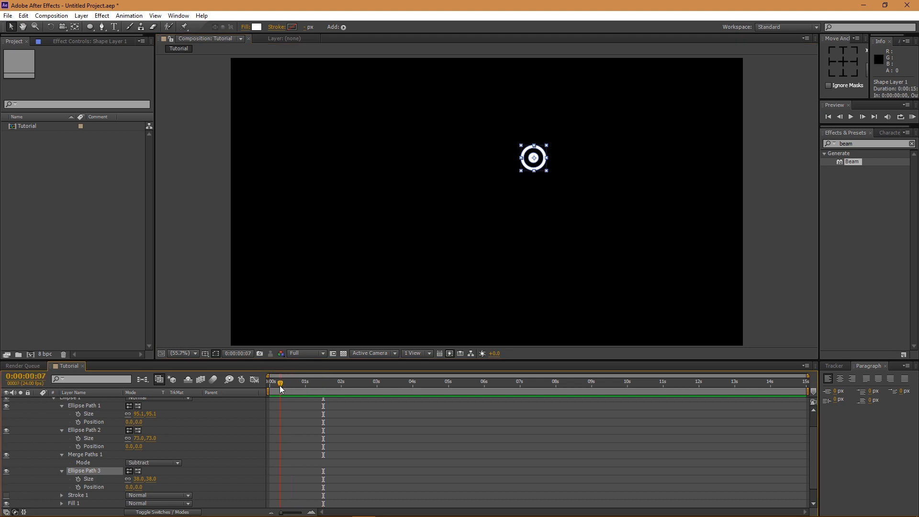
- Start a Size keyframe on Ellipse Path 3 at 0 and shift it later in time
left_click(79, 478)
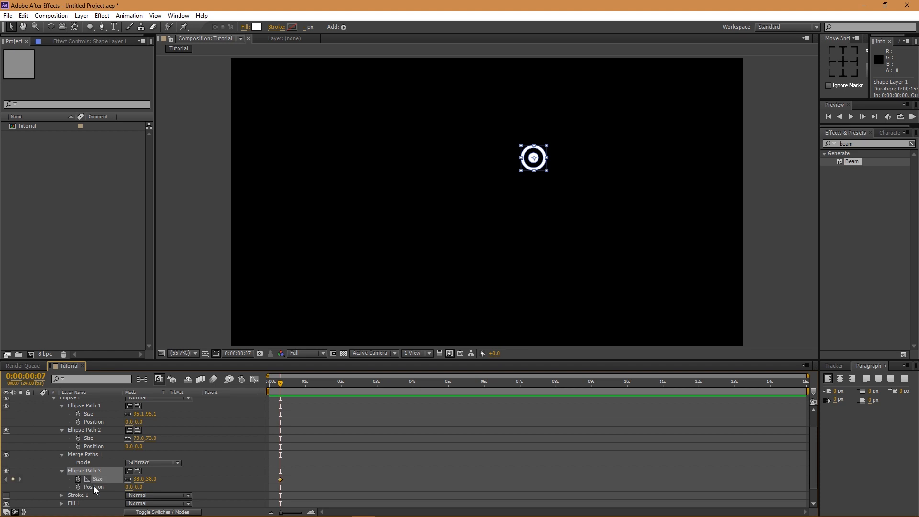
left_click_drag(281, 481, 291, 482)
left_click(139, 478)
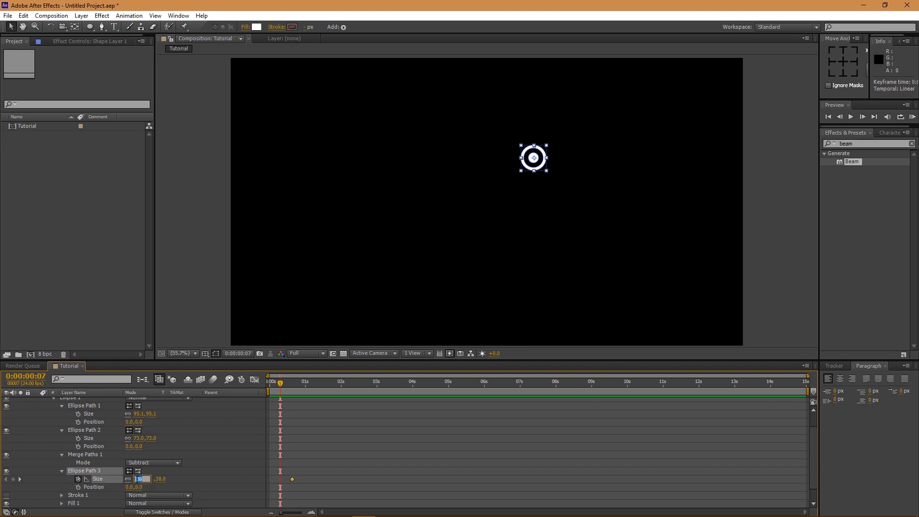
type("0")
key("Return")
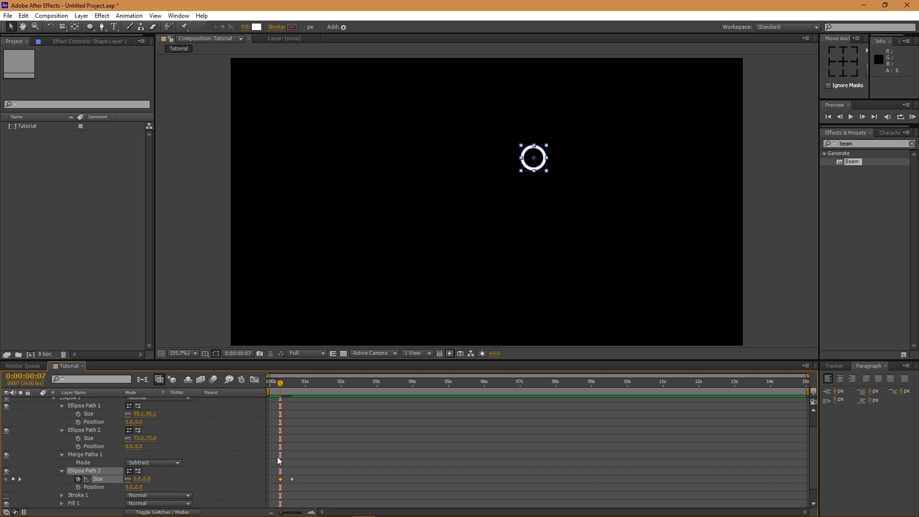
mouse_move(282, 389)
left_mouse_down()
mouse_move(301, 387)
mouse_move(288, 387)
left_mouse_up()
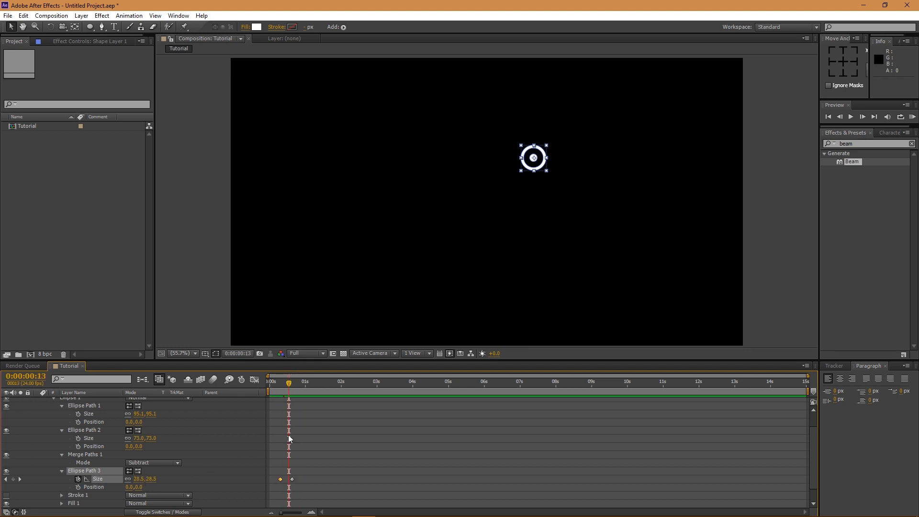
left_click(290, 479)
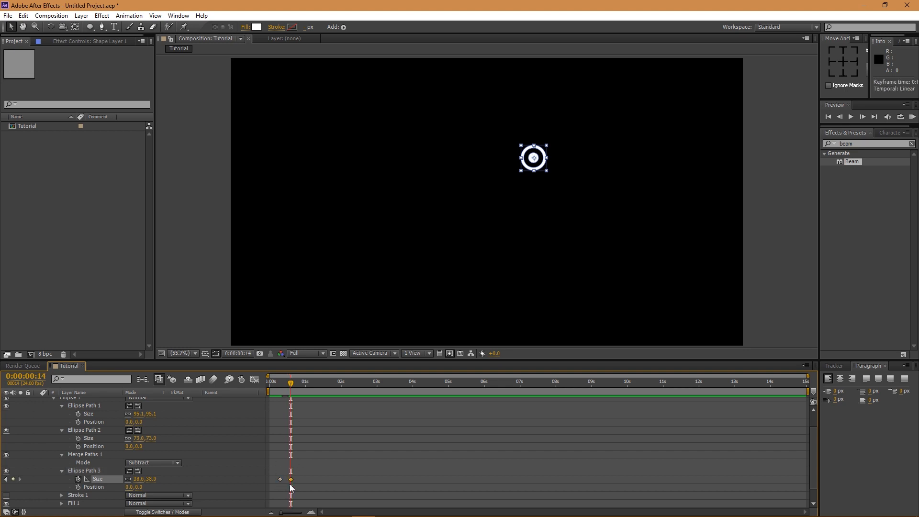
left_click_drag(291, 479, 298, 480)
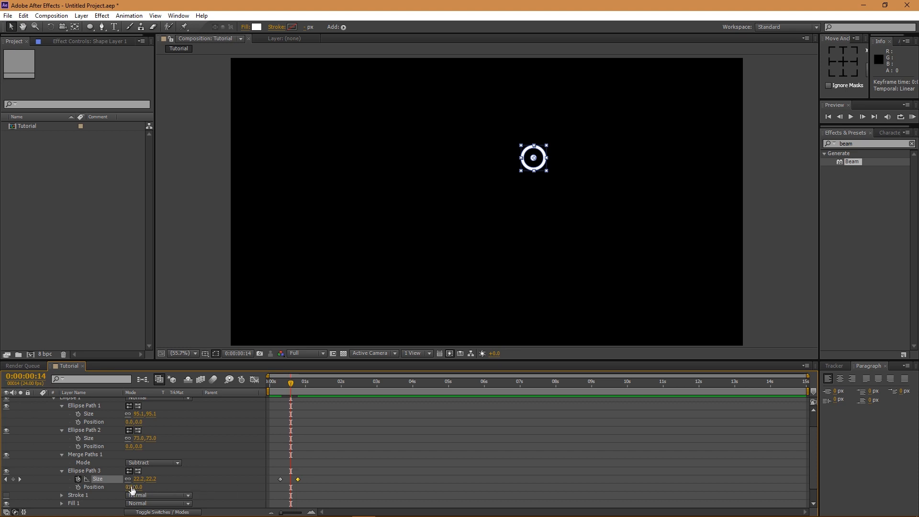
key("ctrl+z")
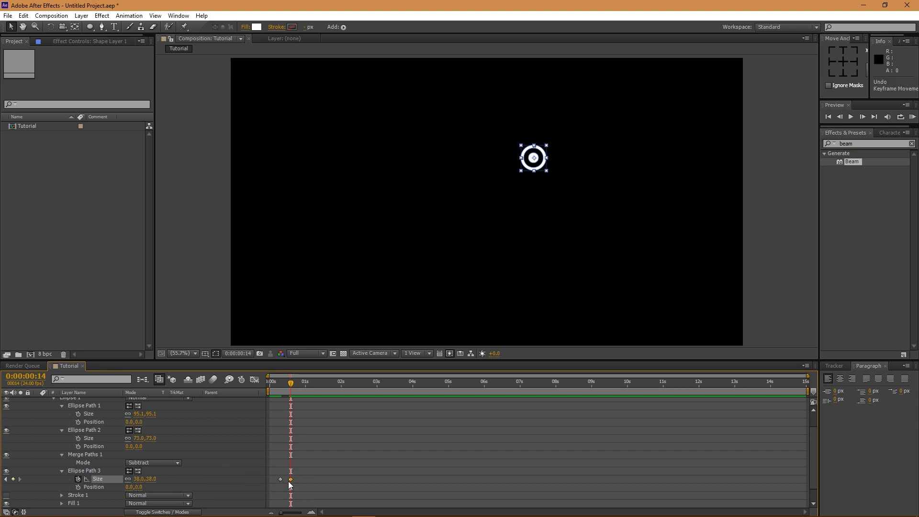
left_click_drag(290, 479, 299, 479)
- Key the dot's Size at 42, then 29 two frames later, and align the next keyframe
left_click(137, 480)
type("4")
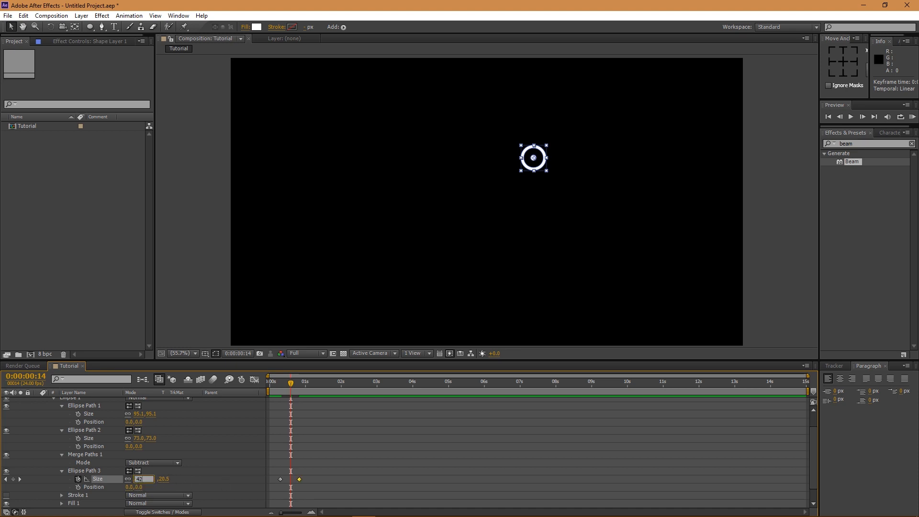
type("2")
key("Return")
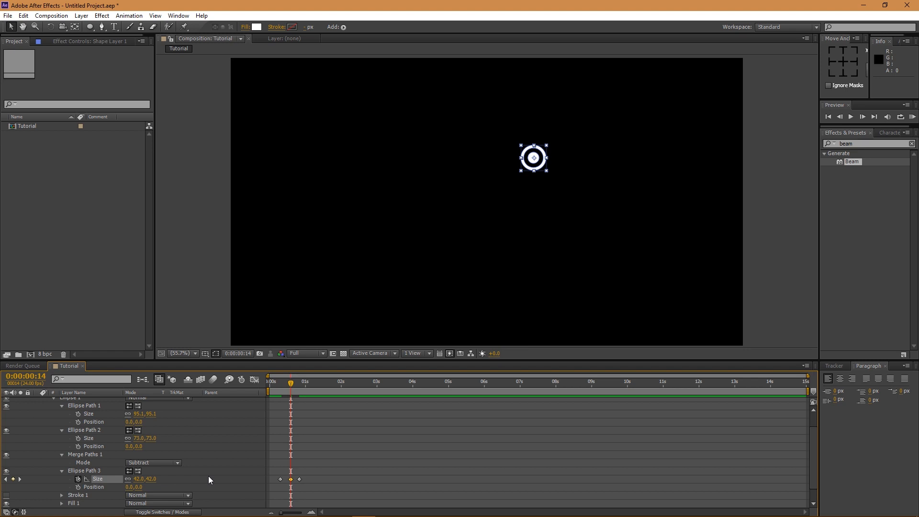
key("Page_Down")
key("Page_Down")
left_click(139, 479)
type("29")
key("Return")
key("Page_Down")
key("Page_Down")
left_click_drag(300, 479, 296, 480)
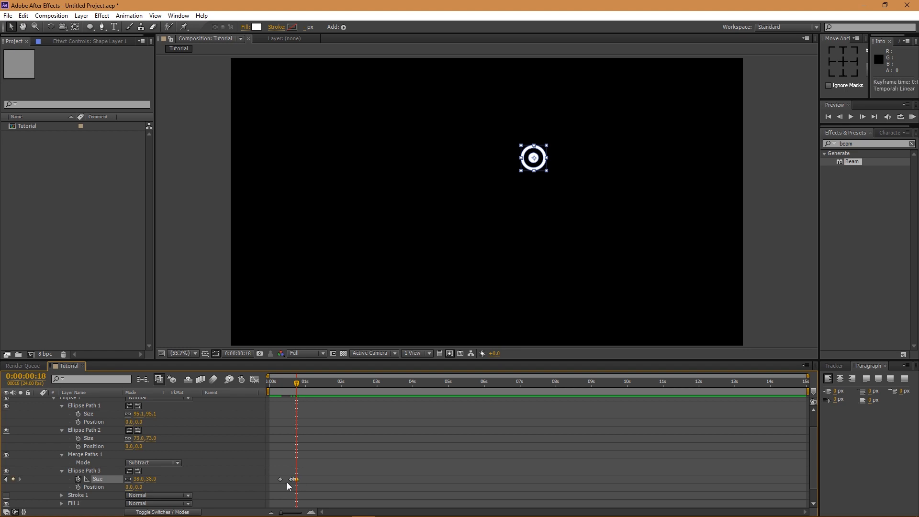
- Preview the pulse, nudge the first Size keyframe slightly later, and return to frame 14
key("space")
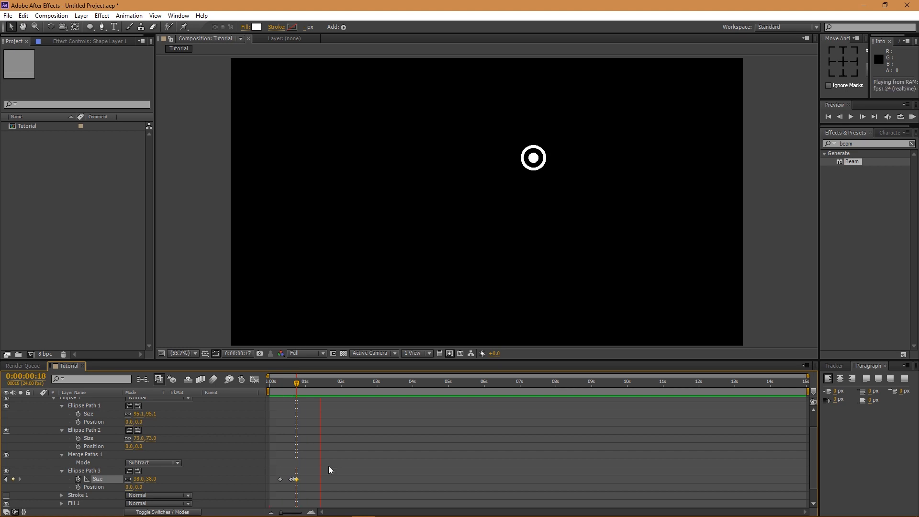
left_click(280, 480)
left_click_drag(280, 480, 284, 481)
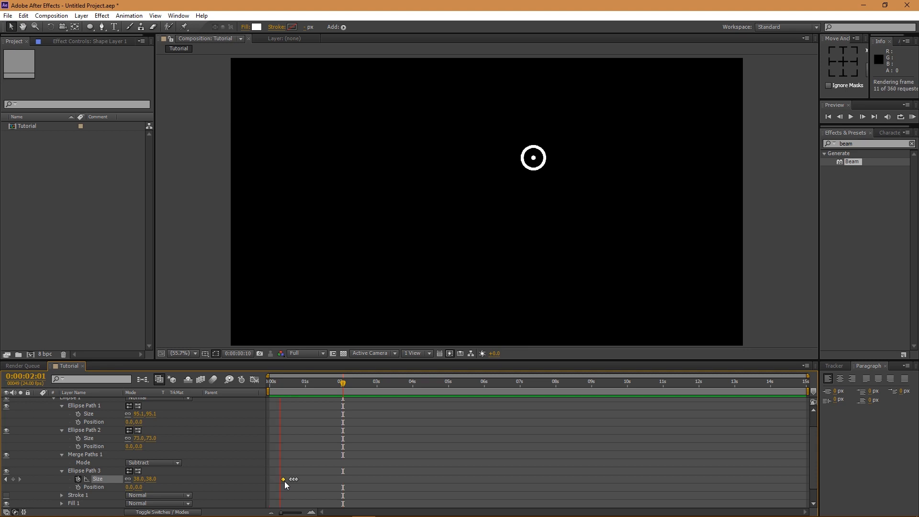
key("space")
left_click_drag(289, 383, 290, 383)
- Apply Easy Ease to the selected Size keyframes
left_click_drag(317, 463, 283, 491)
right_click(293, 479)
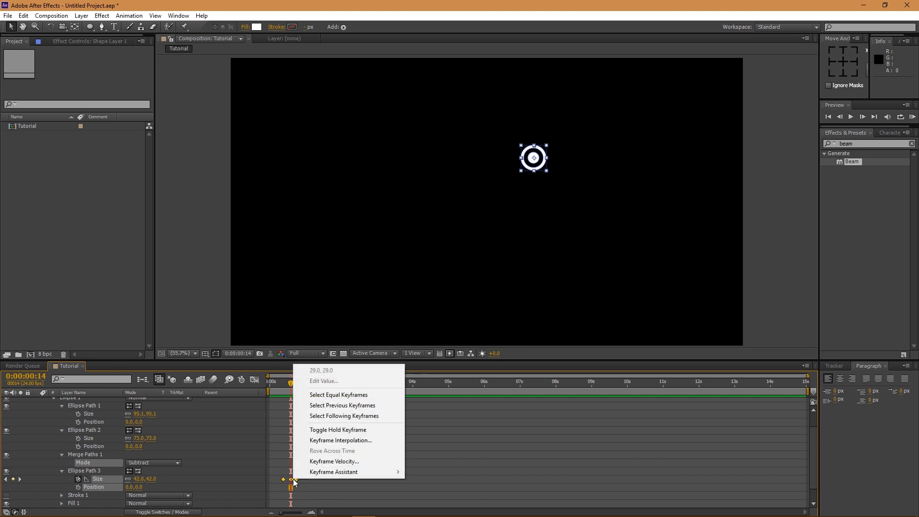
mouse_move(339, 473)
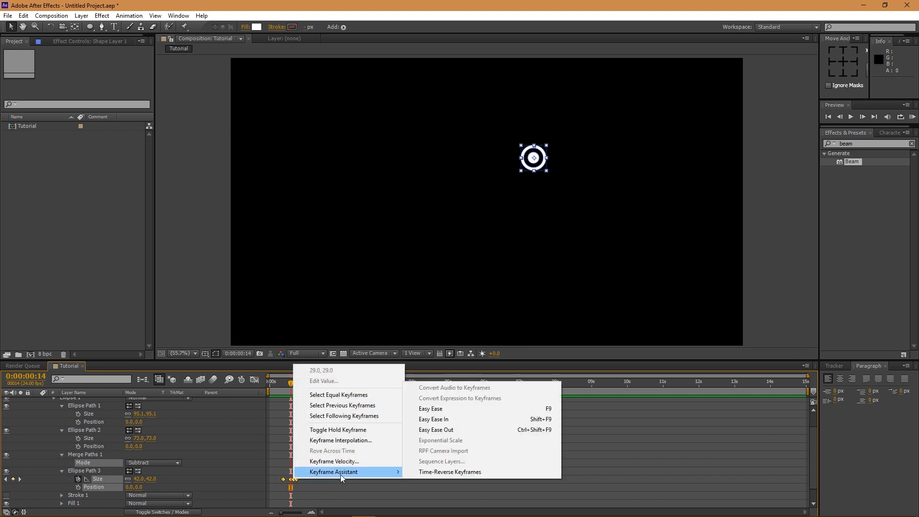
left_click(451, 409)
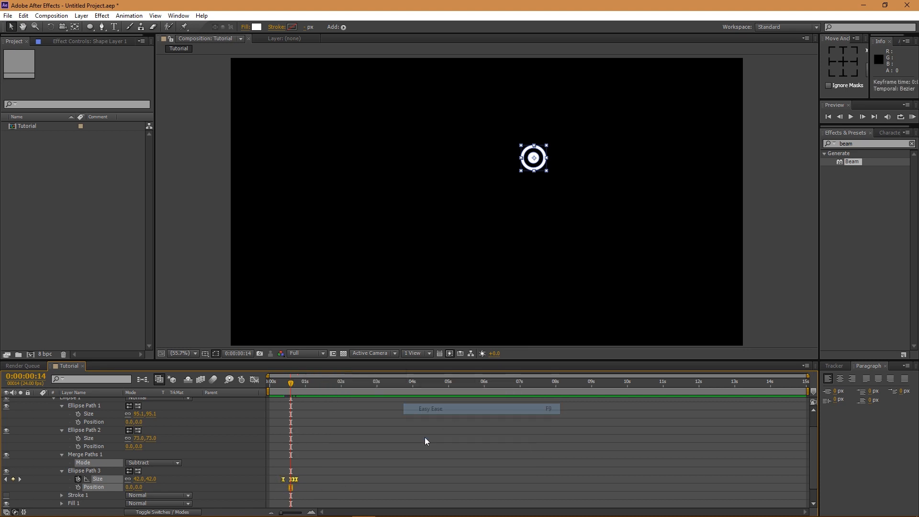
- In the Graph Editor, lengthen the easing between the 09f and 14f Size keyframes
left_click(254, 380)
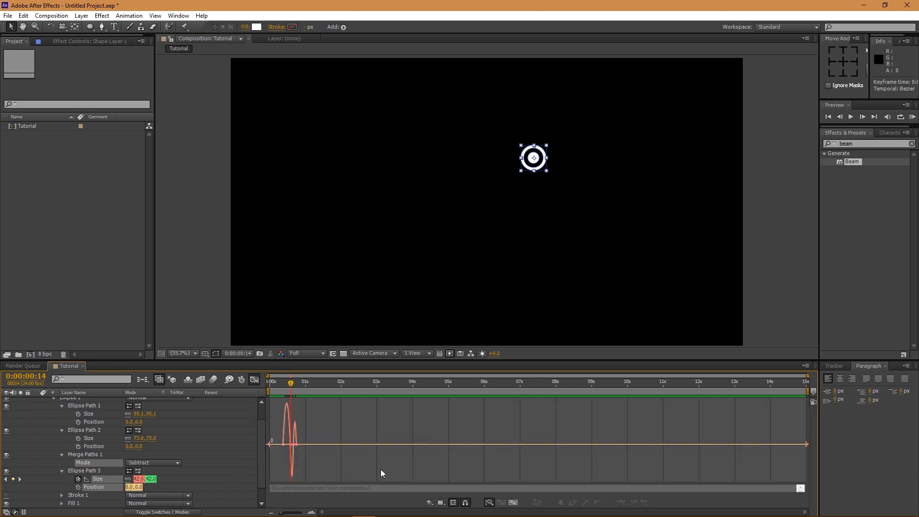
scroll(277, 453, "up", 5)
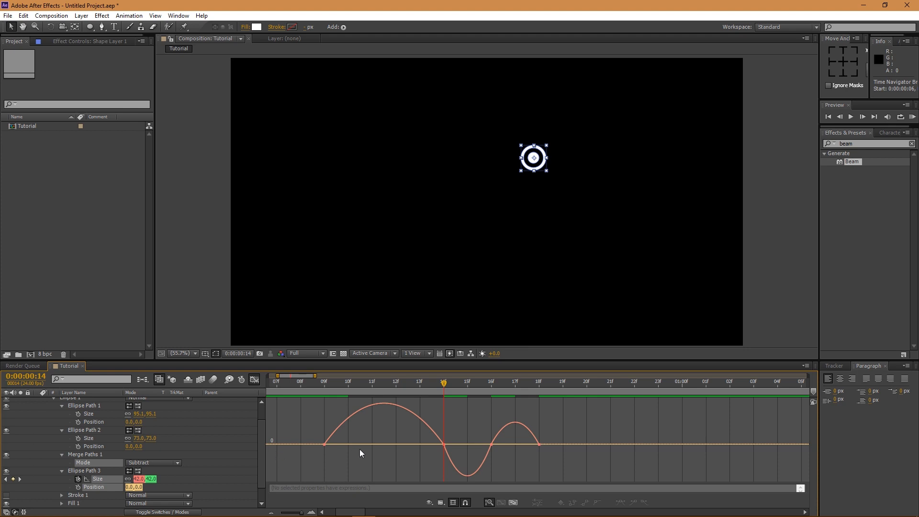
left_click(337, 445)
left_click_drag(344, 445, 366, 446)
left_click_drag(424, 437, 401, 434)
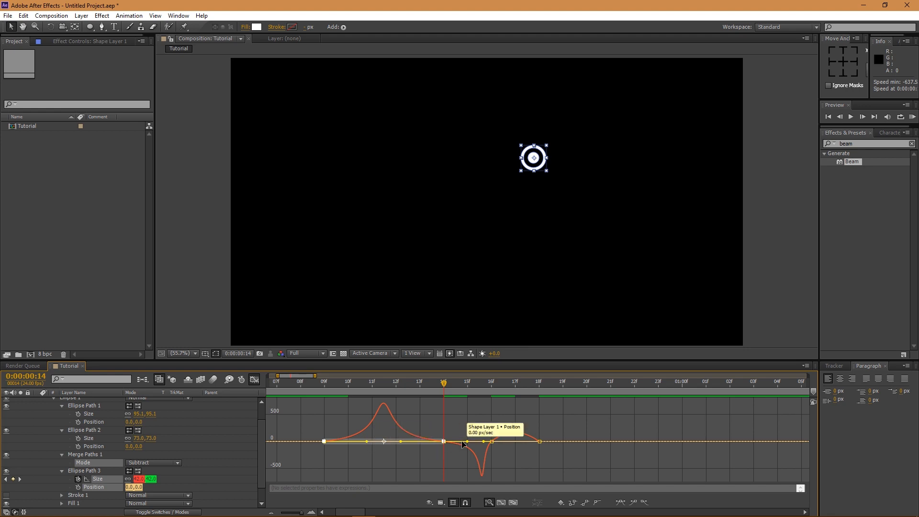
left_click_drag(469, 440, 478, 442)
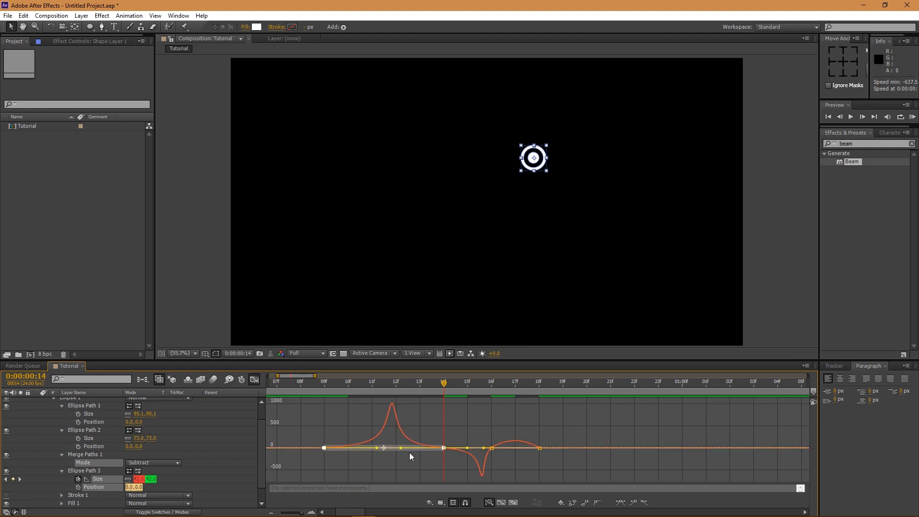
key("ctrl+z")
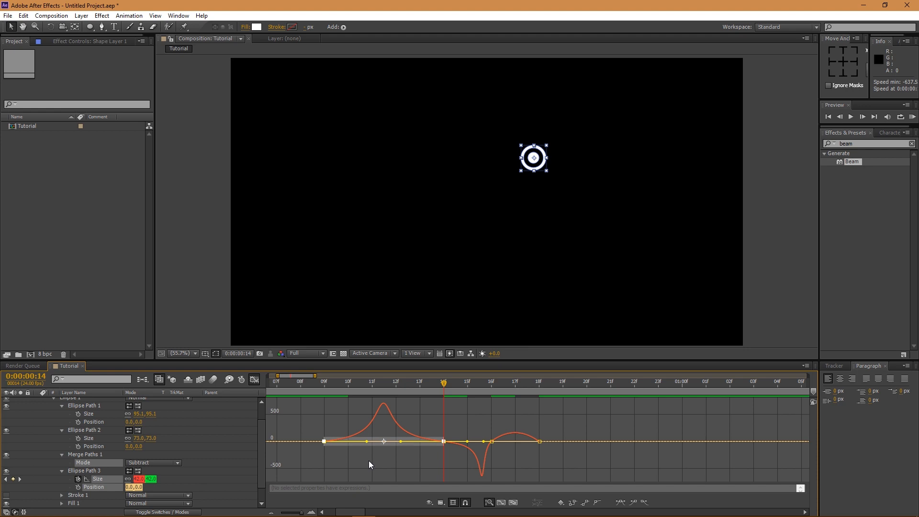
- Lengthen the ease into the 16f keyframe to about 62% influence and preview the result
left_click(488, 453)
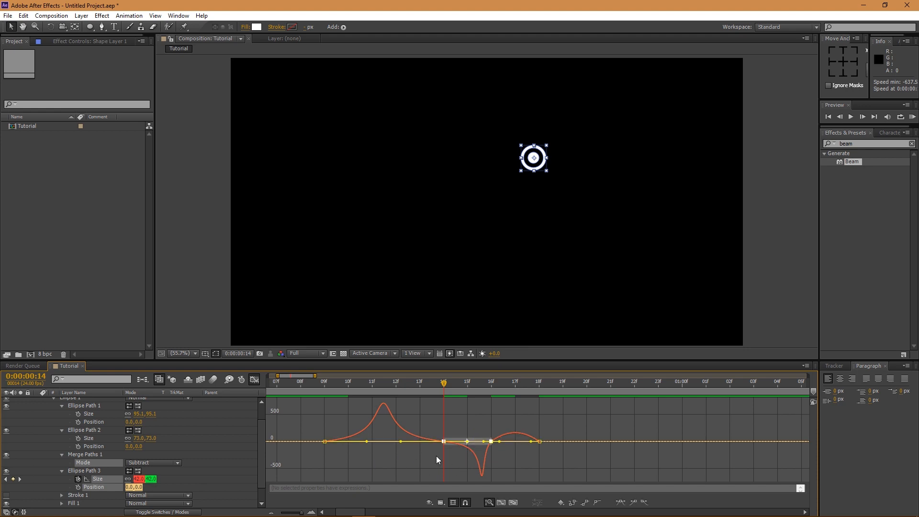
left_click(109, 480)
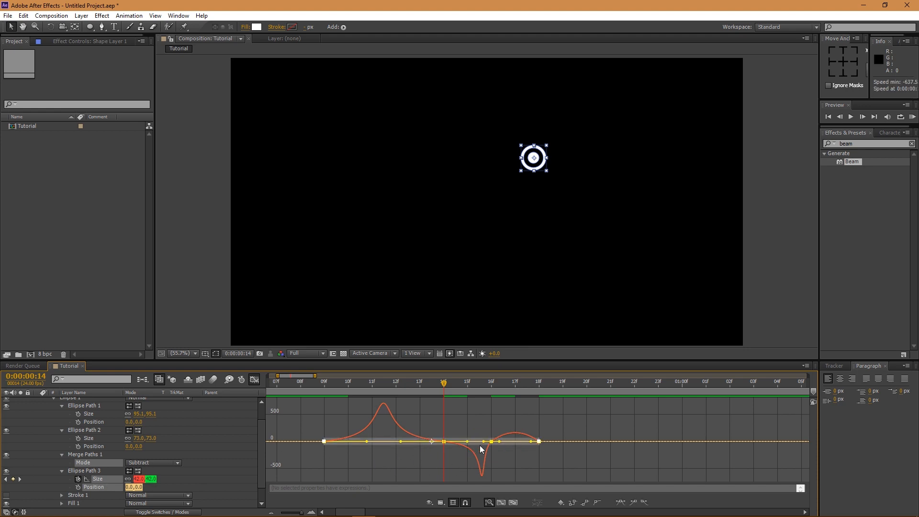
left_click_drag(483, 441, 518, 444)
left_click(513, 460)
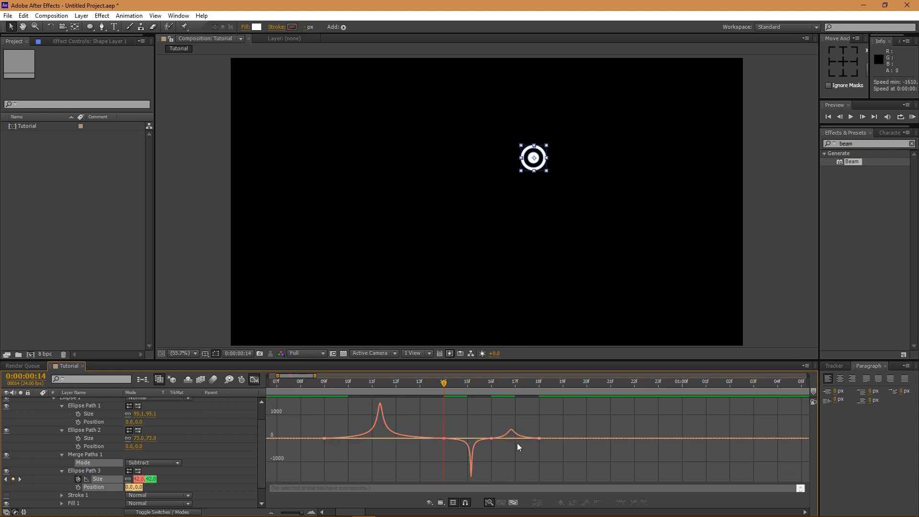
left_click(519, 438)
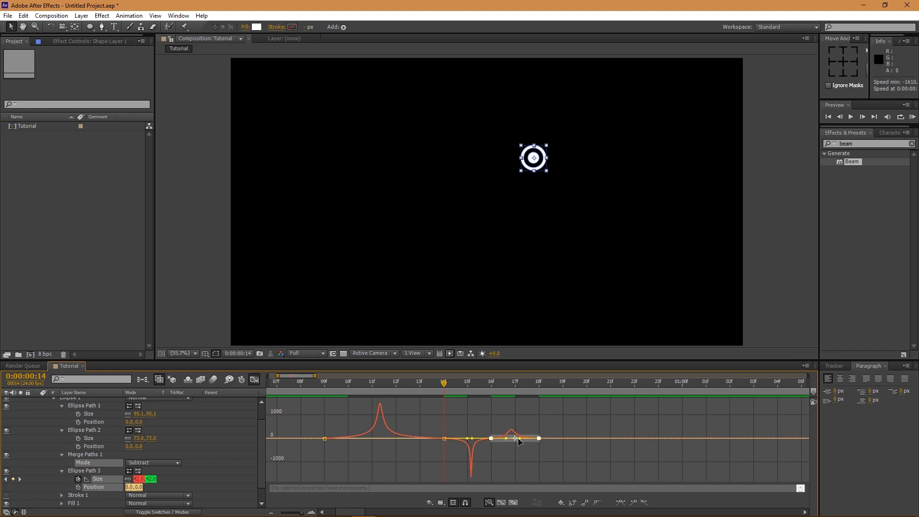
key("space")
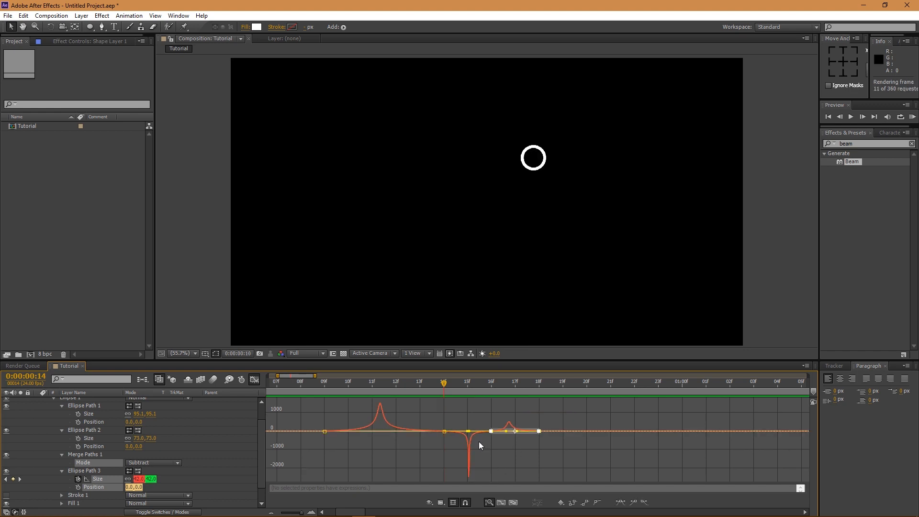
key("space")
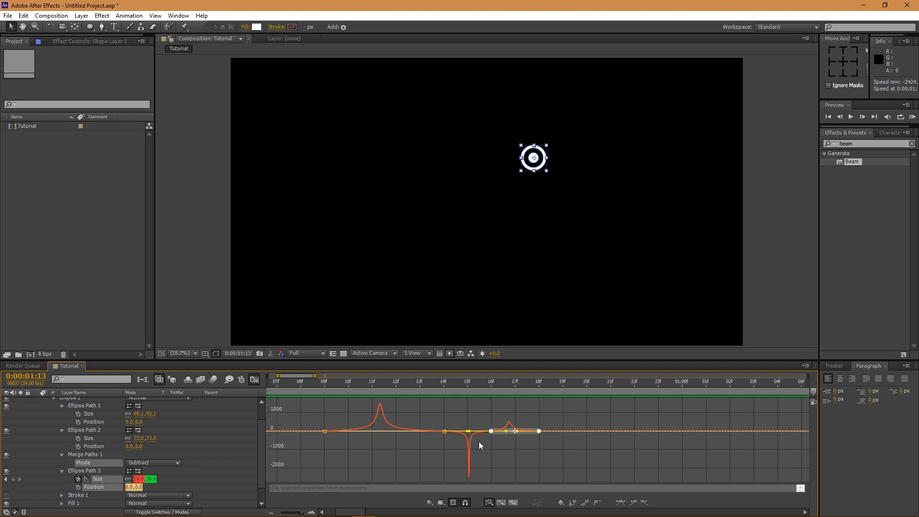
- Shift the last two Size keyframes to about 17f and 20f, preview, and return to the start
left_click(254, 379)
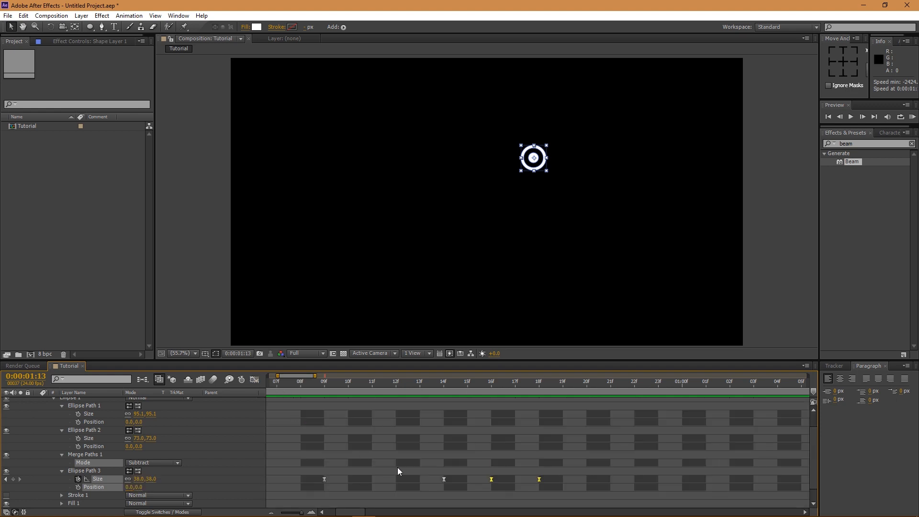
left_click_drag(492, 479, 576, 477)
left_click(568, 480)
scroll(472, 461, "down", 3)
scroll(484, 444, "down", 5)
key("space")
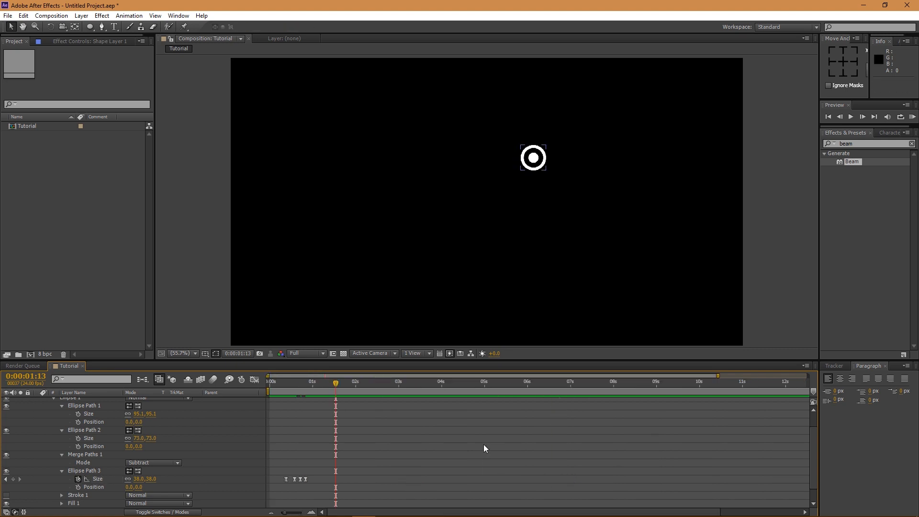
key("space")
key("Home")
scroll(68, 446, "up", 2)
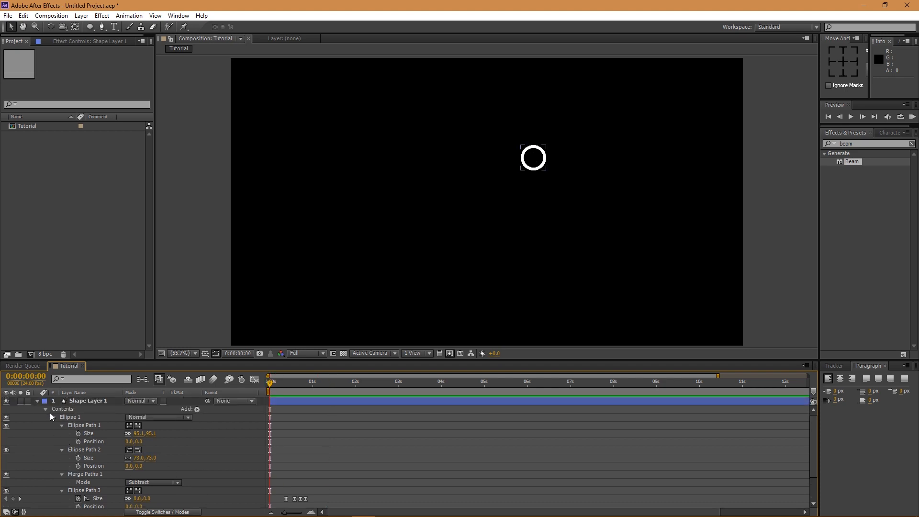
- Show the layer's Scale and keyframe it at 0 at the start
left_click(102, 402)
key("s")
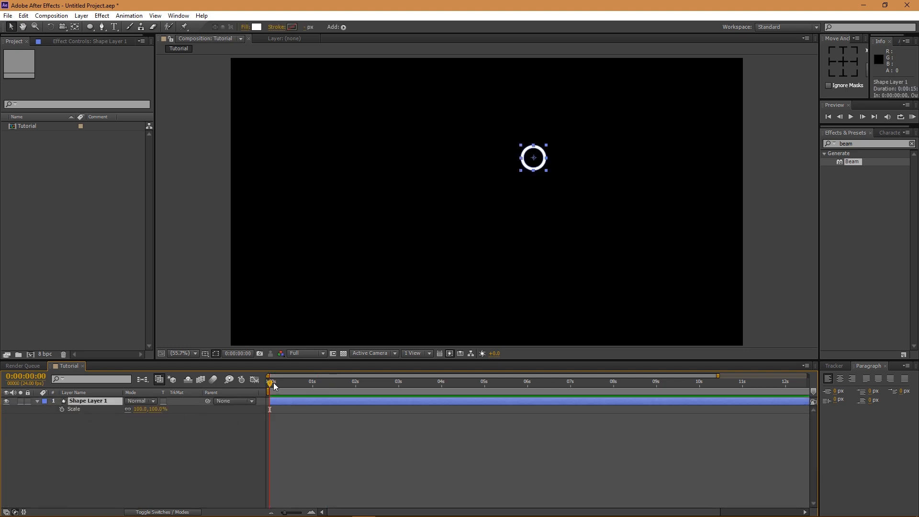
left_click(62, 410)
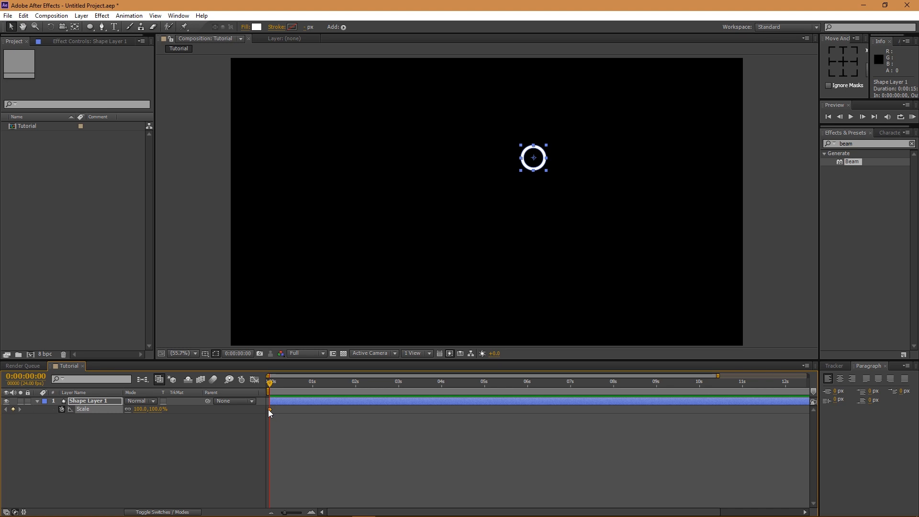
left_click(140, 412)
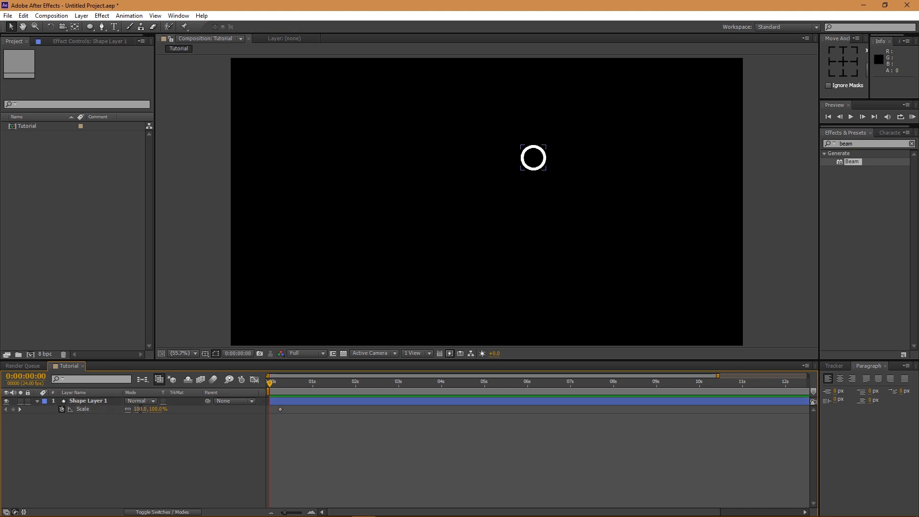
type("0")
key("Return")
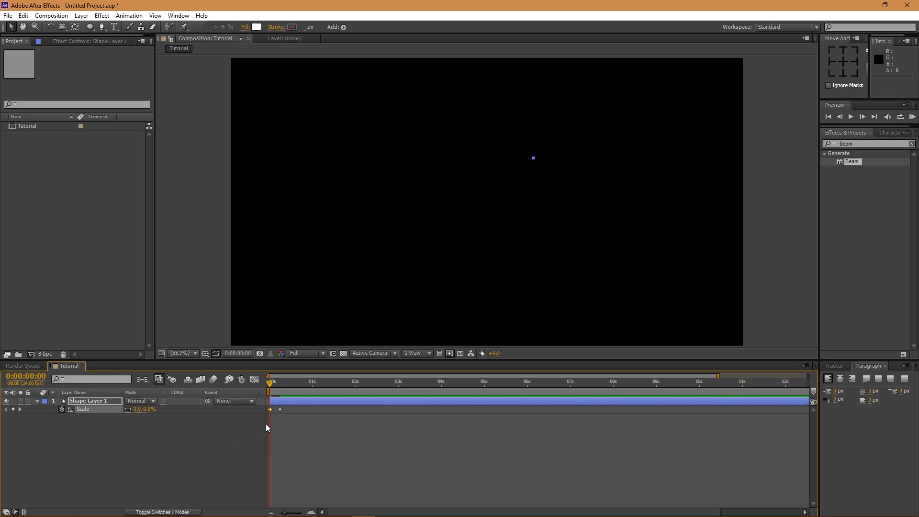
- Add a Scale keyframe of 108 around frame 8, nudged one frame later
left_click_drag(270, 383, 283, 409)
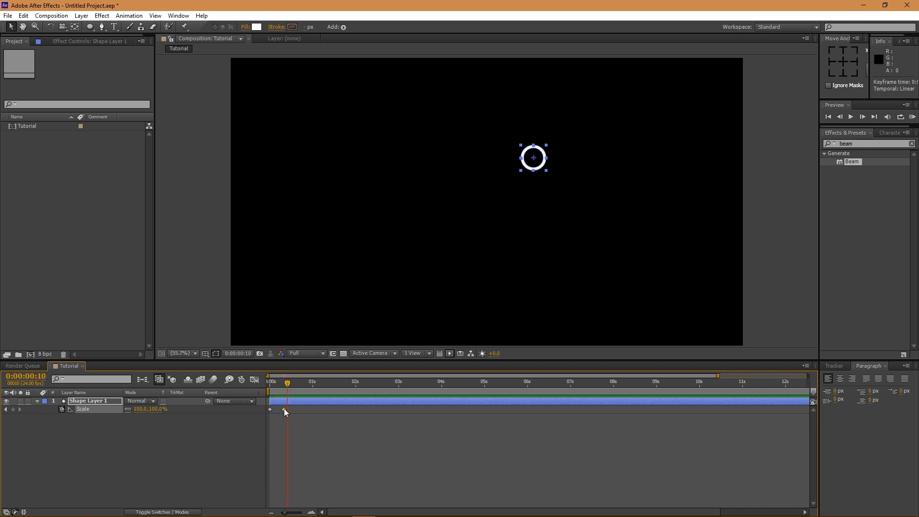
left_click_drag(283, 411, 292, 411)
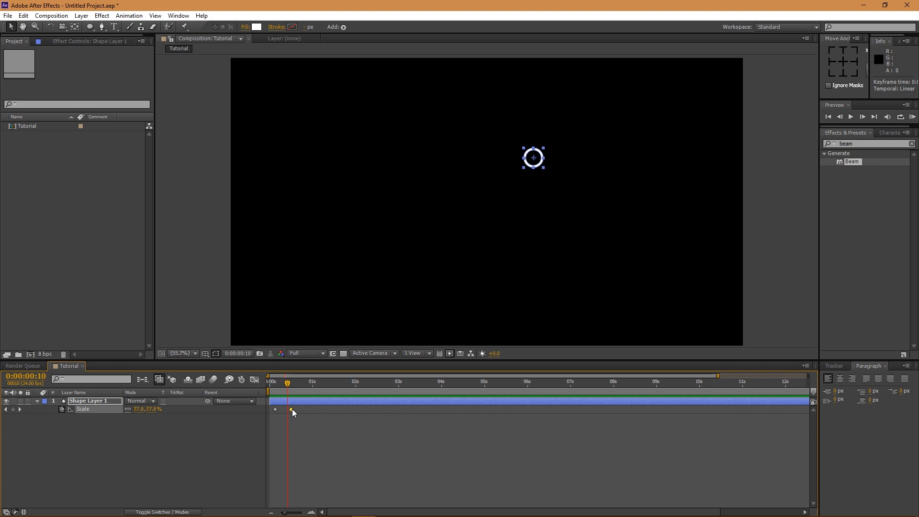
left_click(148, 411)
type("10")
type("8")
key("Return")
key("alt+Right")
key("alt+Right")
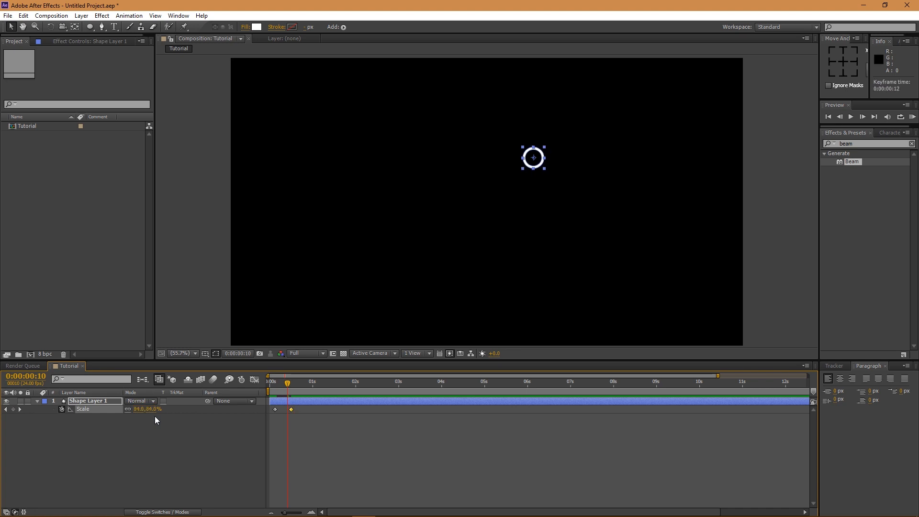
key("ctrl+z")
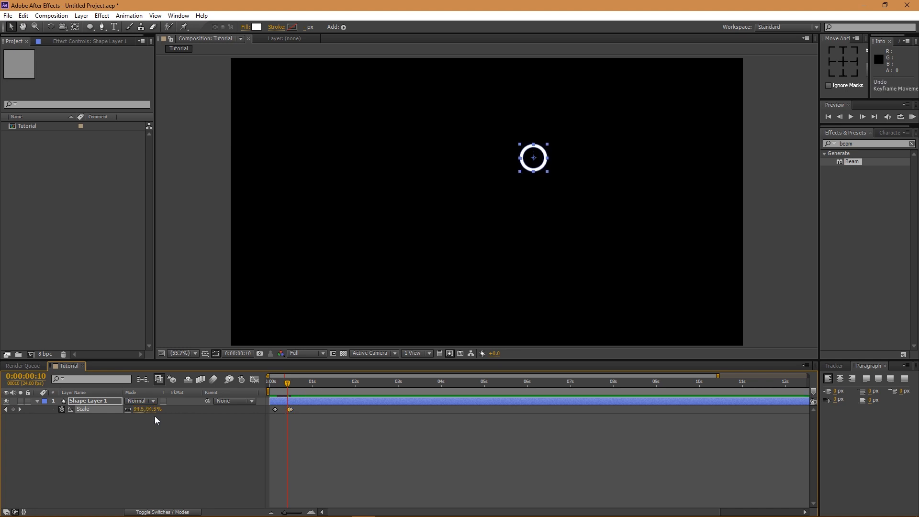
key("alt+Right")
key("alt+Right")
- Key Scale 95 at frame 12 and place the final 100% keyframe on frame 14
key("Page_Down")
key("Page_Down")
left_click(146, 410)
type("95")
key("Return")
key("Page_Down")
key("Page_Down")
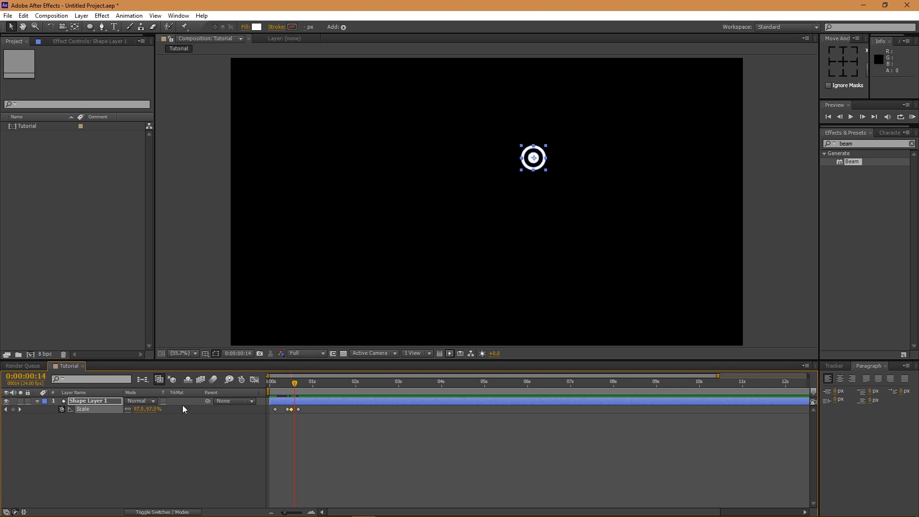
left_click_drag(298, 409, 295, 410)
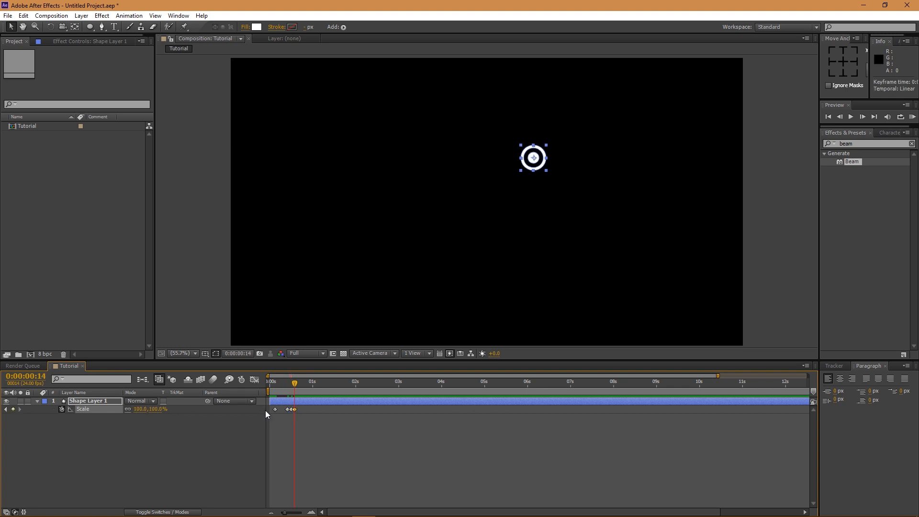
- Select all four Scale keyframes and preview the bouncing circle
left_click_drag(297, 418, 266, 407)
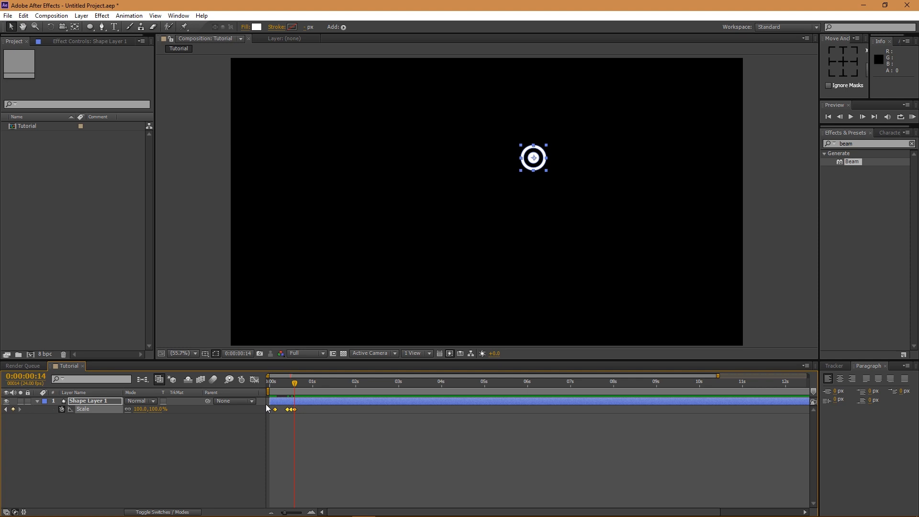
left_click(339, 429)
key("space")
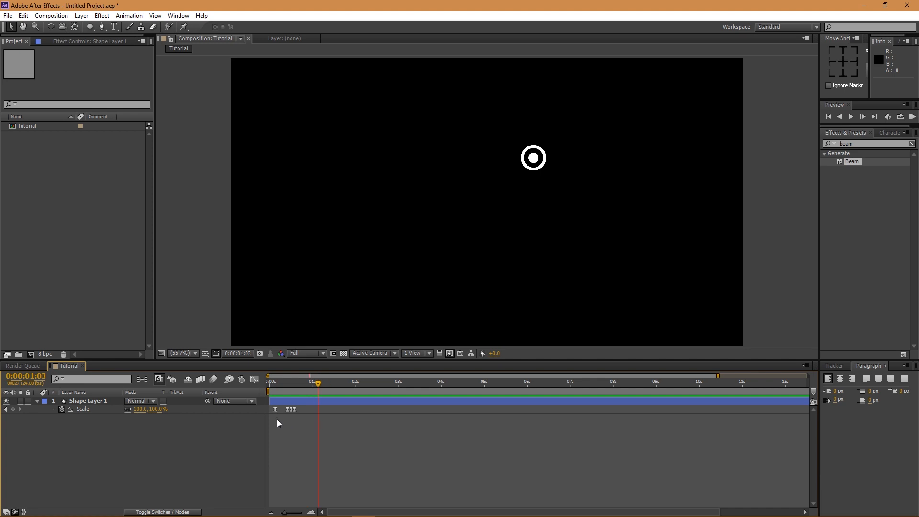
left_click_drag(296, 429, 266, 402)
- In the Graph Editor, ease the 3f Scale keyframe to about 61% influence and preview
left_click(254, 379)
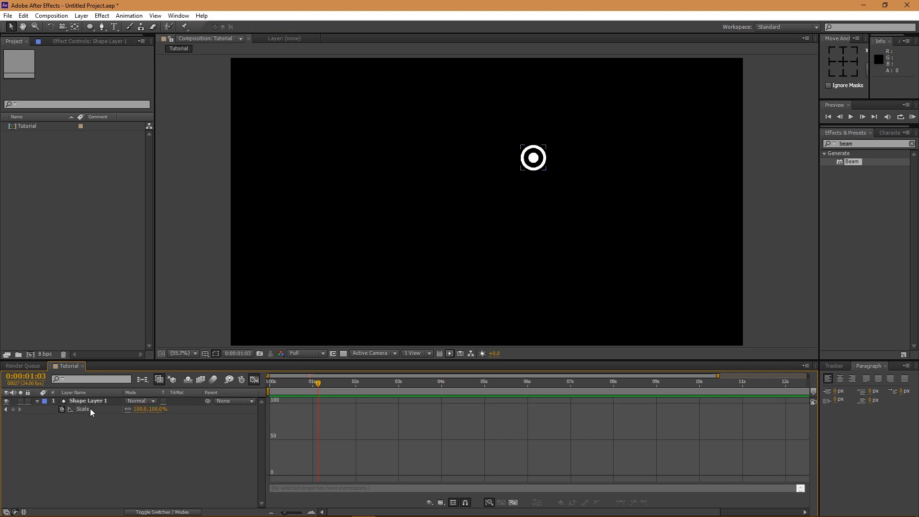
scroll(268, 460, "up", 2)
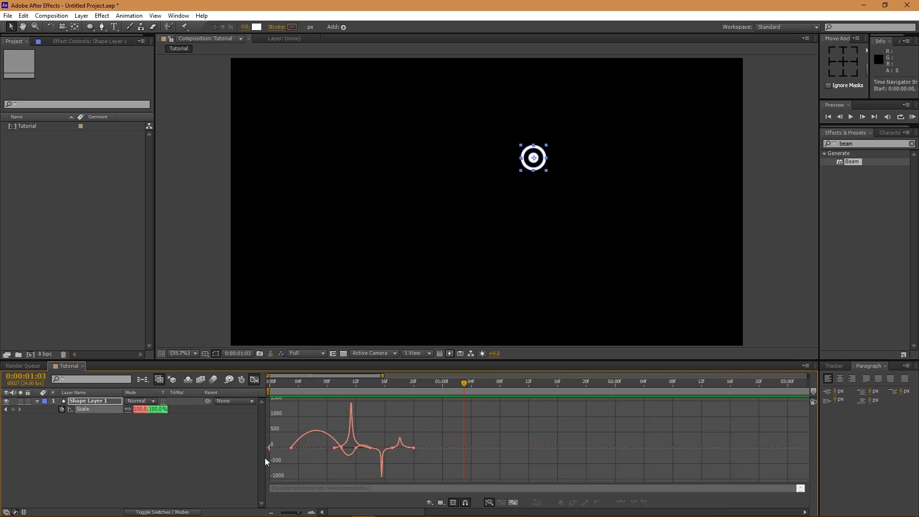
left_click(291, 447)
left_click_drag(302, 449, 359, 450)
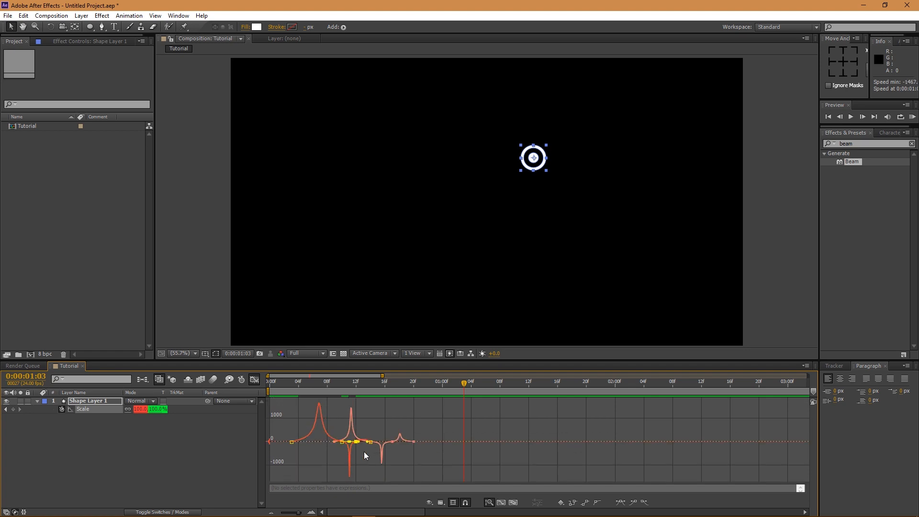
left_click_drag(362, 441, 363, 442)
key("space")
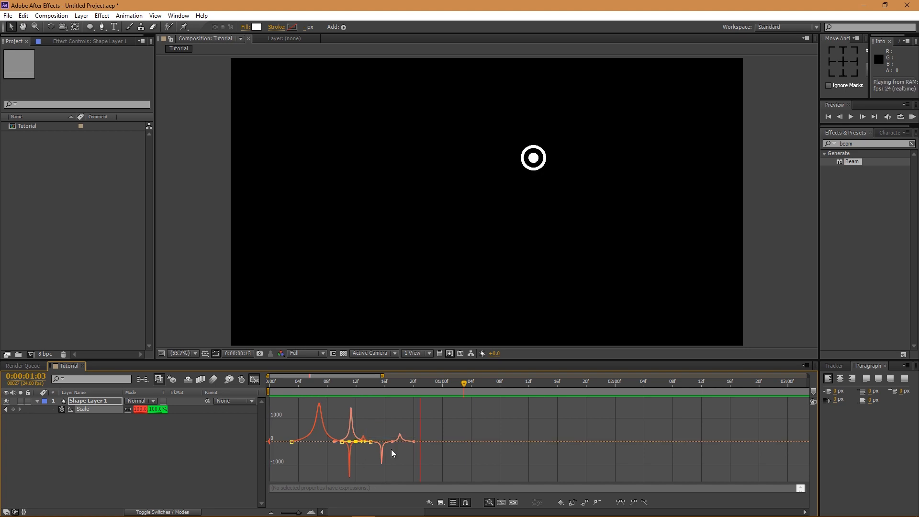
- Return to the keyframe bars and RAM-preview the eased bounce
left_click(254, 379)
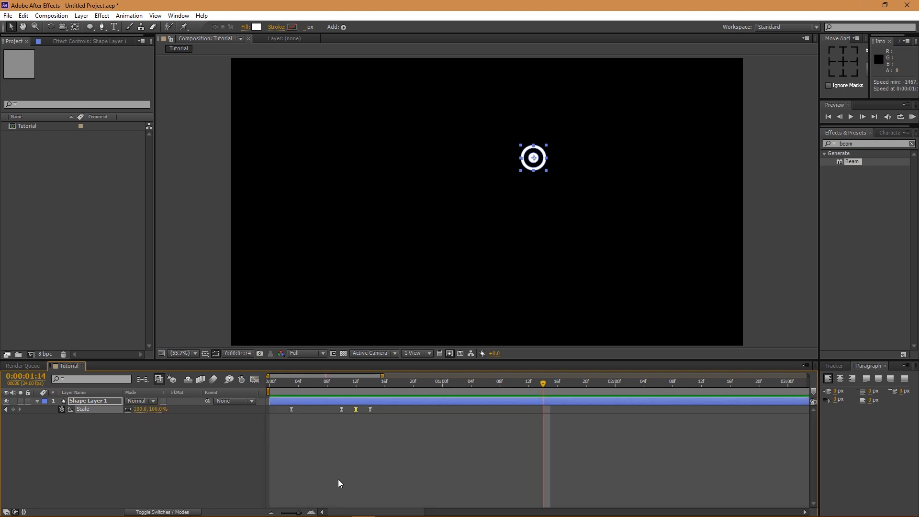
scroll(369, 456, "down", 5)
left_click(387, 452)
key("KP_0")
key("space")
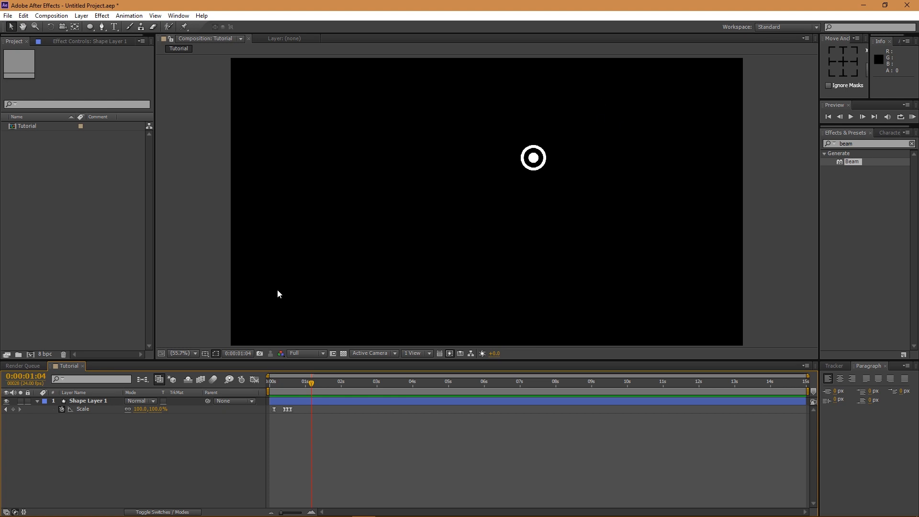
key("ctrl+y")
- Create the cyan solid and apply Beam with Length 100% and Softness 0%
left_click(149, 191)
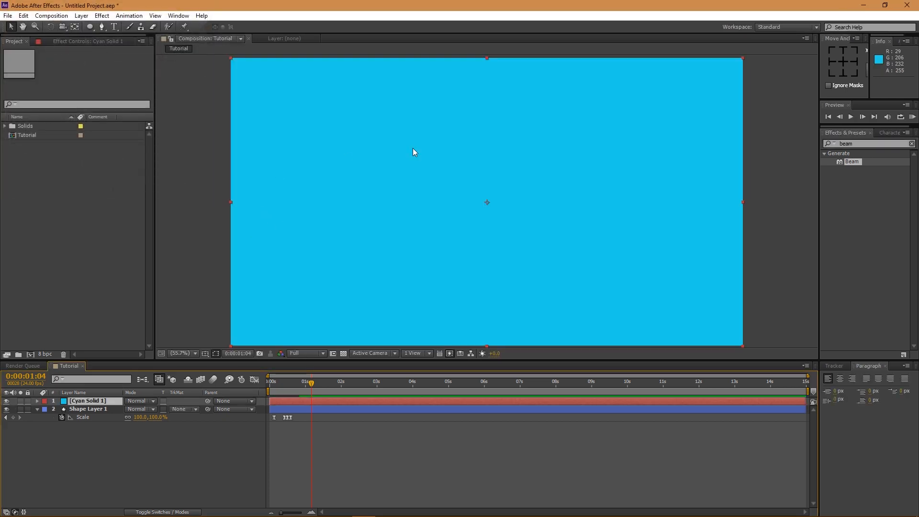
double_click(851, 162)
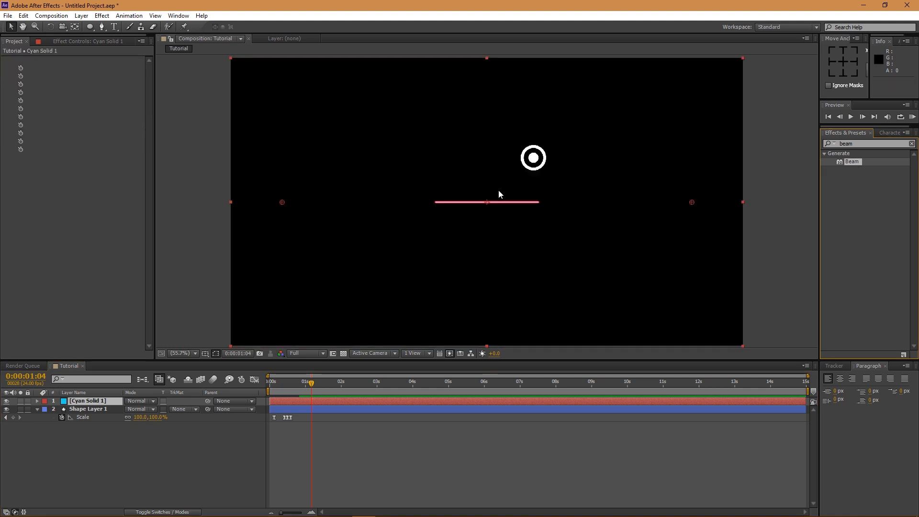
left_click(92, 84)
type("100")
key("Return")
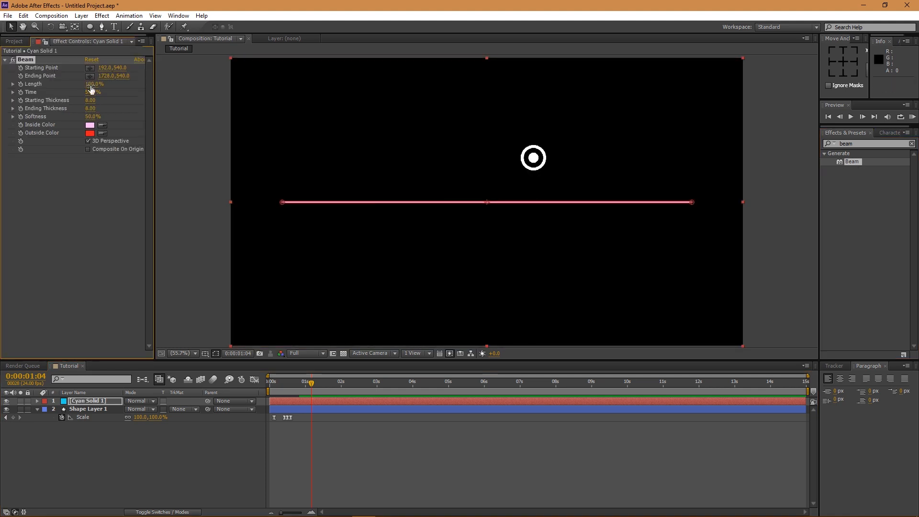
left_click(90, 117)
type("0")
key("Return")
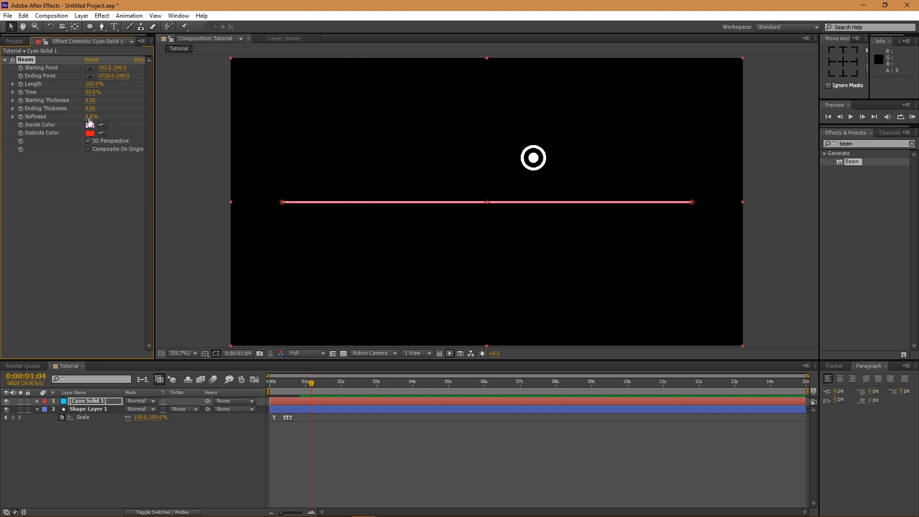
- Set the Beam's inside and outside colours to white
left_click(91, 126)
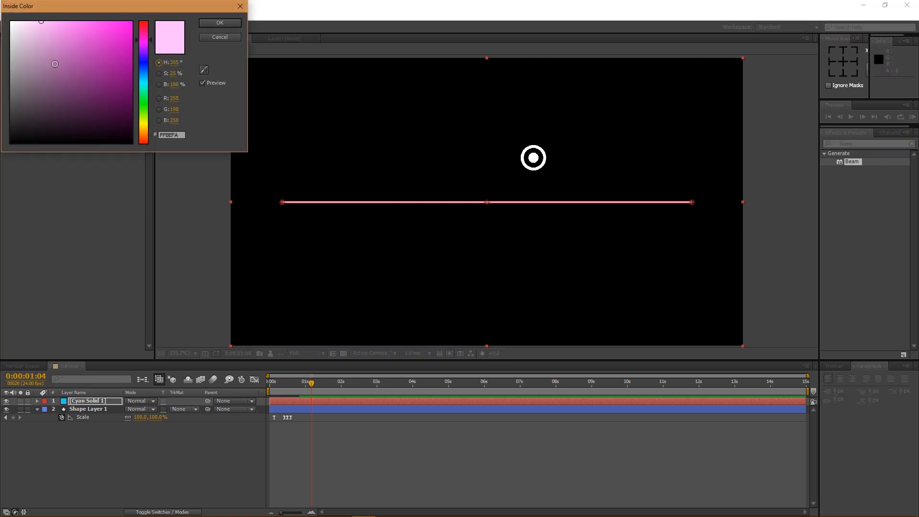
left_click_drag(53, 56, 9, 21)
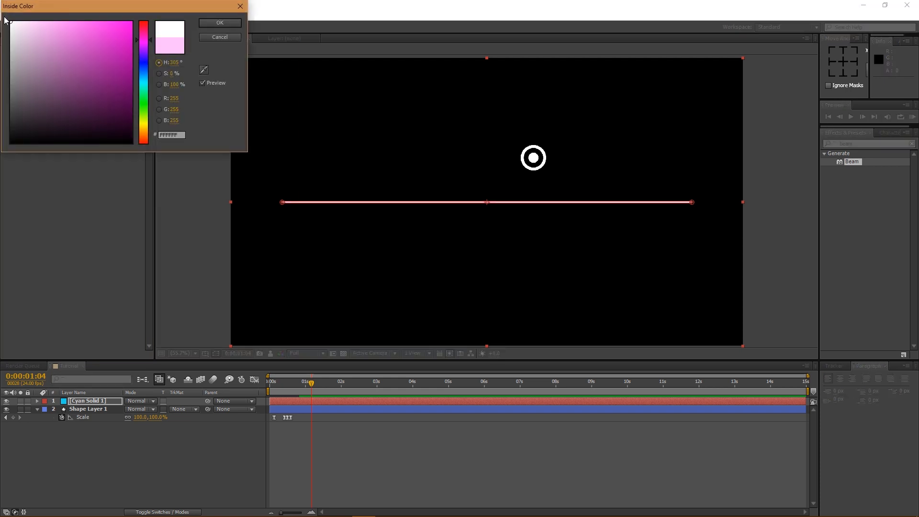
left_click(200, 24)
left_click(90, 133)
left_click_drag(92, 138, 9, 21)
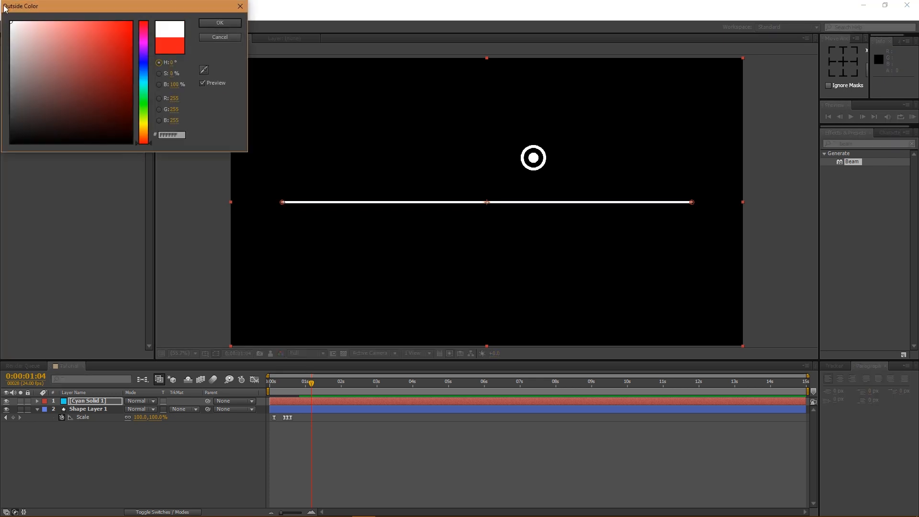
left_click(219, 27)
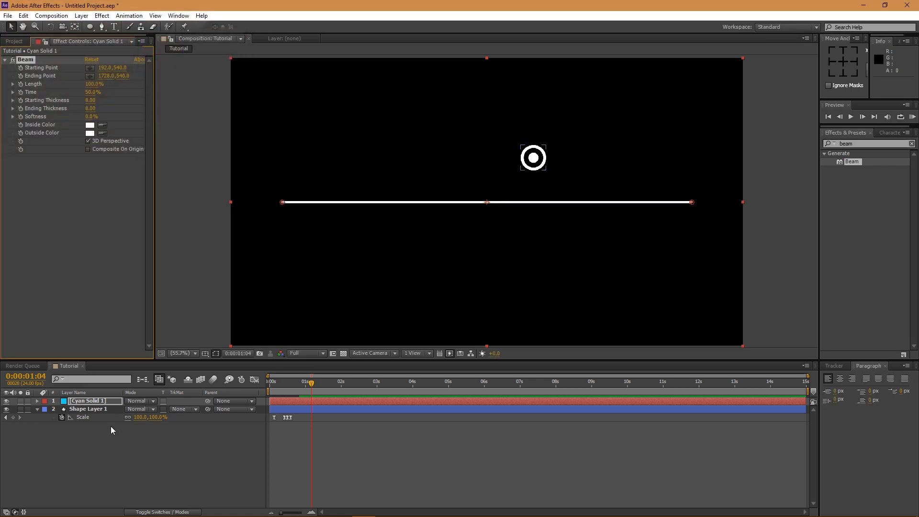
- Rename the Cyan Solid 1 layer to Line 1 and duplicate it as Line 2
right_click(111, 400)
left_click(120, 398)
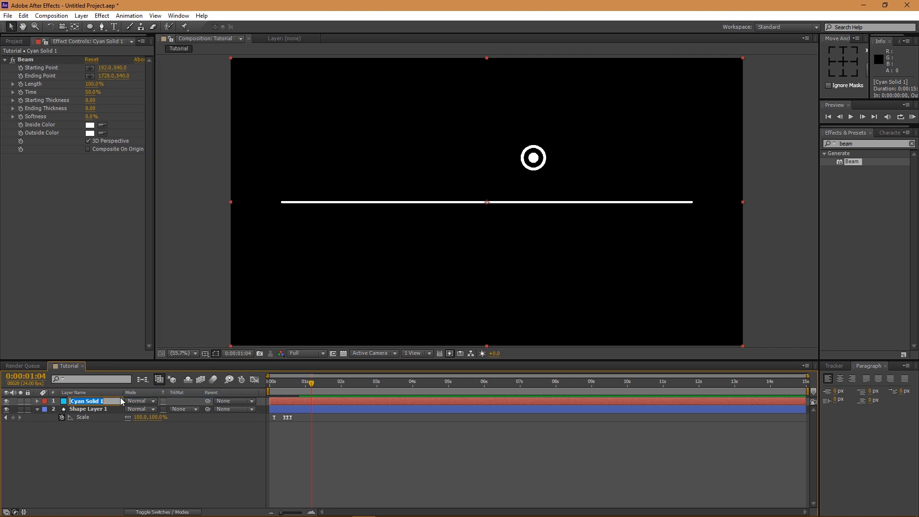
type("Line 1")
key("Return")
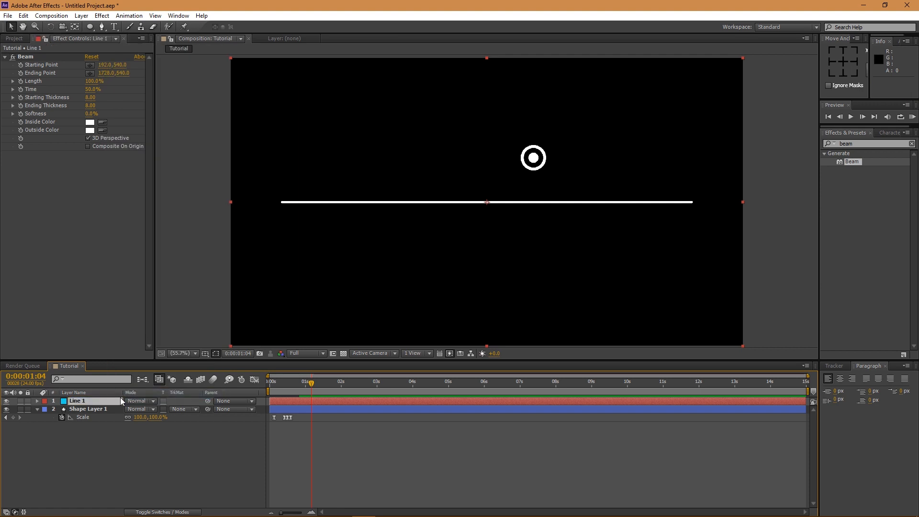
key("ctrl+d")
left_click(92, 410)
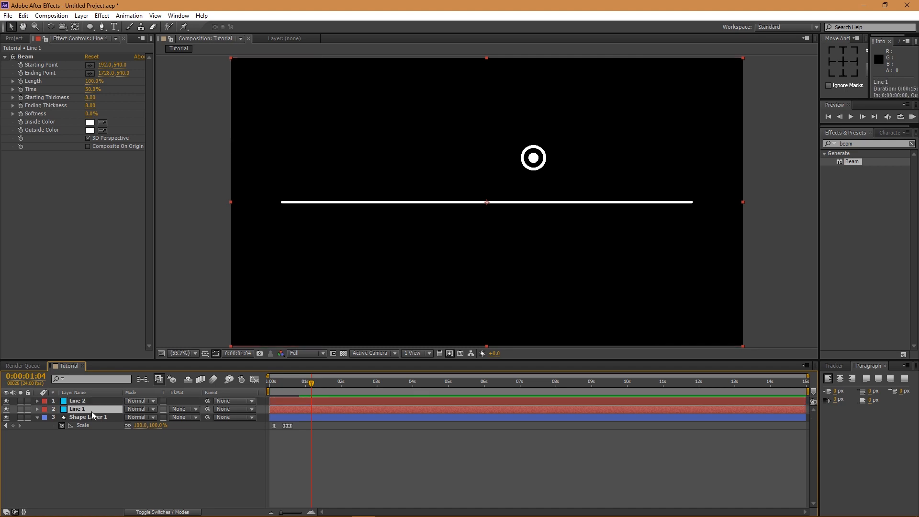
- Add a null object layer, rename it Start, and duplicate it
right_click(166, 466)
mouse_move(231, 363)
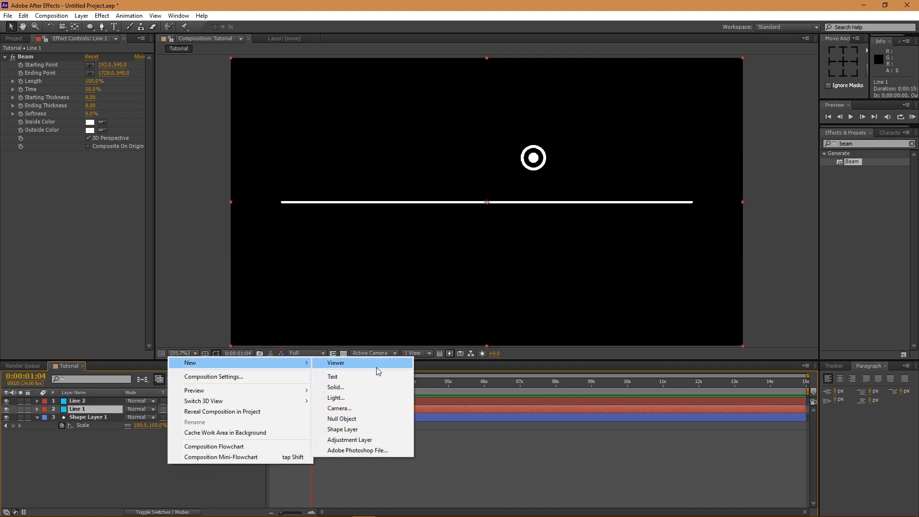
left_click(351, 418)
right_click(91, 402)
left_click(113, 397)
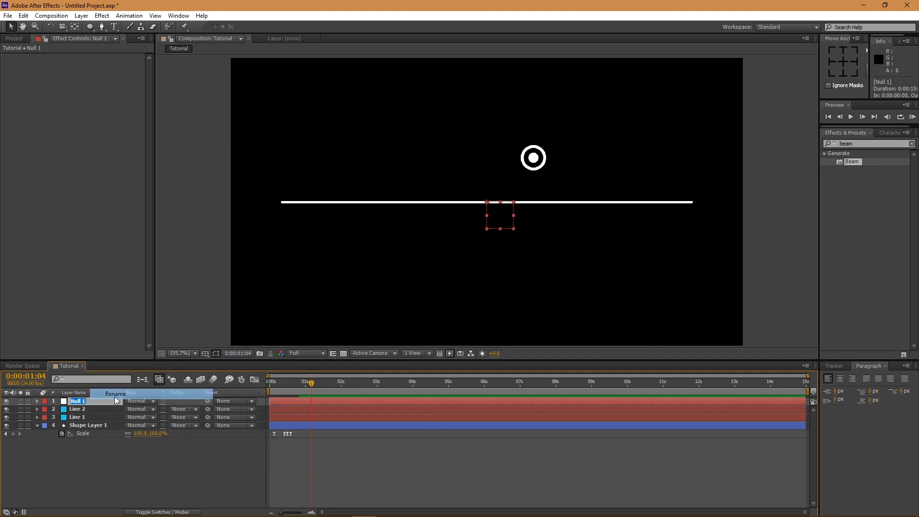
type("St")
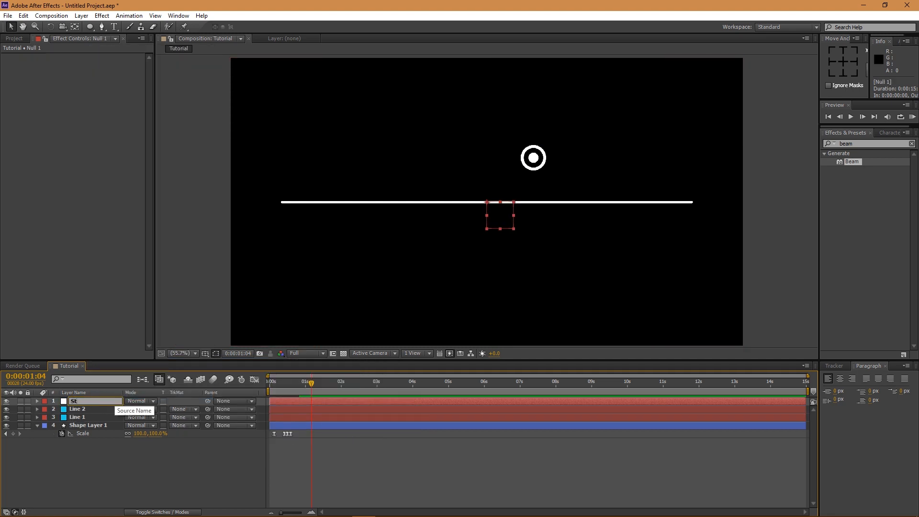
key("Return")
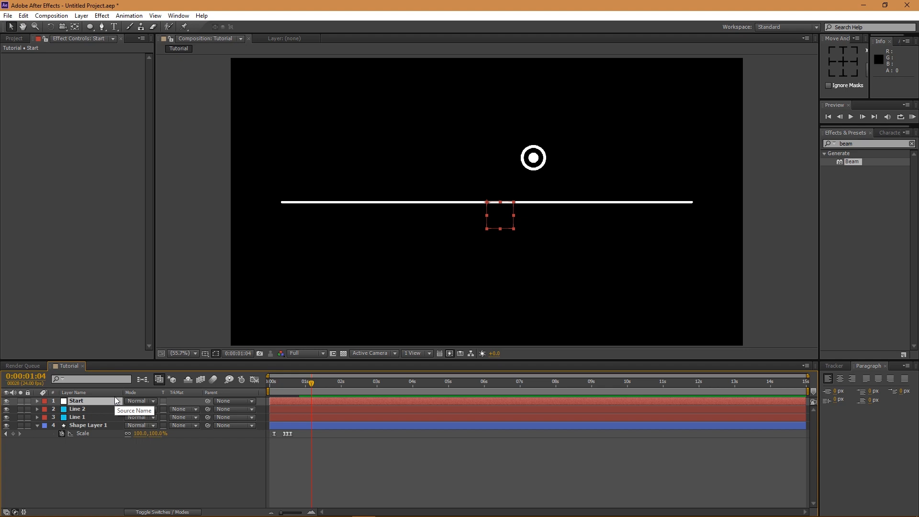
key("ctrl+d")
key("ctrl+d")
- Rename the two Start null copies to Elbow and End
left_click(89, 410)
right_click(92, 410)
left_click(113, 402)
type("e")
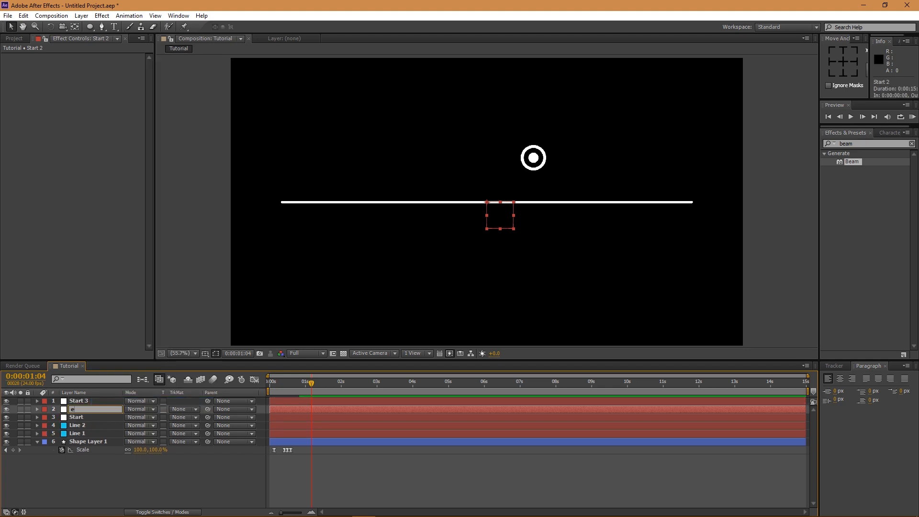
type("Elbow")
left_click(90, 401)
right_click(101, 401)
left_click(119, 397)
type("End")
key("Return")
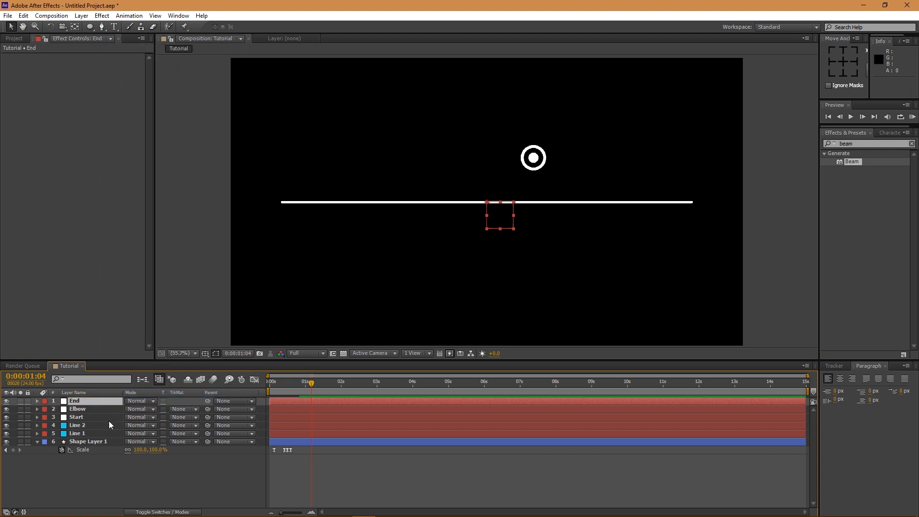
left_click(85, 433)
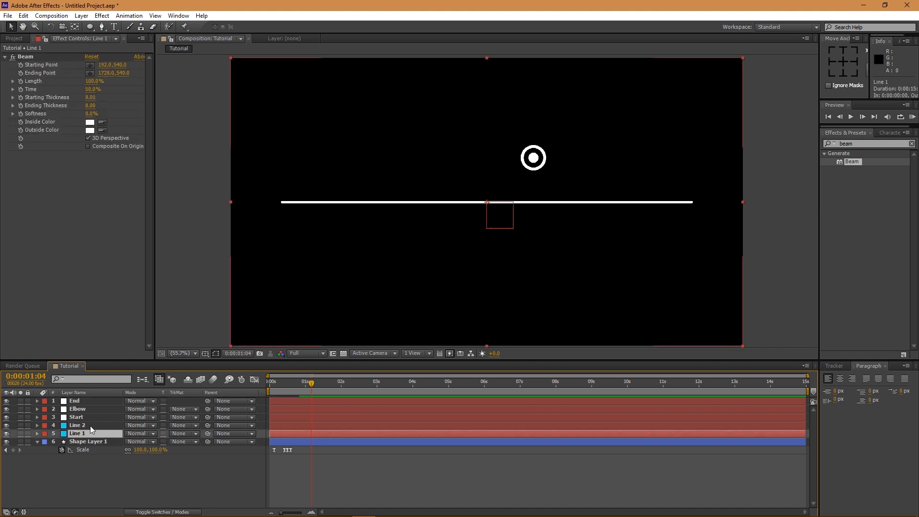
- Reveal Line 1's Beam effect properties and the Position of the Start, Elbow and End nulls
left_click(37, 433)
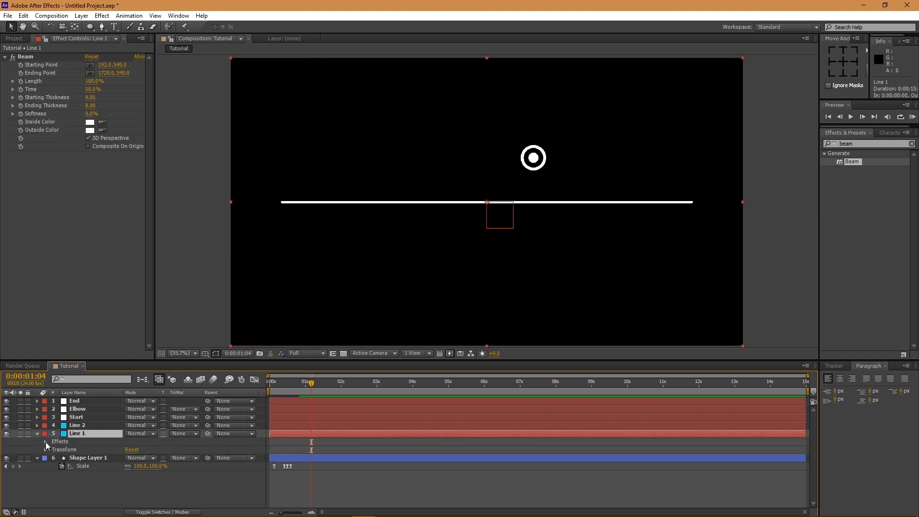
left_click(45, 442)
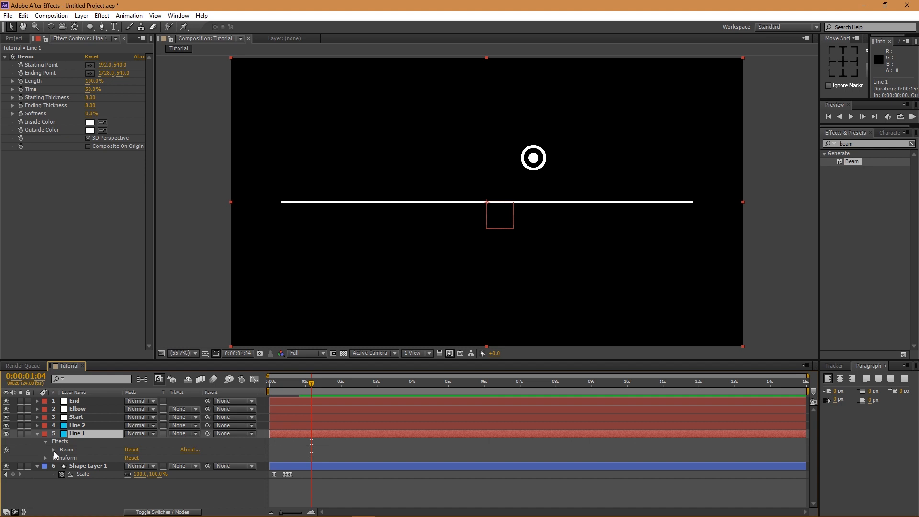
left_click(54, 450)
scroll(76, 429, "up", 1)
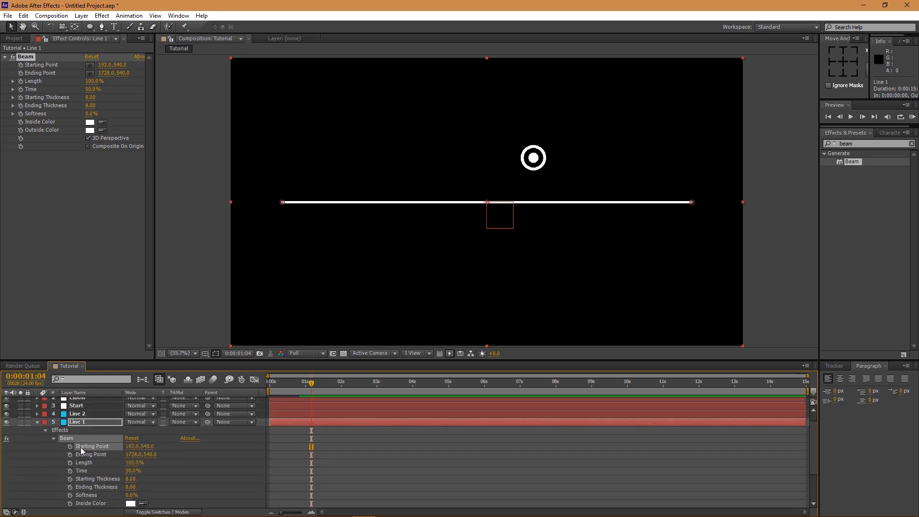
left_click(74, 407)
scroll(75, 414, "up", 1)
left_click(76, 403, "shift")
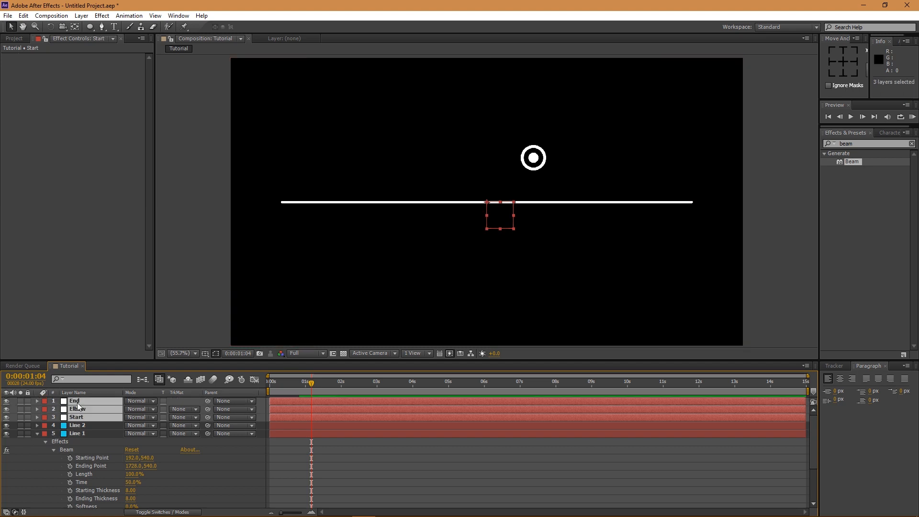
key("p")
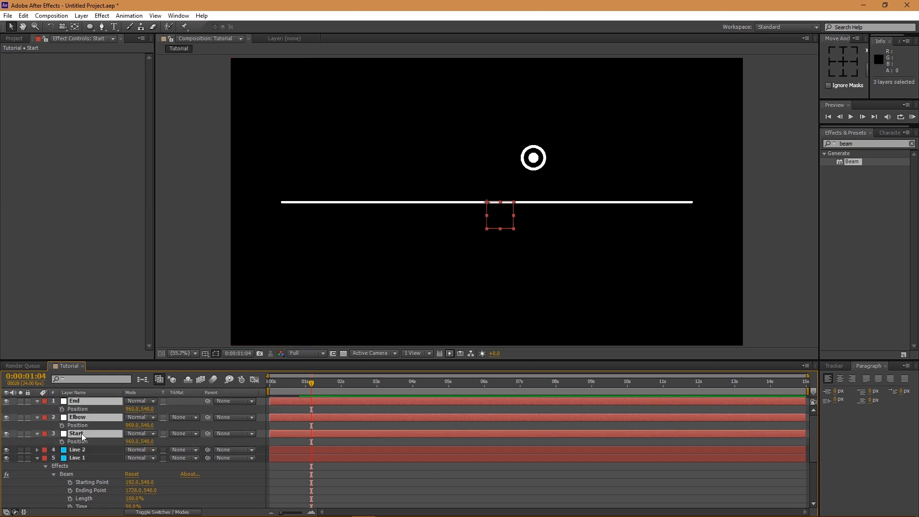
left_click(82, 460)
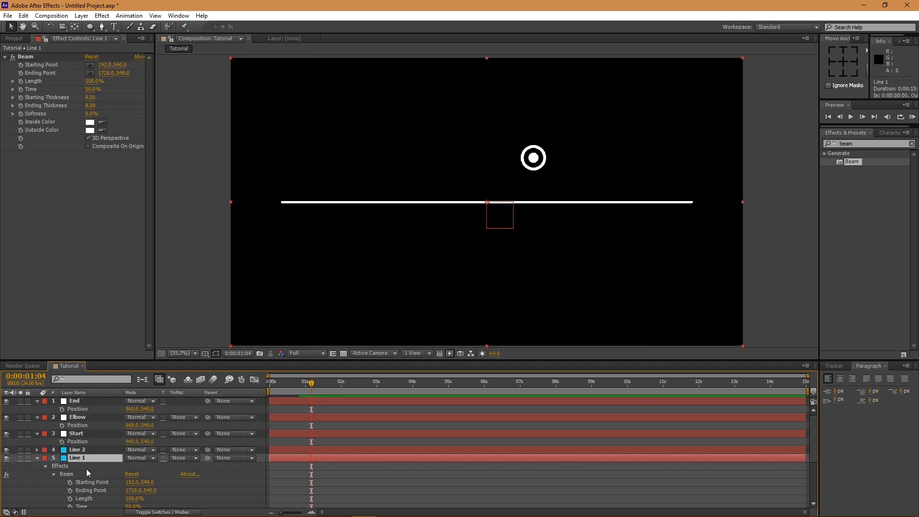
- Expression-link Line 1's Beam Starting Point to Start's Position and move Start to the upper right
scroll(86, 469, "down", 1)
left_click(87, 458)
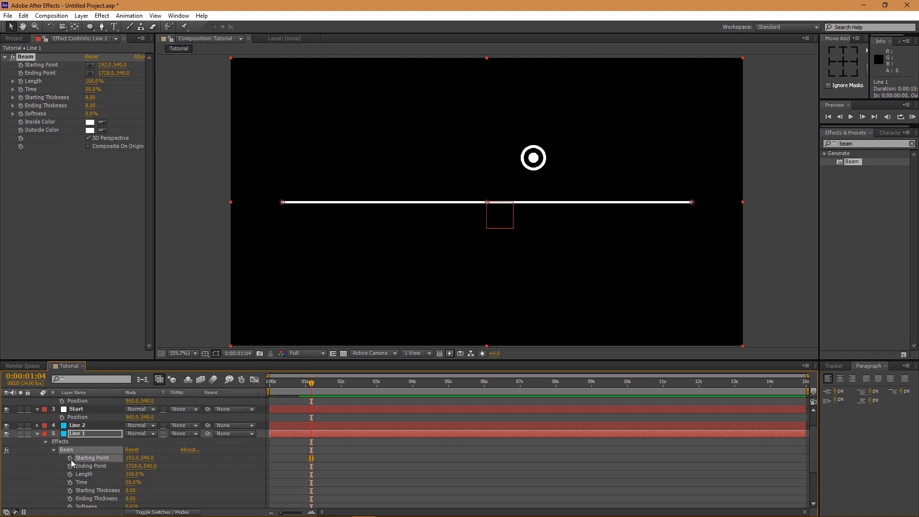
left_click(71, 459, "alt")
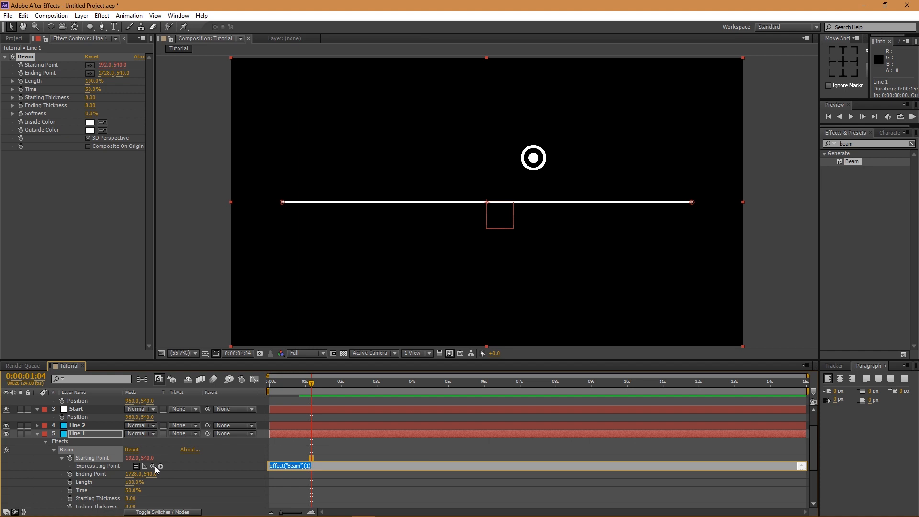
left_click_drag(153, 468, 76, 418)
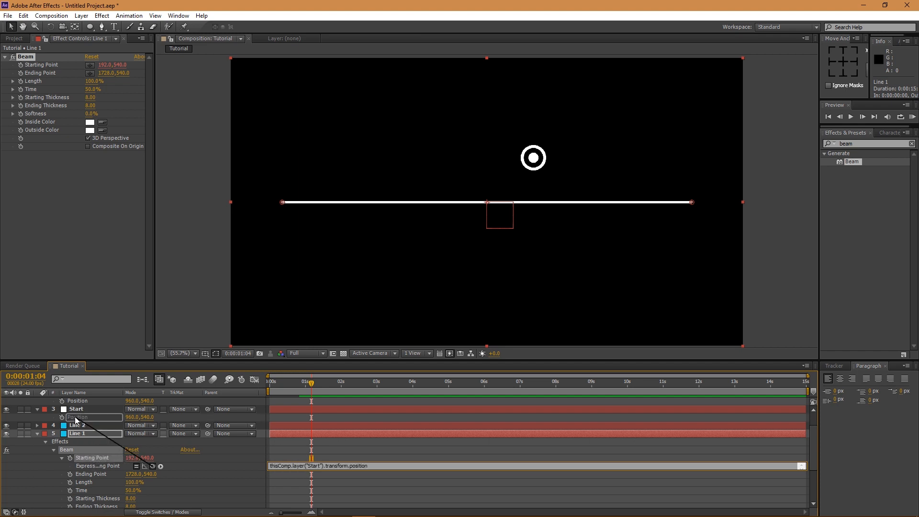
left_click(235, 448)
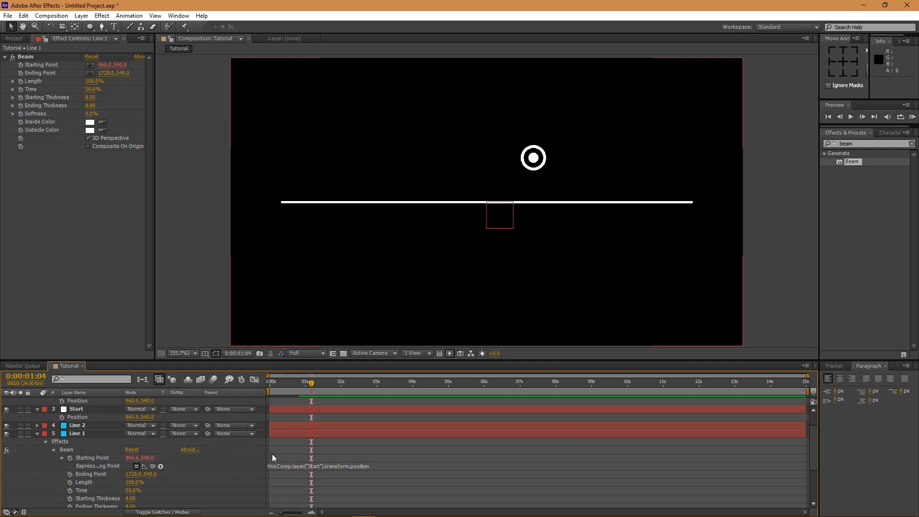
scroll(76, 423, "up", 2)
left_click(76, 433)
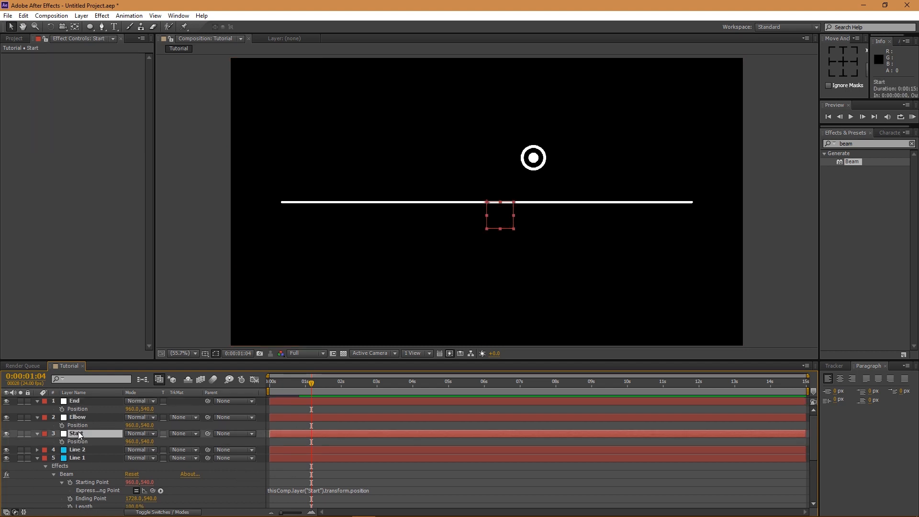
left_click_drag(508, 212, 671, 104)
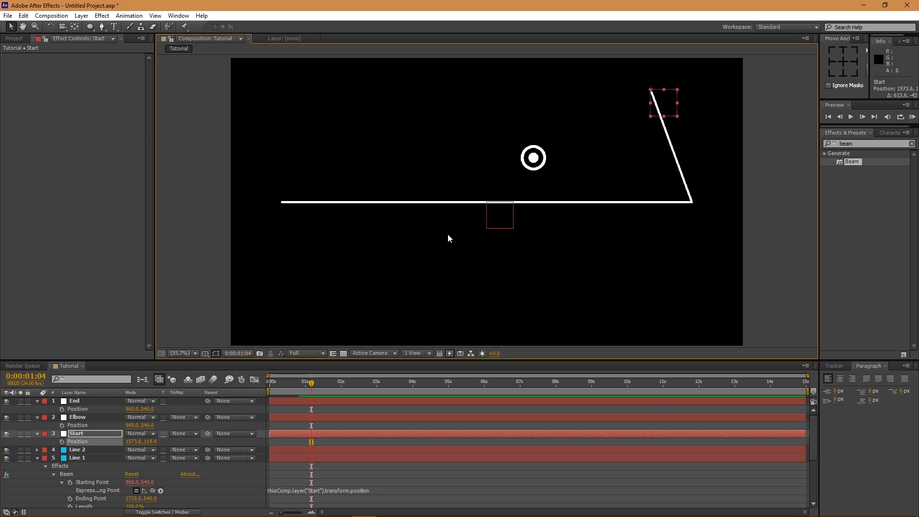
- Expression-link Line 1's Beam Ending Point to Elbow's Position and move Elbow to 784.2, 330.1
scroll(95, 484, "down", 3)
left_click(95, 476)
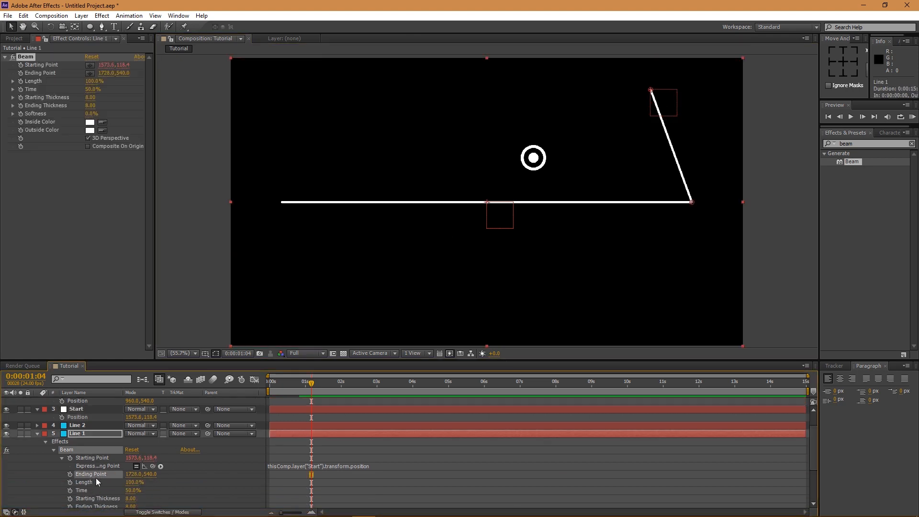
left_click(67, 473, "alt")
left_click_drag(153, 482, 77, 427)
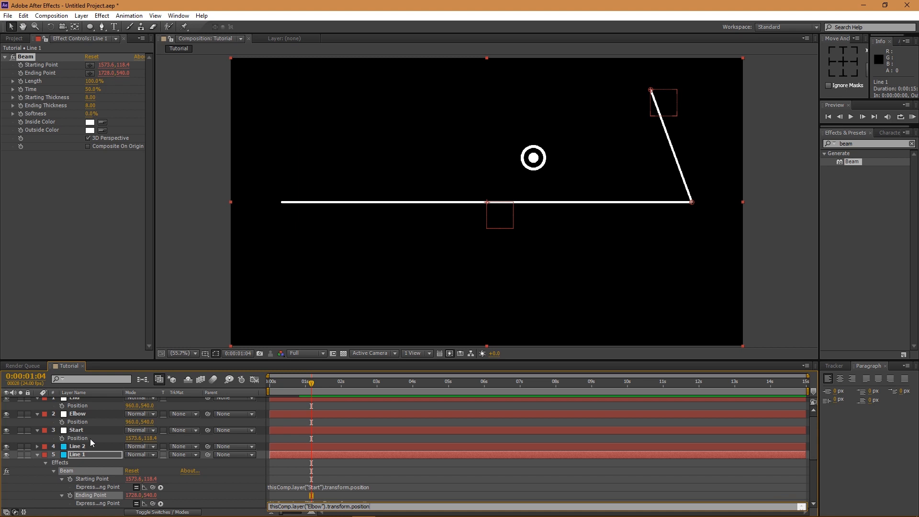
left_click(81, 428)
left_click(81, 414)
left_click_drag(500, 218, 454, 162)
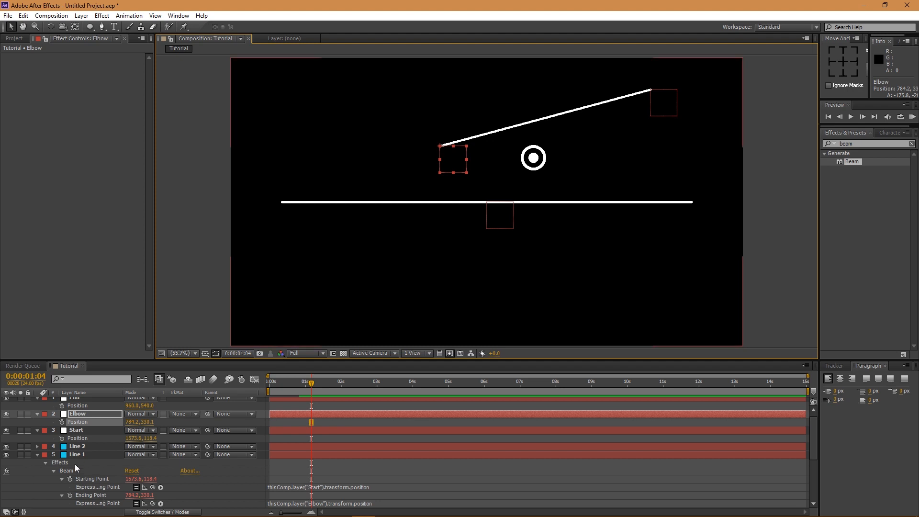
left_click(52, 446)
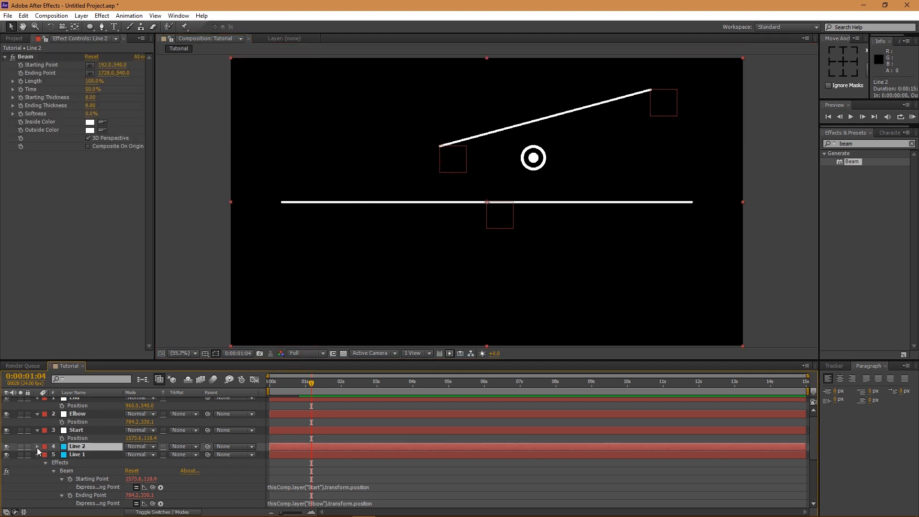
- Expand Line 2's Beam effect properties and collapse Line 1
left_click(37, 446)
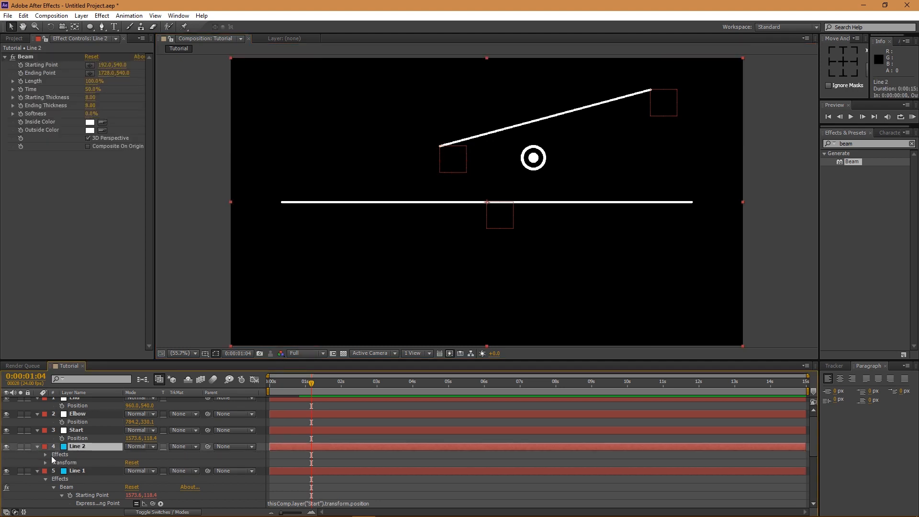
left_click(44, 455)
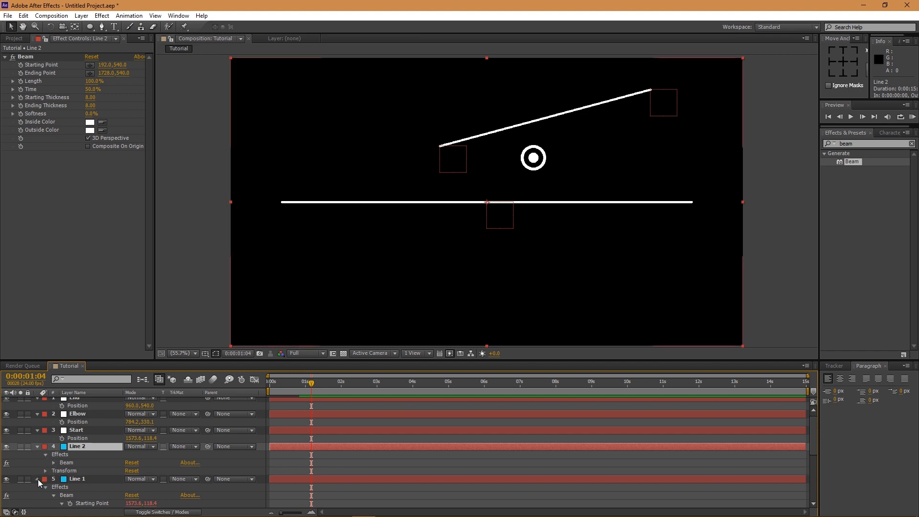
left_click(38, 480)
left_click(53, 466)
scroll(66, 468, "down", 2)
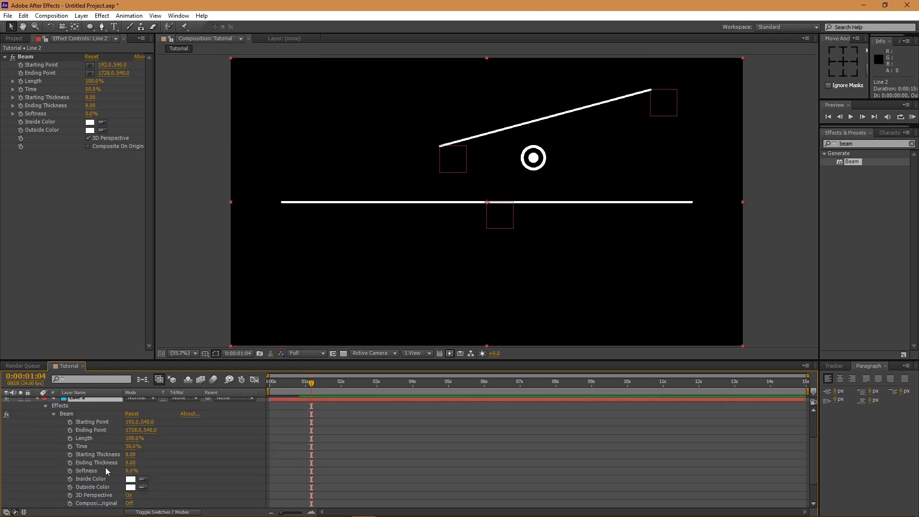
- Expression-link Line 2's Beam Starting Point to Elbow's Position, then nudge Elbow right and down
left_click(88, 422)
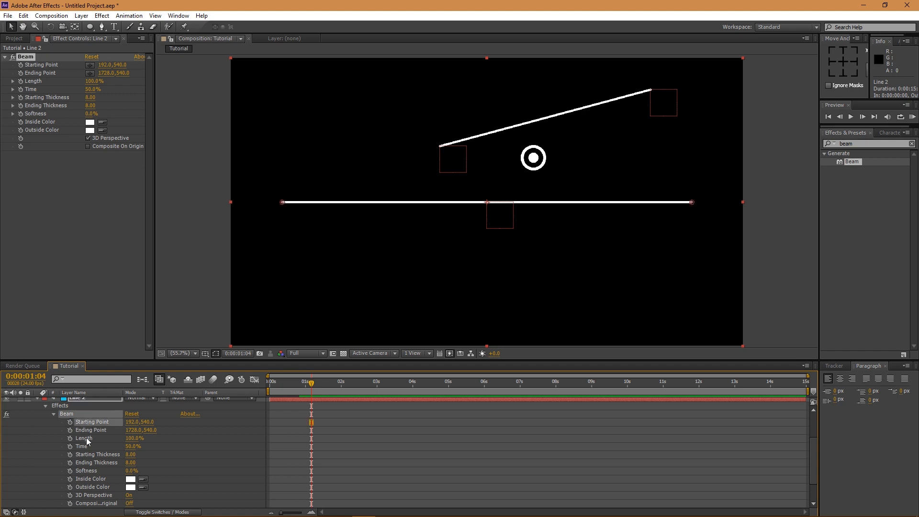
scroll(90, 447, "up", 2)
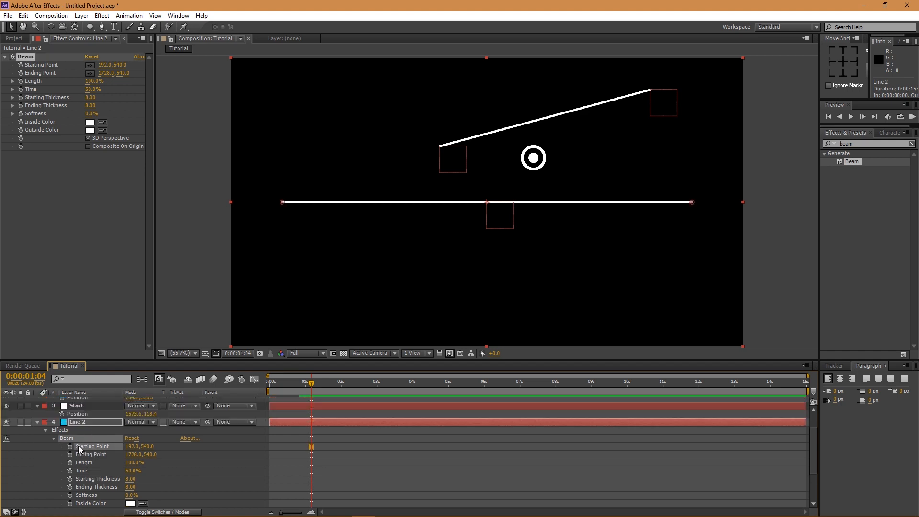
left_click(74, 446, "alt")
left_click_drag(152, 454, 77, 419)
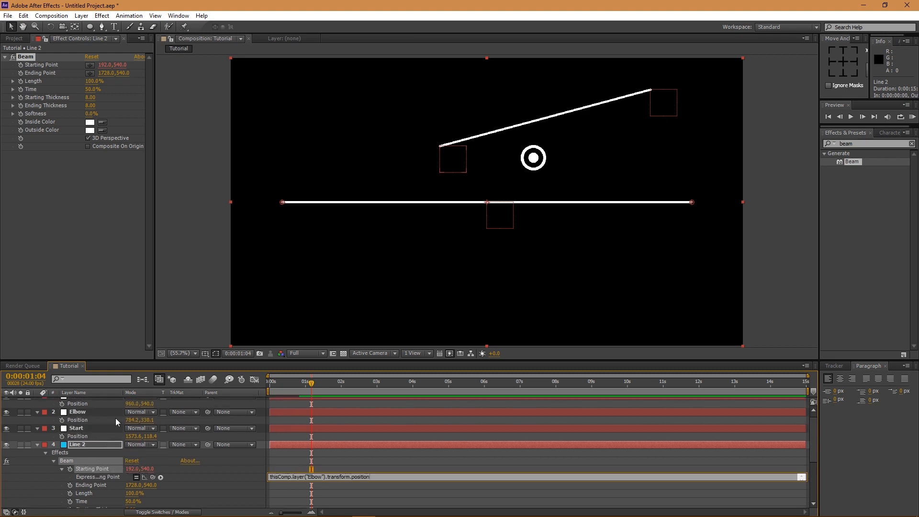
left_click(211, 483)
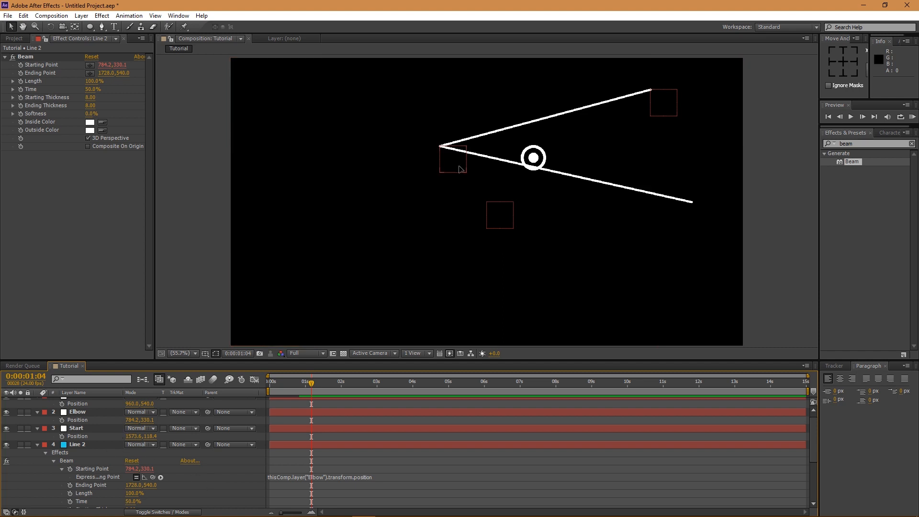
left_click_drag(459, 168, 488, 176)
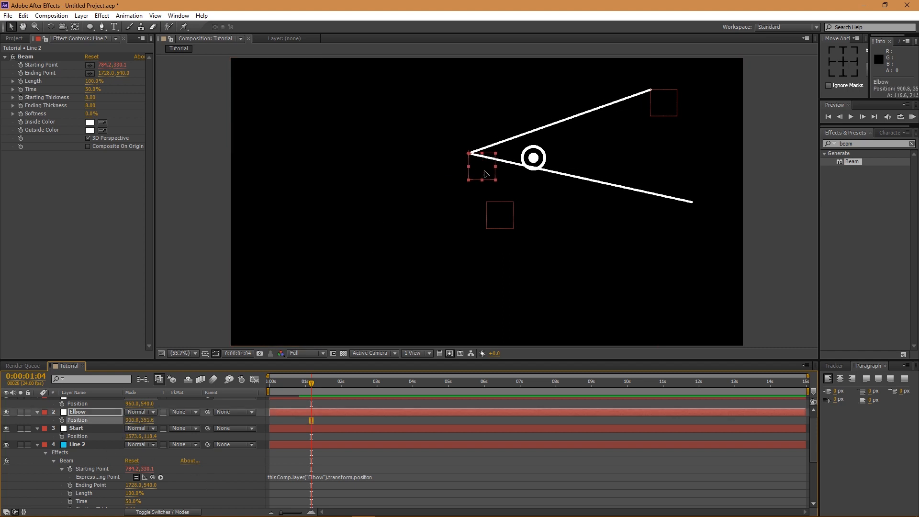
- Expression-link Line 2's Beam Ending Point to End's Position and move End to 477.2, 584.6
left_click(81, 484)
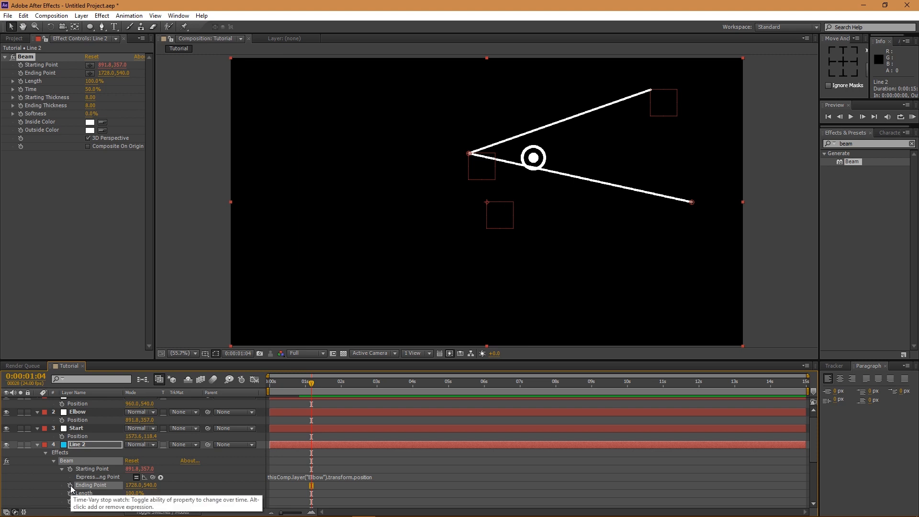
left_click(71, 486, "alt")
left_click_drag(152, 492, 79, 401)
left_click_drag(507, 221, 366, 187)
left_click_drag(479, 169, 516, 215)
left_click_drag(345, 188, 344, 221)
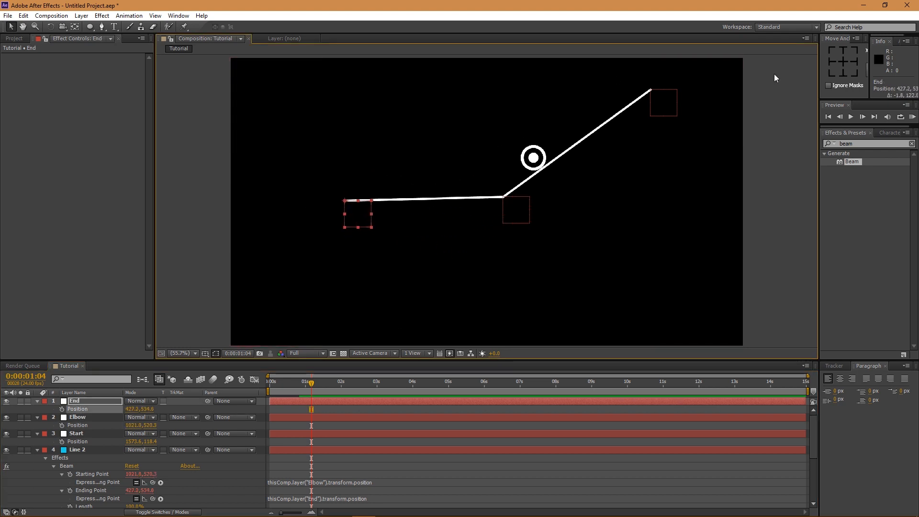
- Centre the anchor points of the End, Elbow and Start nulls, then return to the Selection tool
left_click(844, 62)
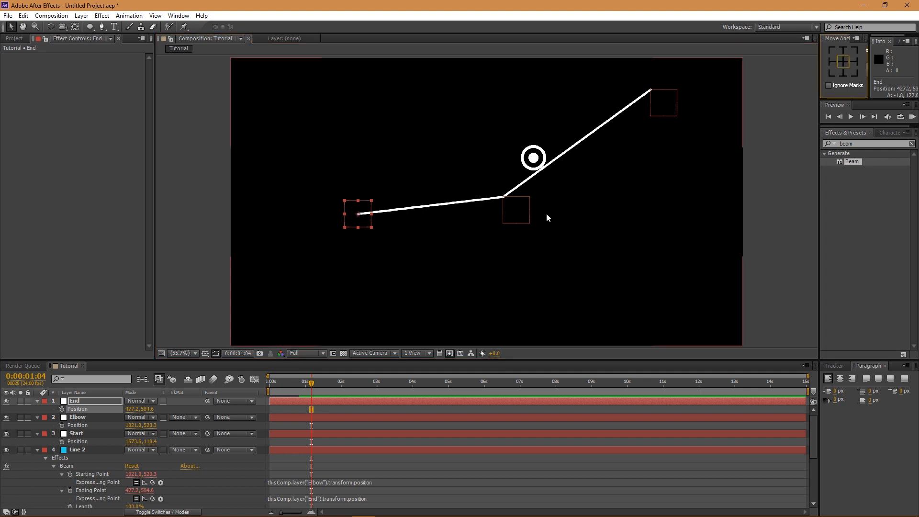
left_click(517, 211)
left_click(843, 62)
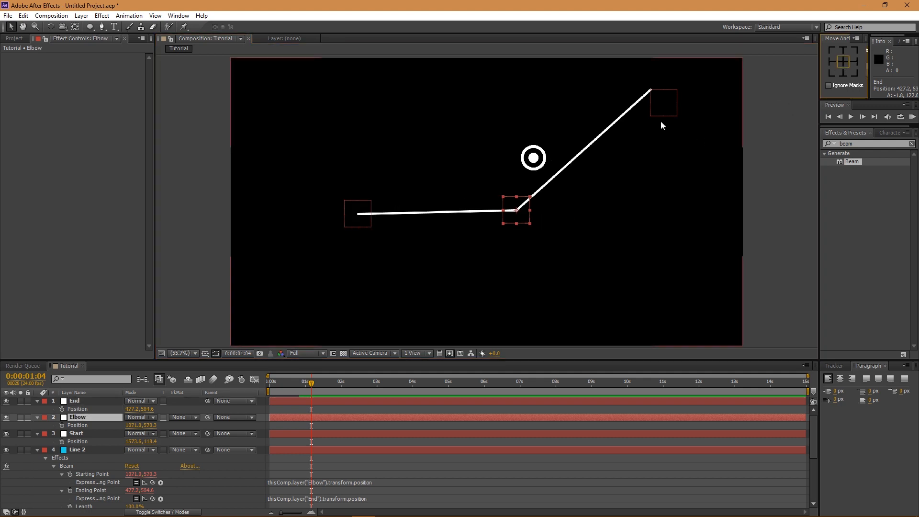
left_click(664, 106)
left_click(845, 60)
left_click(75, 26)
left_click(11, 27)
left_click(524, 179)
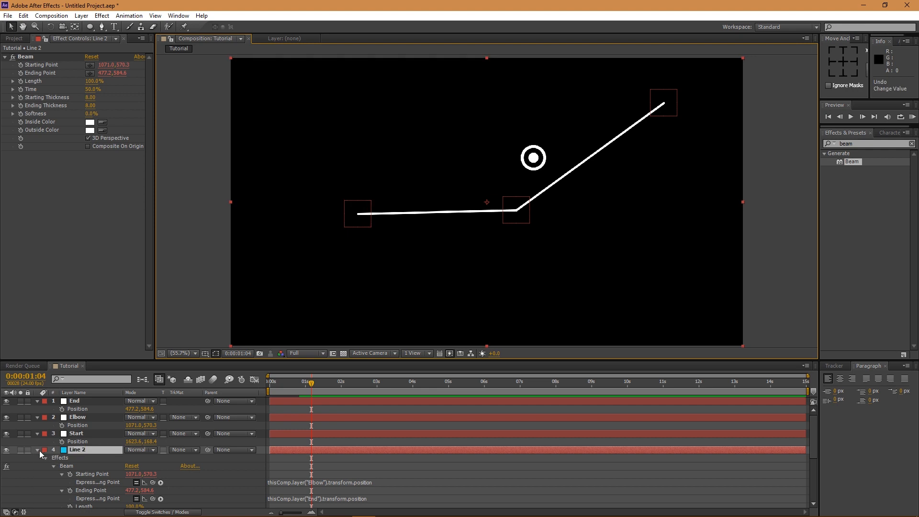
- Lock Line 2 and rename Shape Layer 1 to Circle
left_click(28, 449)
left_click(37, 449)
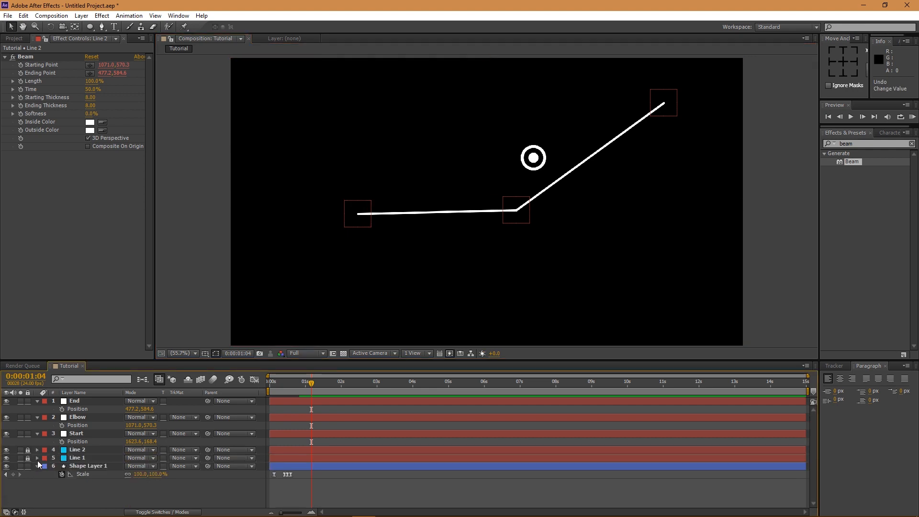
left_click(37, 466)
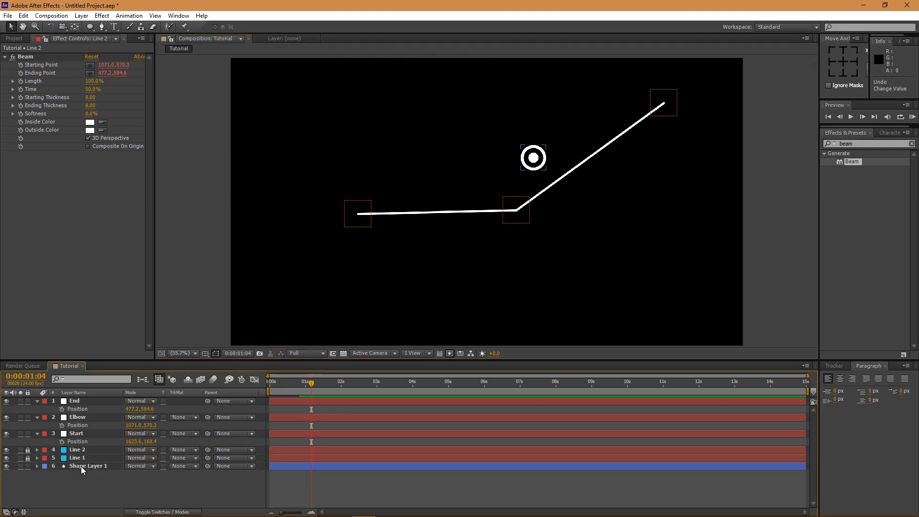
left_click(81, 466)
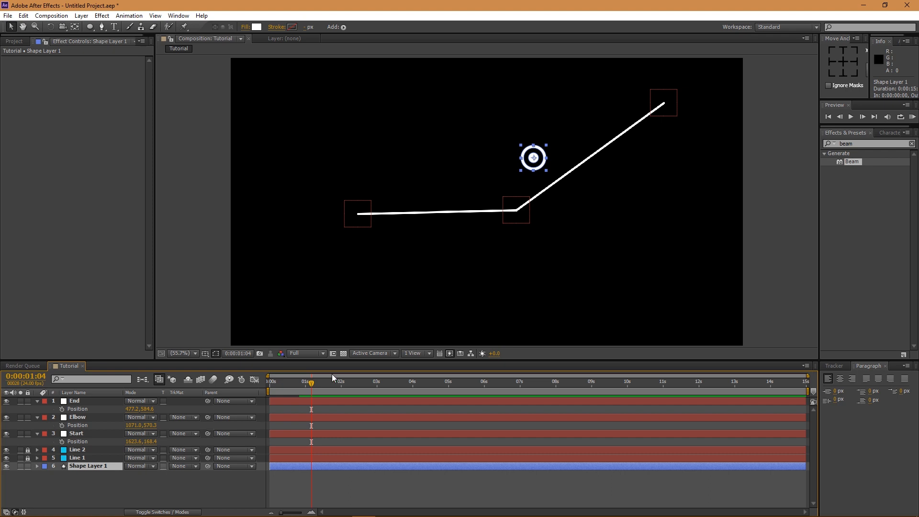
right_click(80, 467)
left_click(106, 459)
type("Cir")
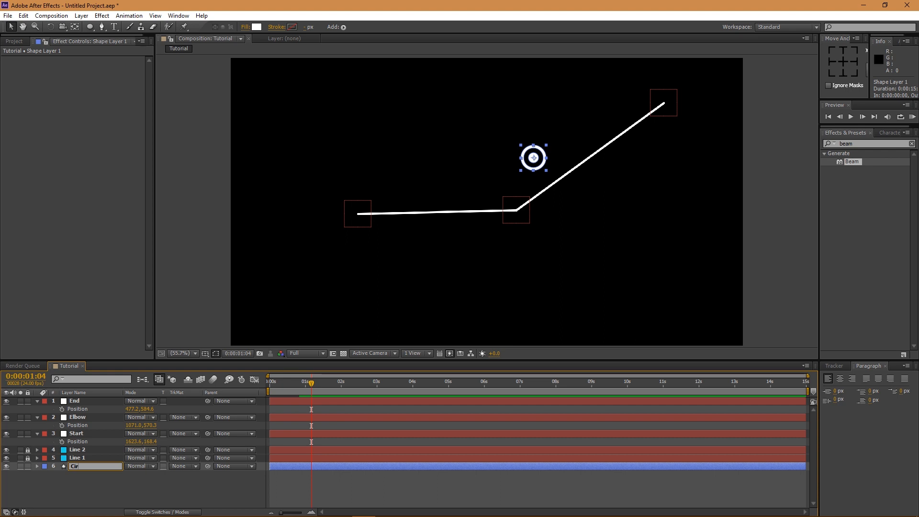
type("cle")
key("Return")
- Expression-link the Circle's Position to Start's Position, test by moving Start, then lock Circle
left_click_drag(542, 165, 674, 107)
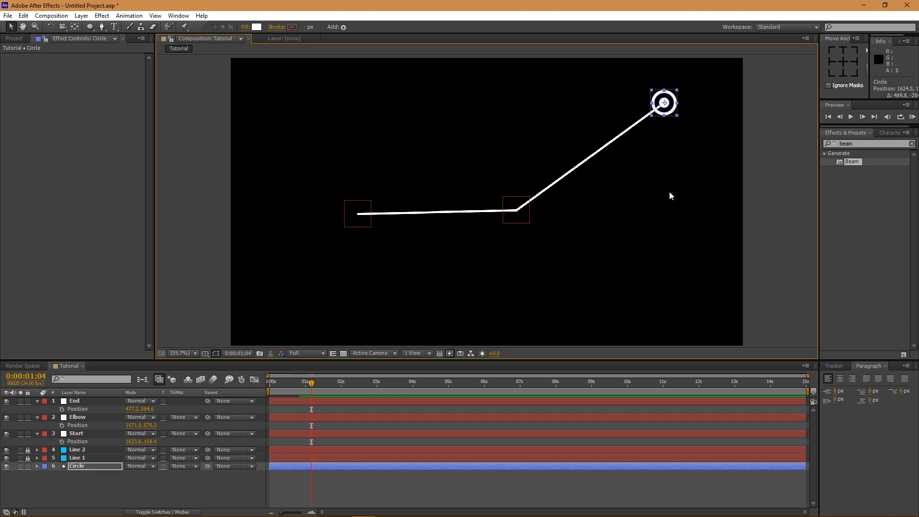
left_click(80, 466)
key("p")
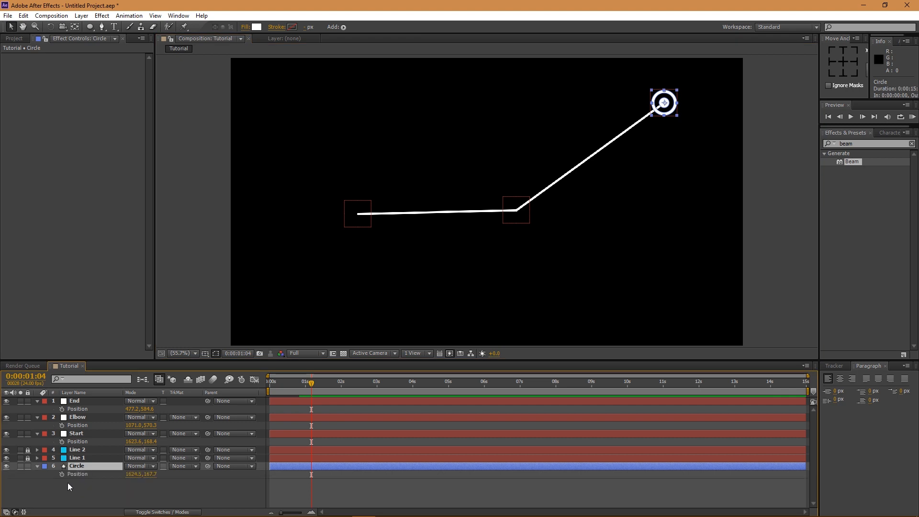
left_click(62, 474, "alt")
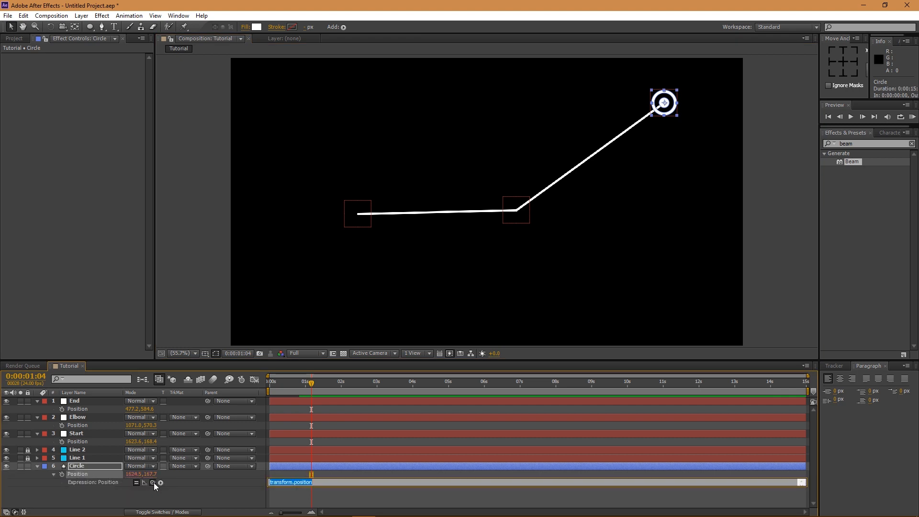
left_click_drag(153, 482, 99, 441)
left_click_drag(678, 101, 641, 103)
left_click(27, 466)
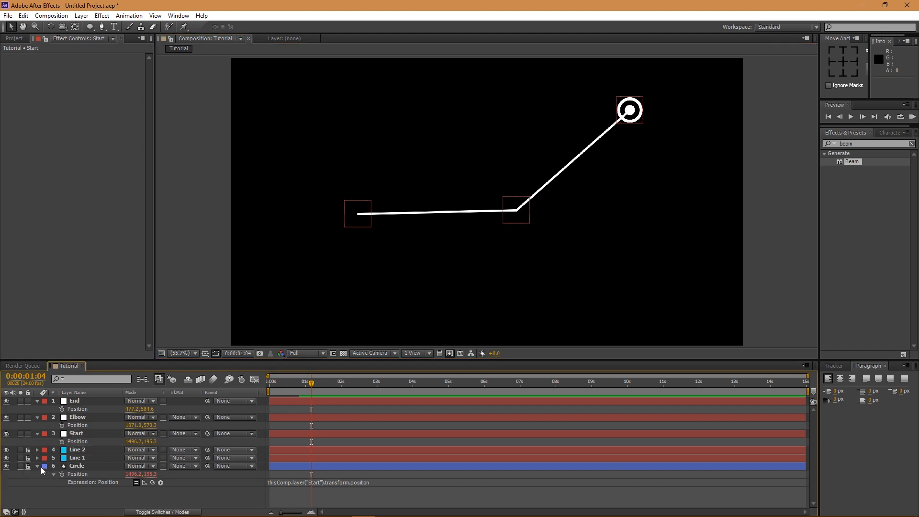
left_click(37, 466)
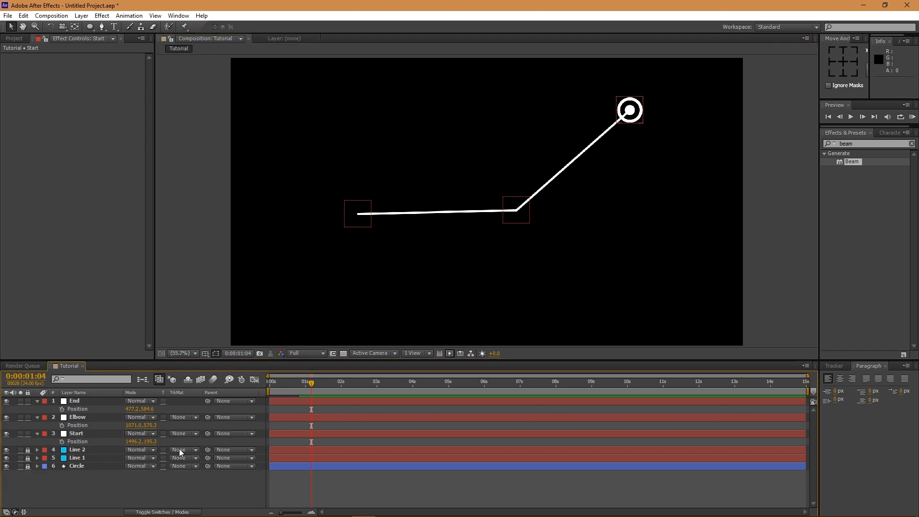
- Move Start to 1397.5, 295.8, Elbow to 778.6, 597.2, End to 380.3, 599.0, then select Line 2
left_click_drag(629, 111, 602, 138)
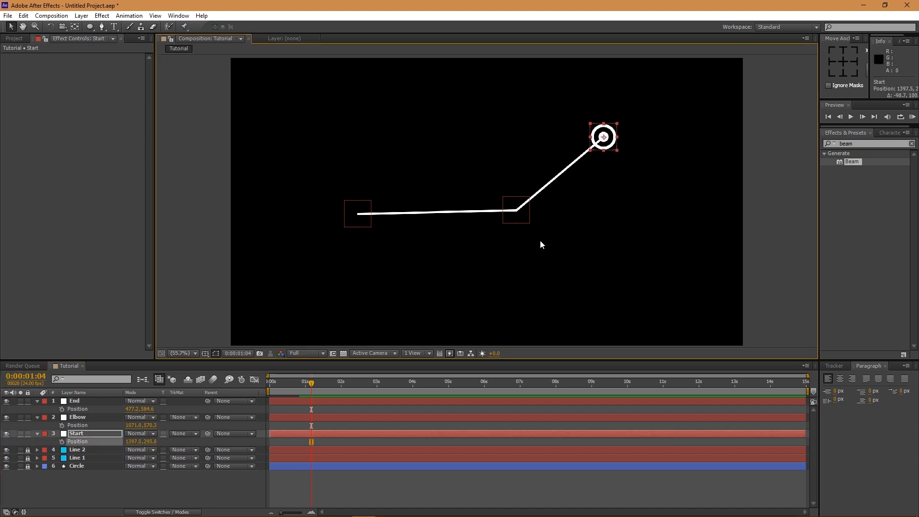
left_click_drag(519, 209, 540, 226)
left_click_drag(342, 211, 338, 212)
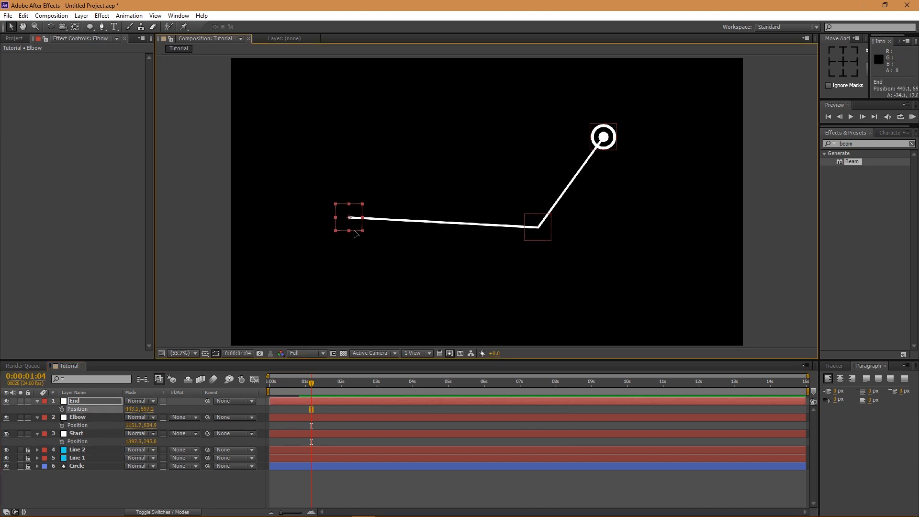
left_click_drag(538, 227, 443, 221)
left_click_drag(352, 214, 332, 218)
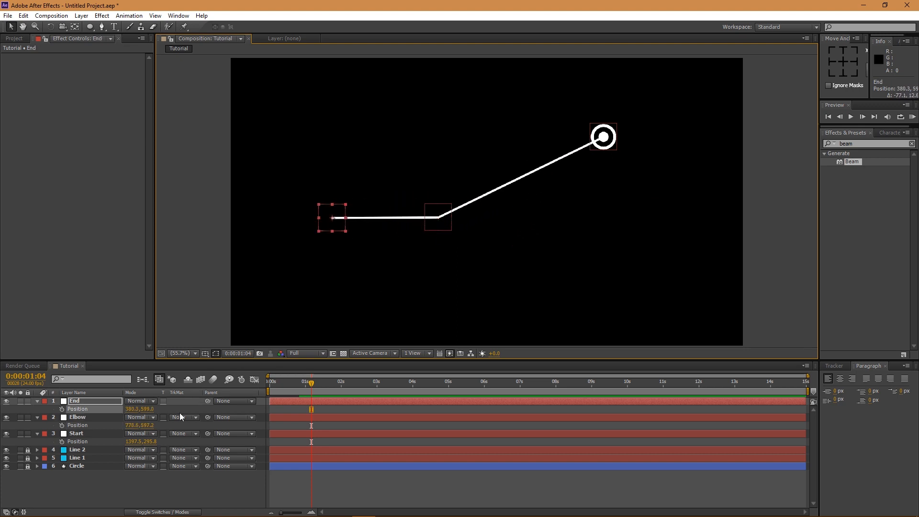
left_click(77, 402)
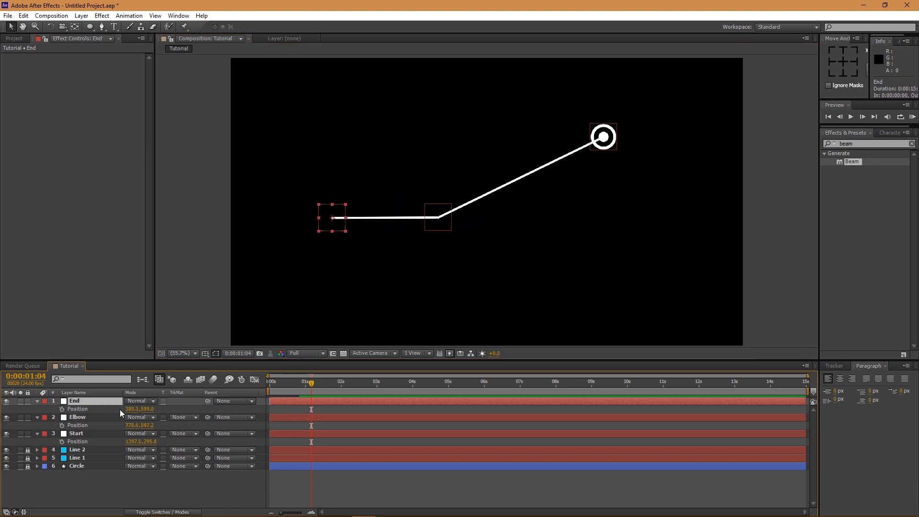
left_click(75, 451)
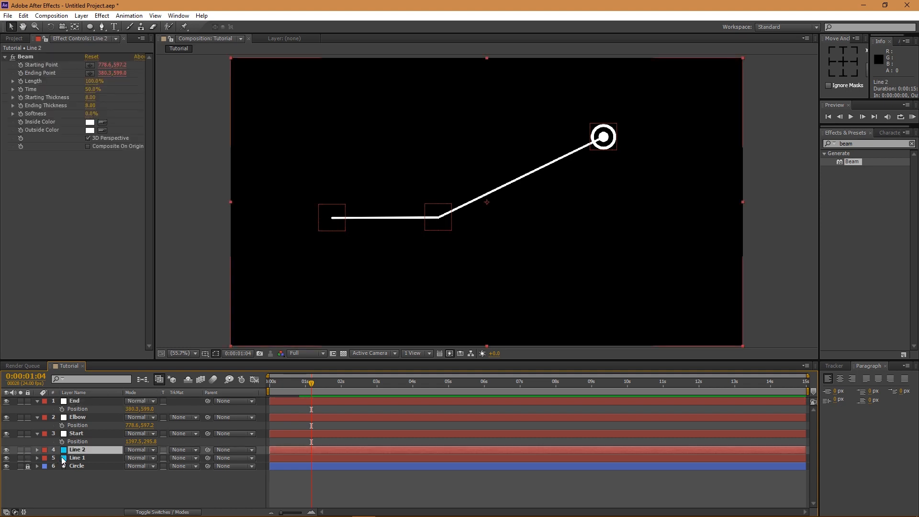
- Try Line 2's Beam Starting and Ending Thickness at 20, then undo back to 8
left_click(91, 98)
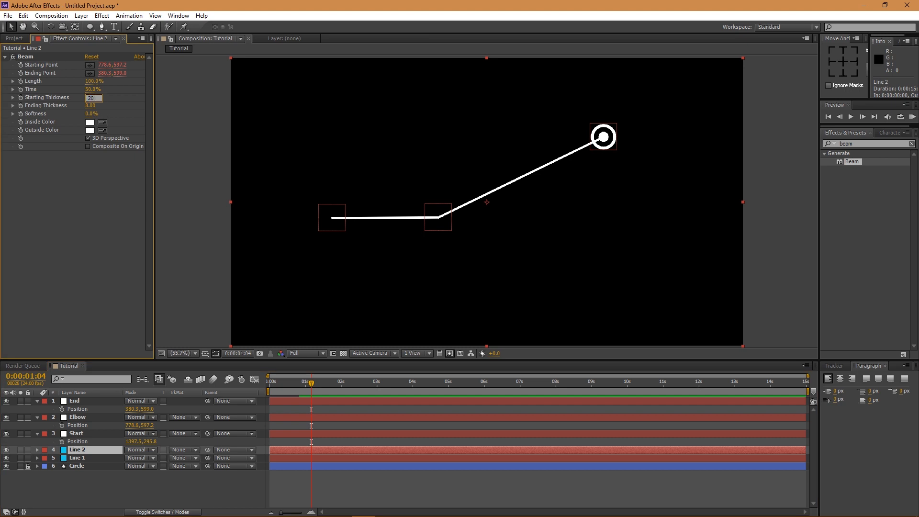
key("Return")
left_click(89, 106)
type("2")
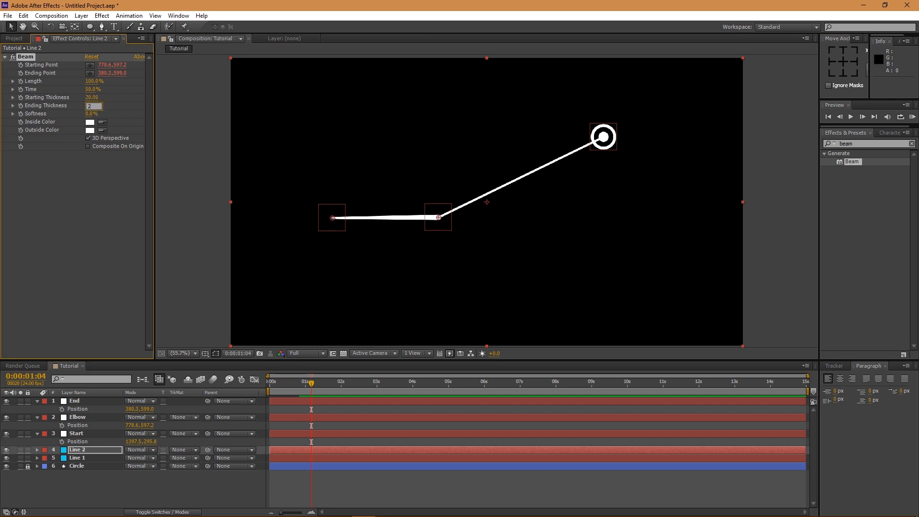
type("0")
key("Return")
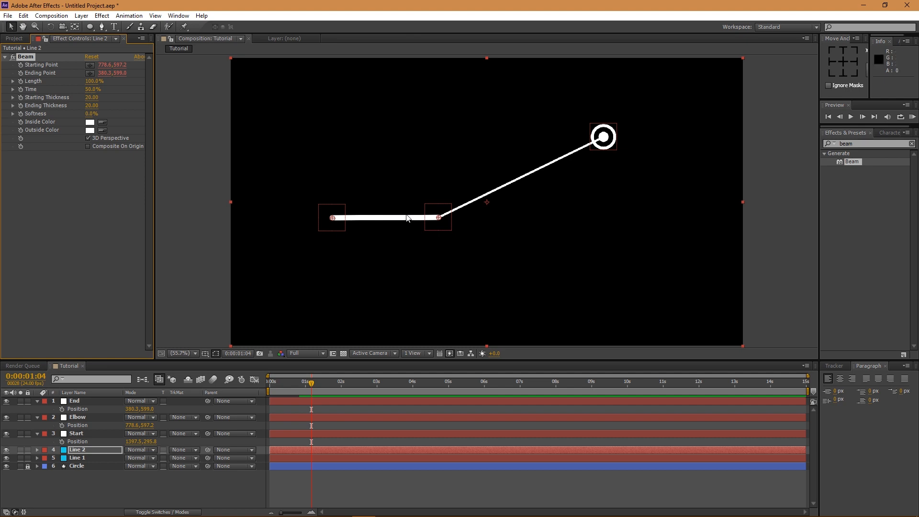
left_click_drag(339, 226, 341, 200)
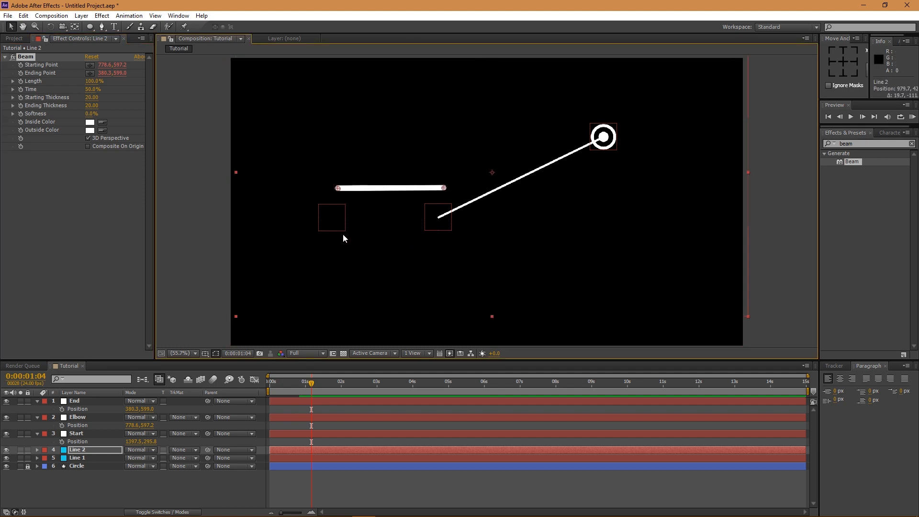
key("ctrl+z")
left_click(83, 450)
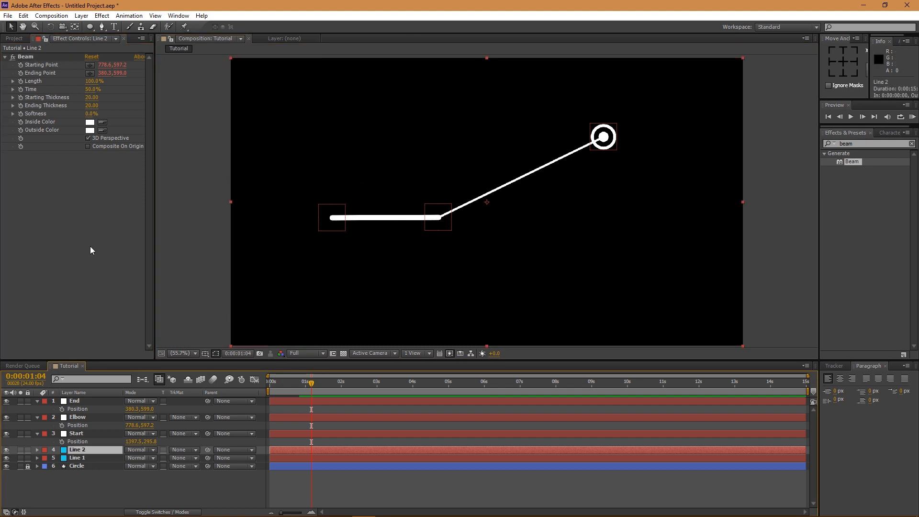
key("ctrl+z")
key("ctrl+z")
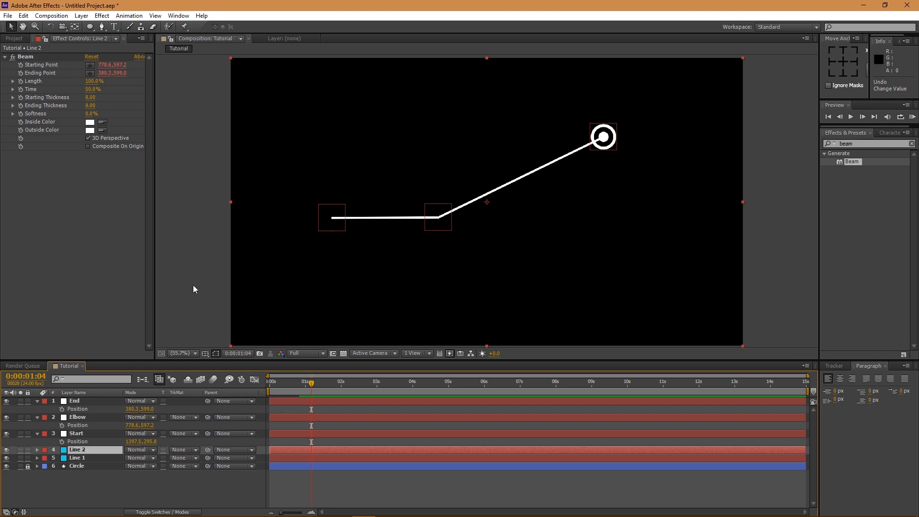
left_click(193, 285)
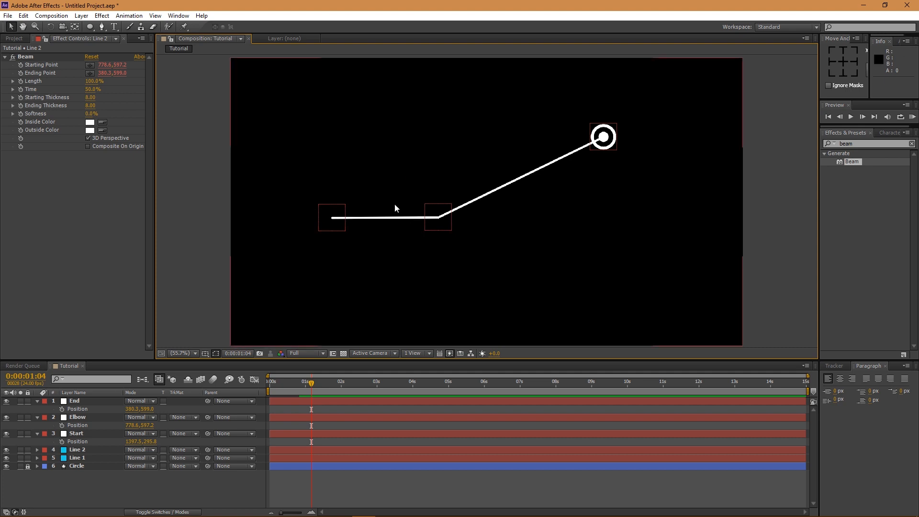
- Move the End null left to 301.4, 602.6 and create a new composition, Comp 1
left_click_drag(330, 212, 309, 213)
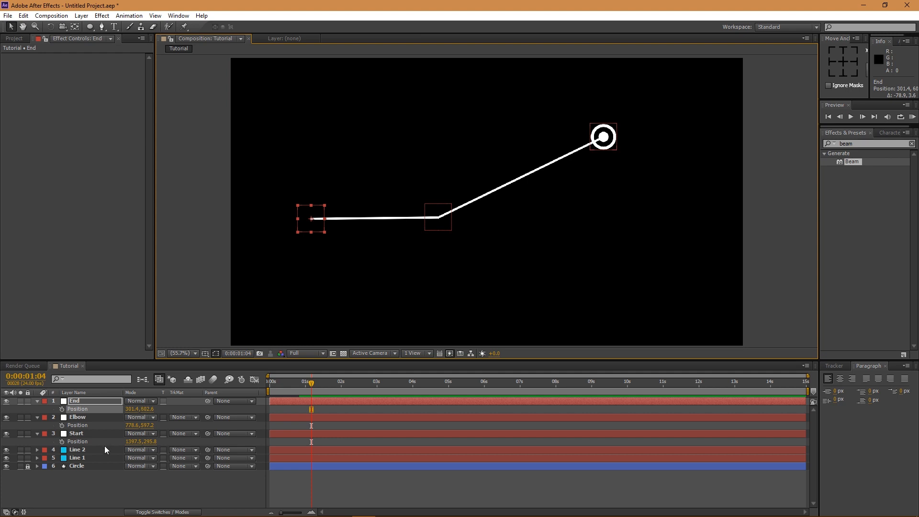
left_click(15, 38)
right_click(60, 229)
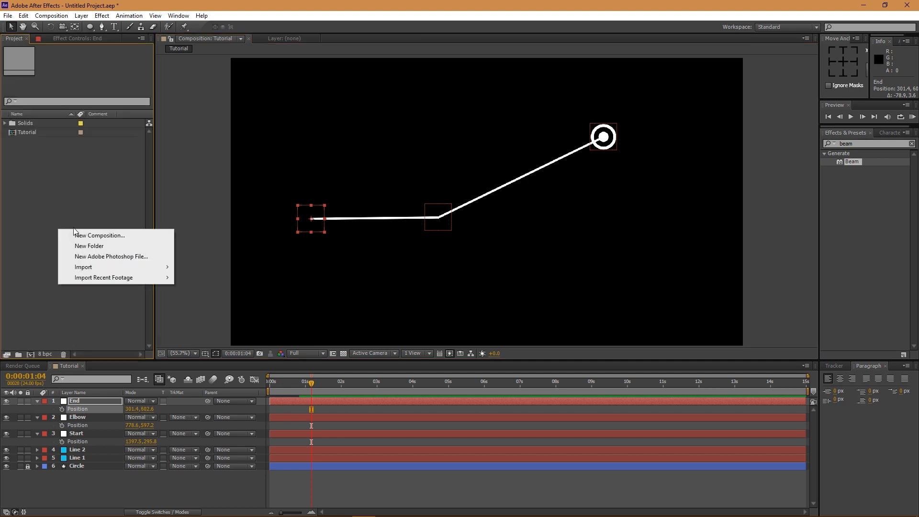
left_click(77, 235)
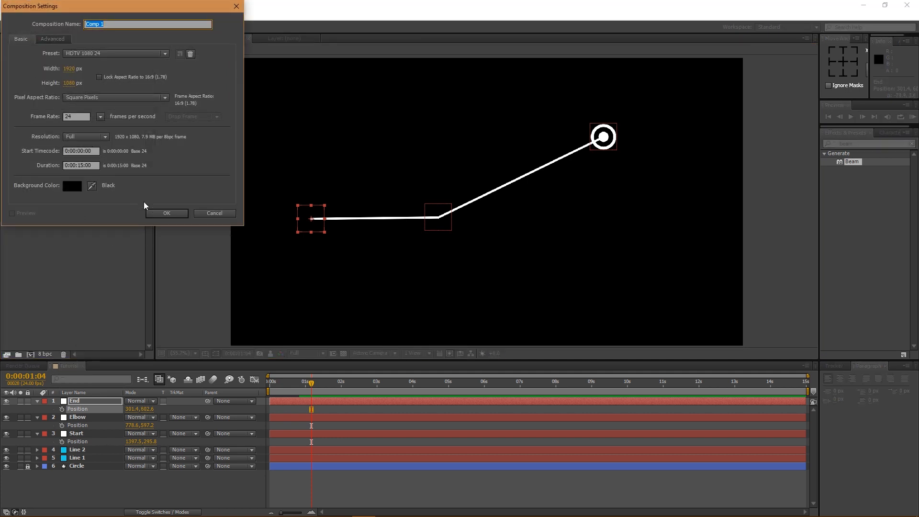
left_click(166, 213)
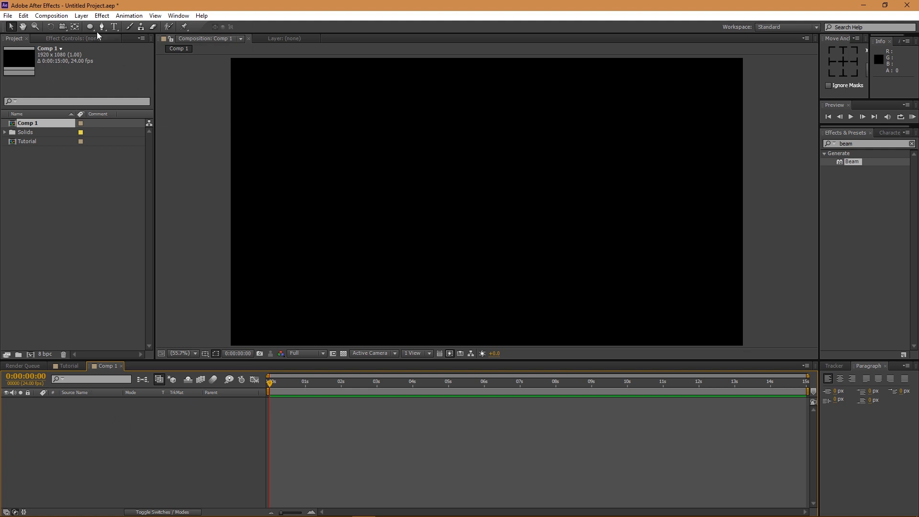
- Draw a white rectangle across Comp 1's centre and move its anchor to the left-edge midpoint
left_click_drag(89, 26, 111, 27)
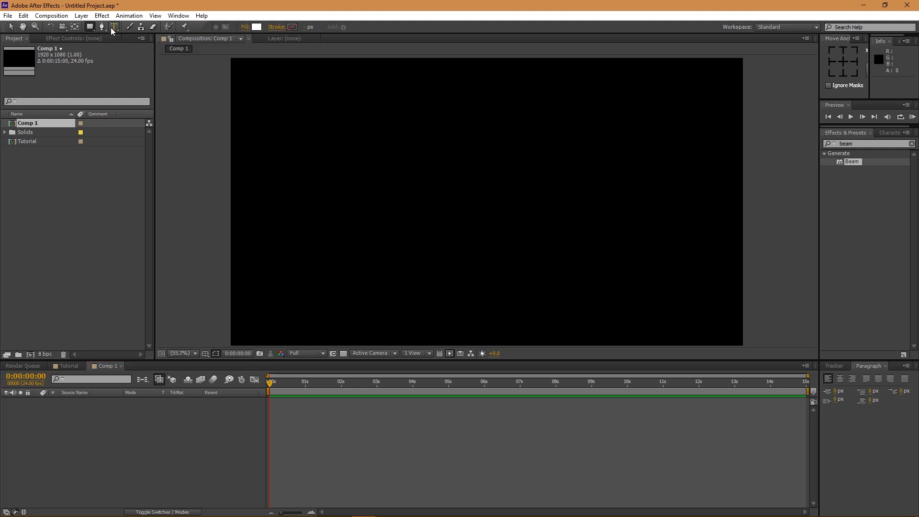
mouse_move(360, 191)
left_mouse_down()
mouse_move(473, 250)
mouse_move(617, 269)
mouse_move(638, 261)
left_mouse_up()
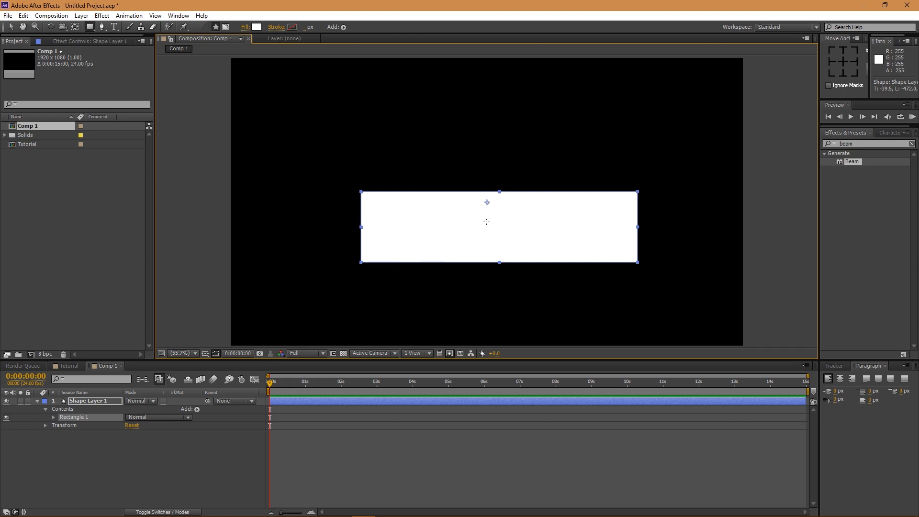
left_click(75, 26)
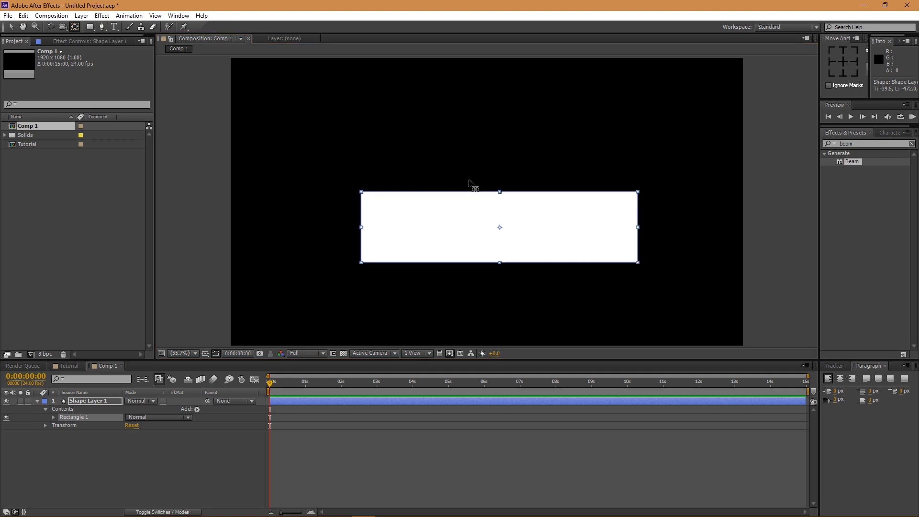
left_click_drag(500, 228, 363, 229)
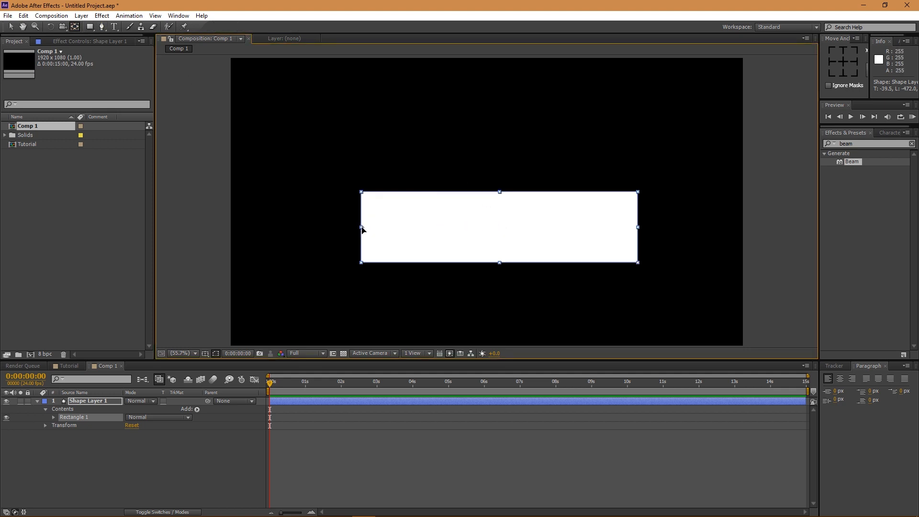
key("v")
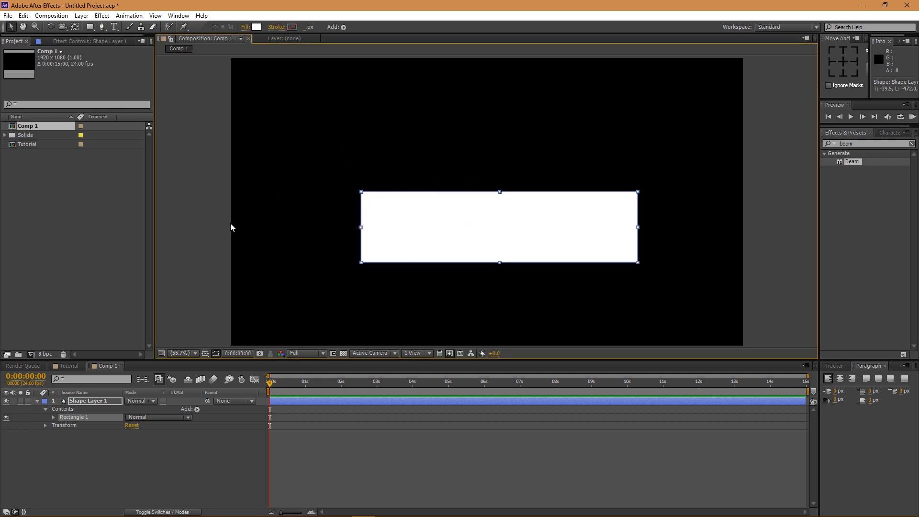
left_click(213, 463)
- Draw a second, slightly larger rectangle around the first and set its Fill to None
left_click(90, 26)
left_click_drag(356, 186, 645, 269)
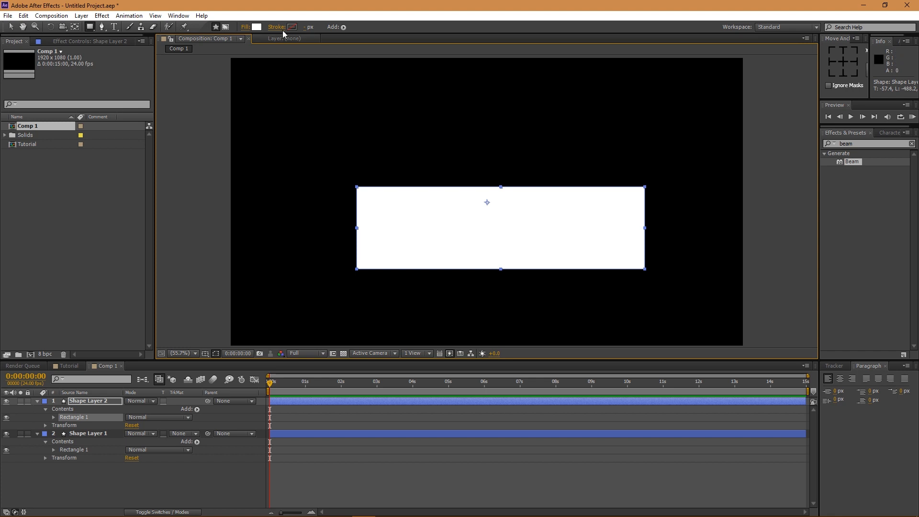
left_click(244, 29)
left_click(14, 25)
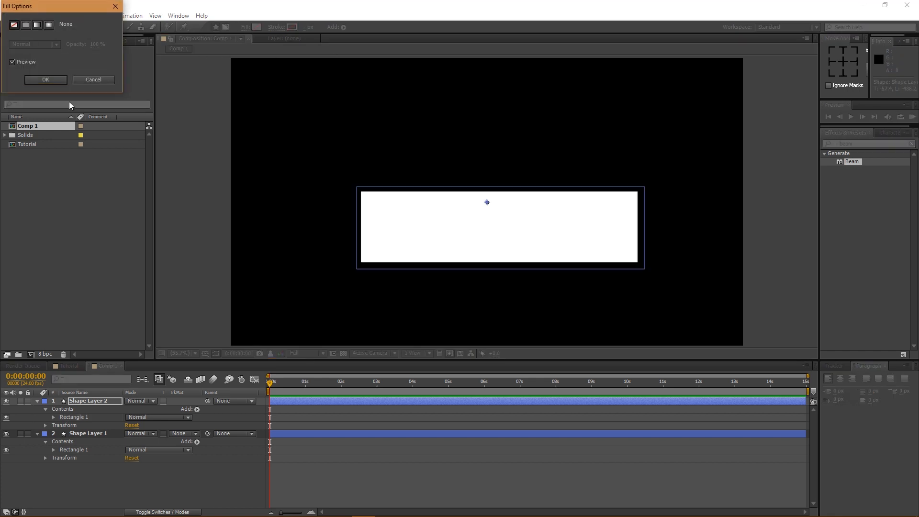
left_click(46, 80)
- Give the larger rectangle a solid white 10 px stroke
left_click(278, 27)
left_click(17, 27)
left_click(25, 26)
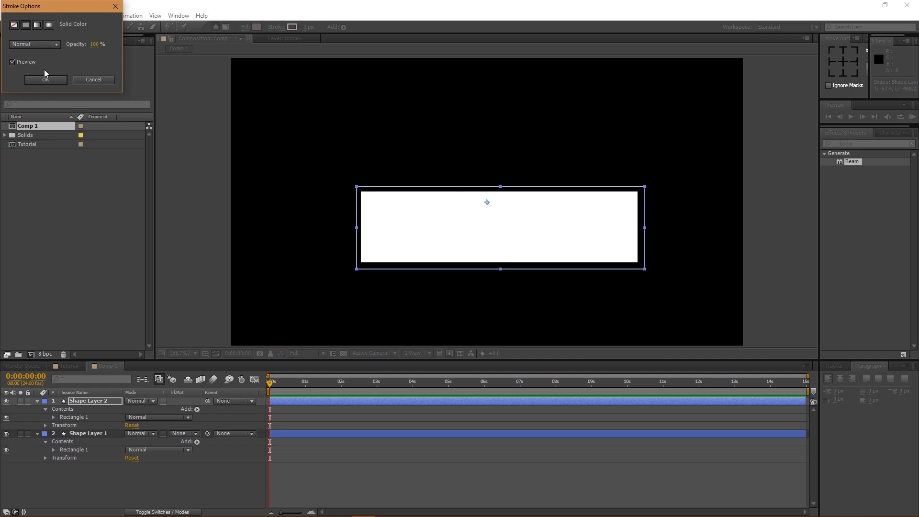
left_click(46, 79)
left_click(305, 27)
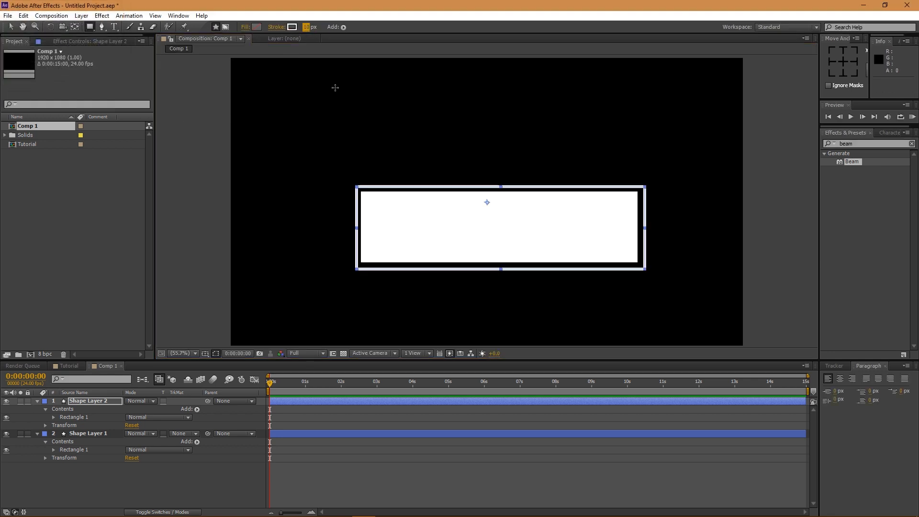
left_click(96, 403)
key("v")
left_click(96, 434)
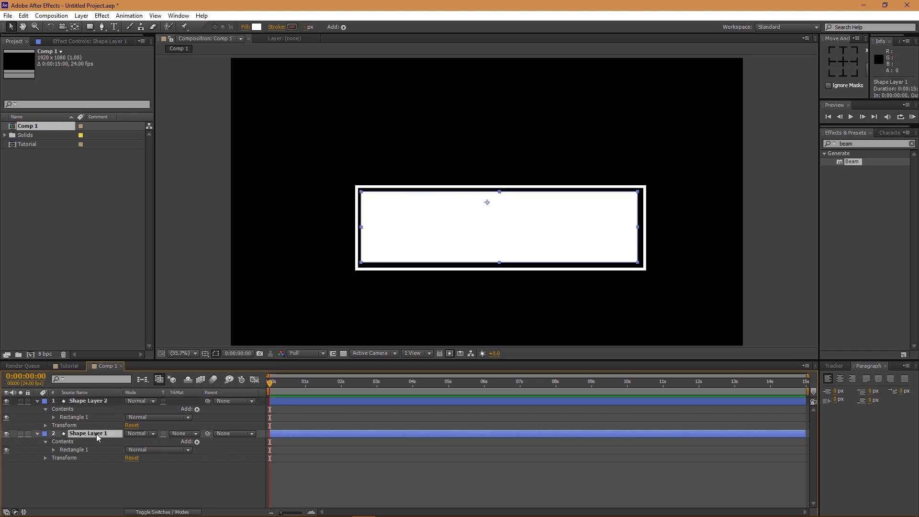
- Move the outline layer's anchor point to the rectangle's left edge with Pan Behind
left_click(75, 26)
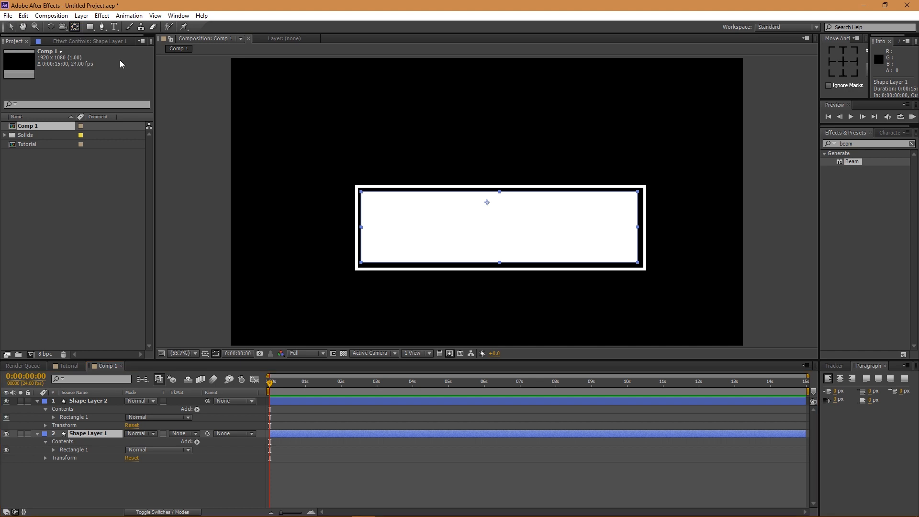
left_click_drag(484, 206, 360, 232)
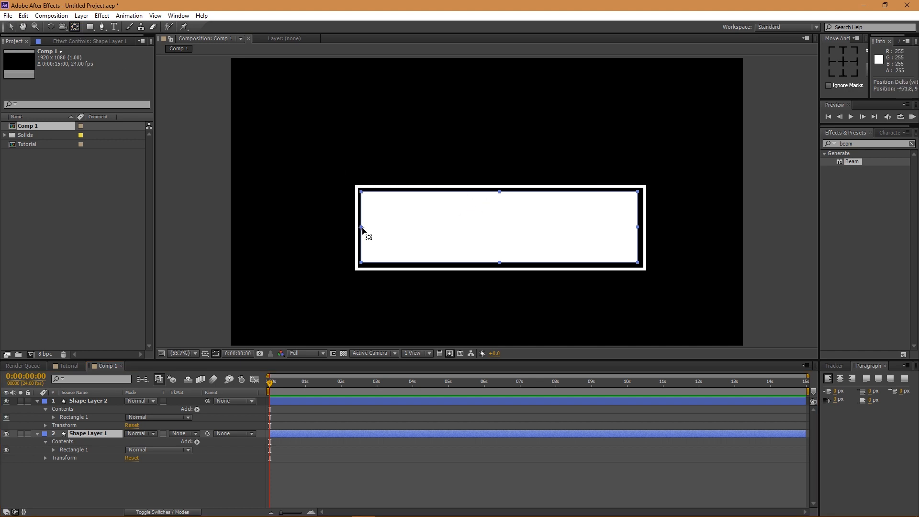
key("v")
- Show Shape Layer 2 again and select its Rectangle 1 > Rectangle Path 1 to reveal Size, Position and Roundness
left_click(105, 432)
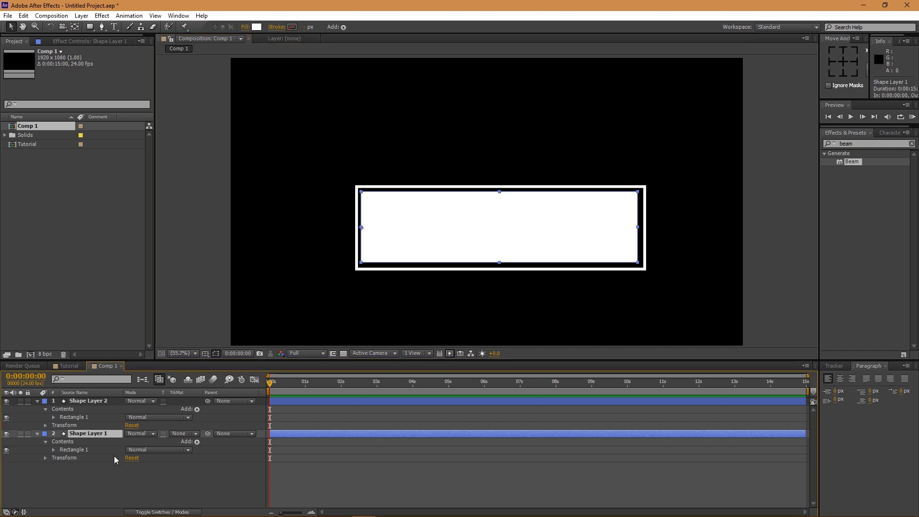
left_click(89, 400)
left_click(7, 400)
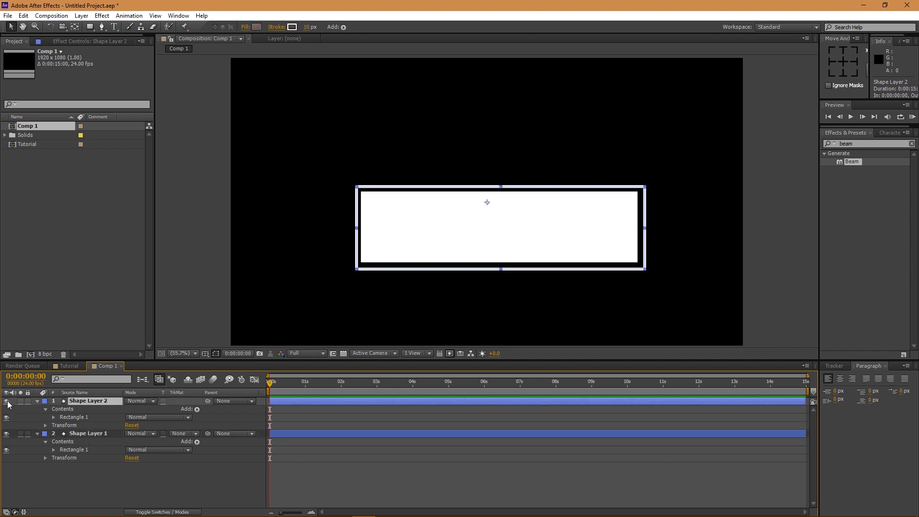
left_click(53, 417)
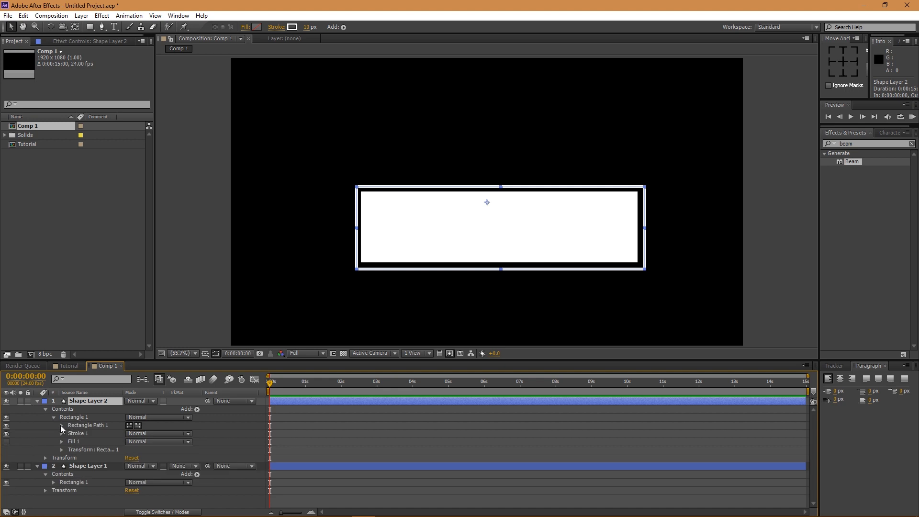
left_click(61, 425)
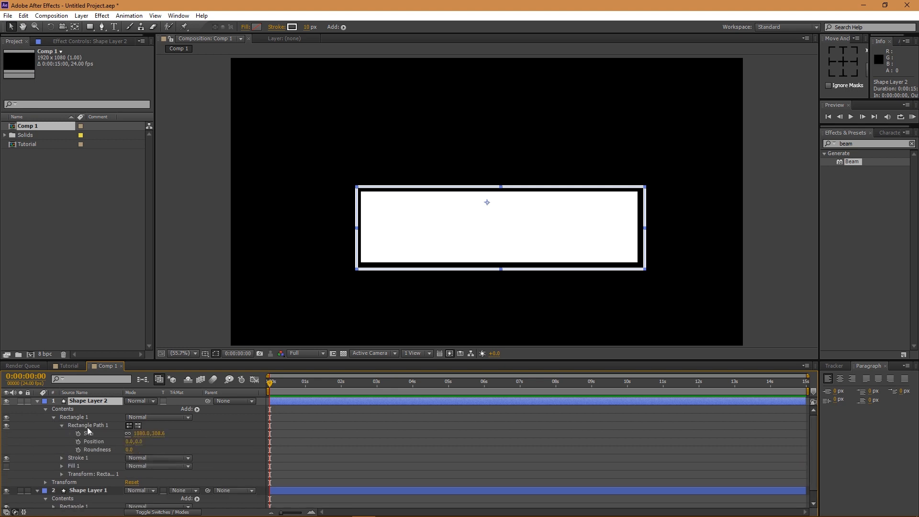
left_click(87, 426)
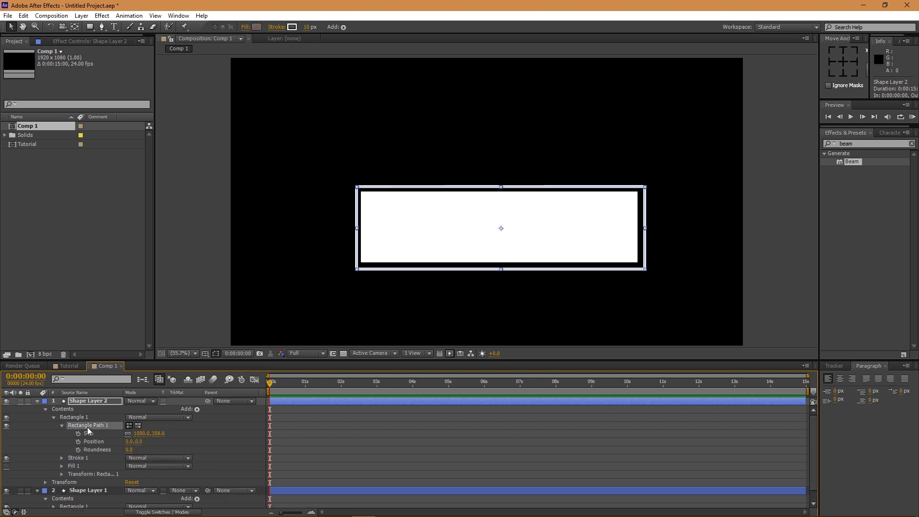
left_click(196, 409)
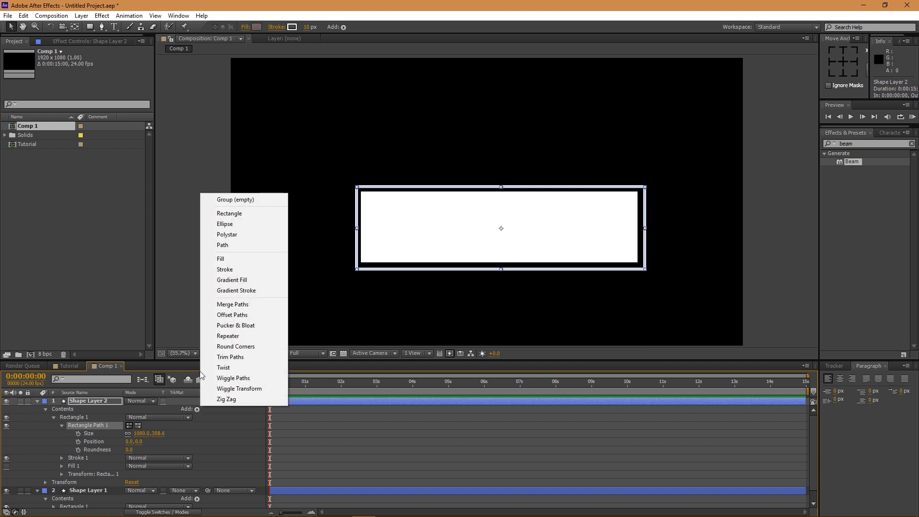
- Add Trim Paths to Shape Layer 2's rectangle, undoing an accidental Offset Paths
left_click(234, 316)
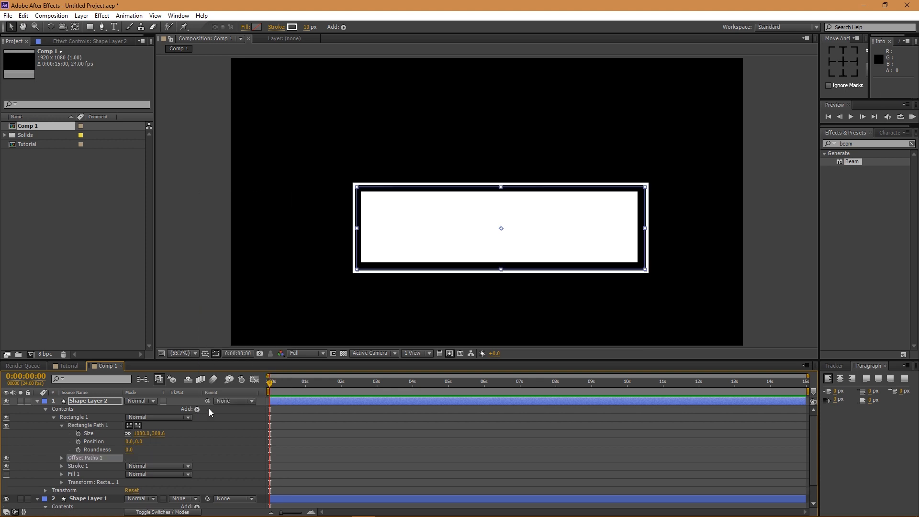
key("ctrl+z")
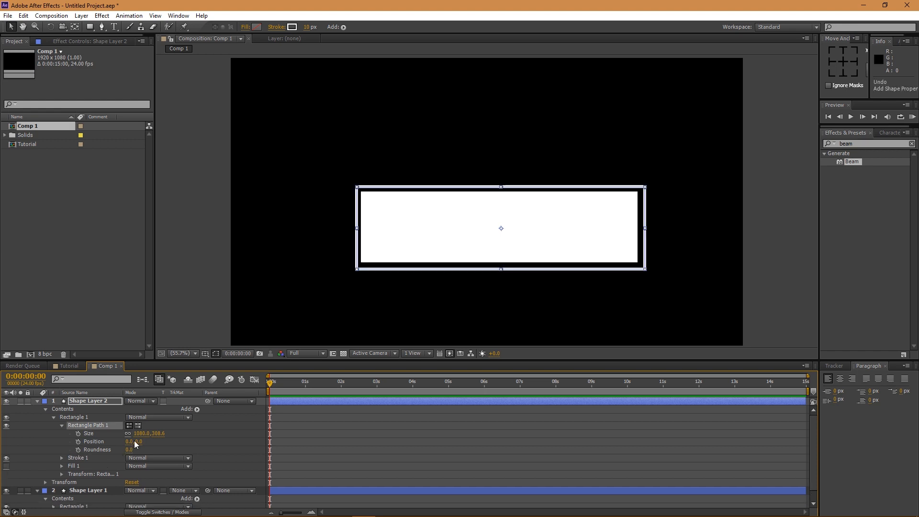
left_click(196, 409)
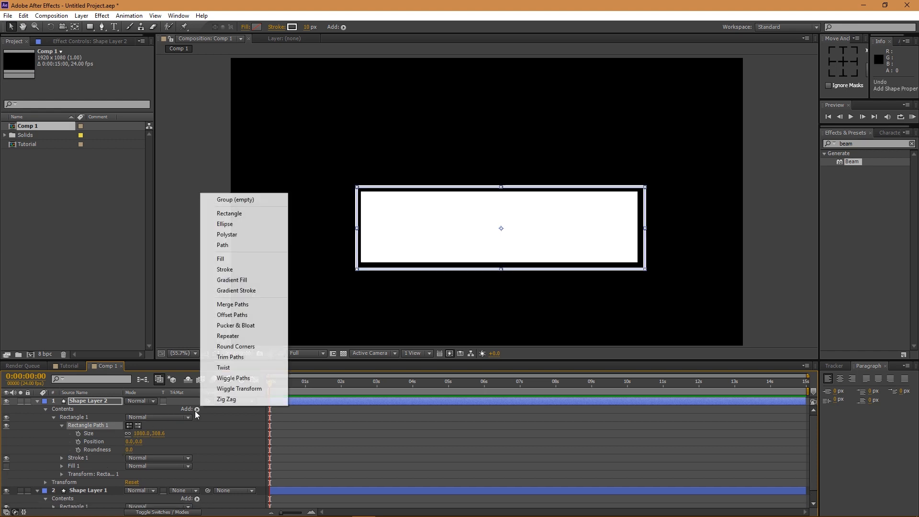
left_click(230, 356)
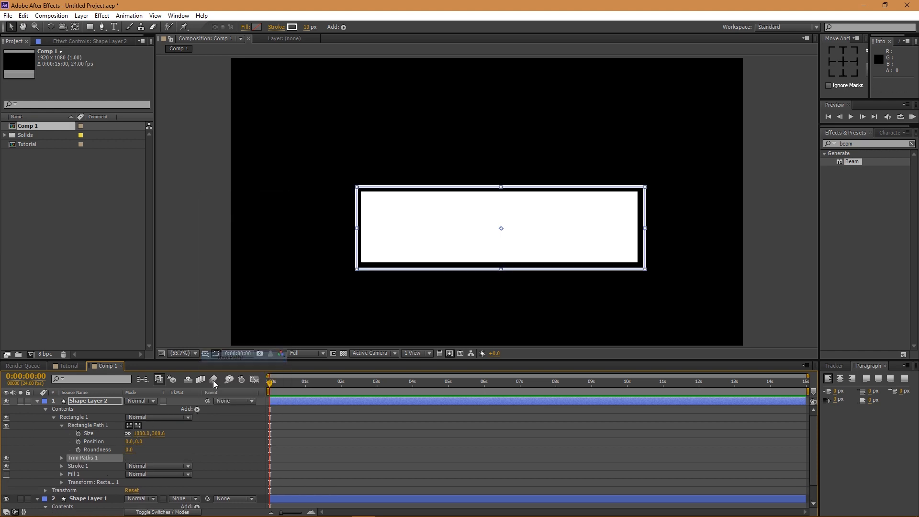
- Set Trim Paths Start and End keyframes at 0:00:00:00
left_click(62, 459)
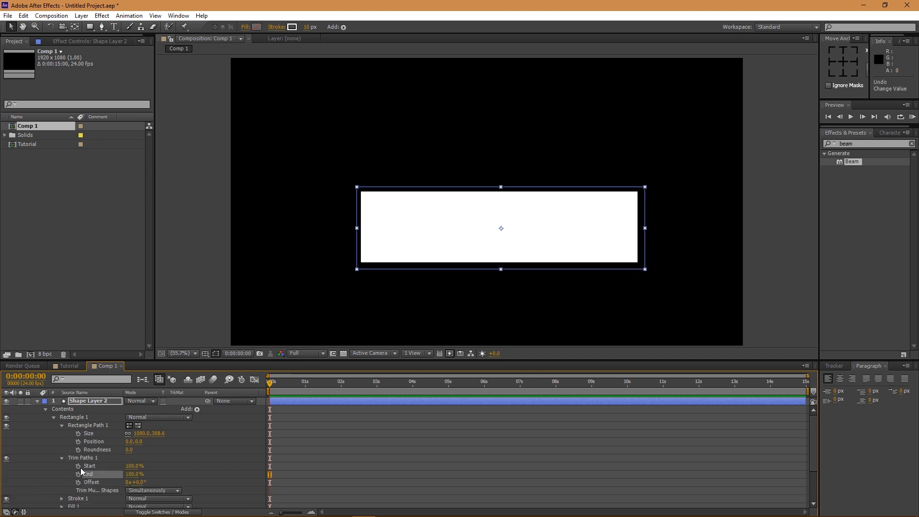
left_click(77, 466)
left_click(78, 474)
left_click(289, 382)
- Bring End to 0% at 13 frames and place the Start keyframe a few frames later
mouse_move(134, 474)
left_mouse_down()
mouse_move(82, 474)
mouse_move(97, 465)
mouse_move(79, 465)
left_mouse_up()
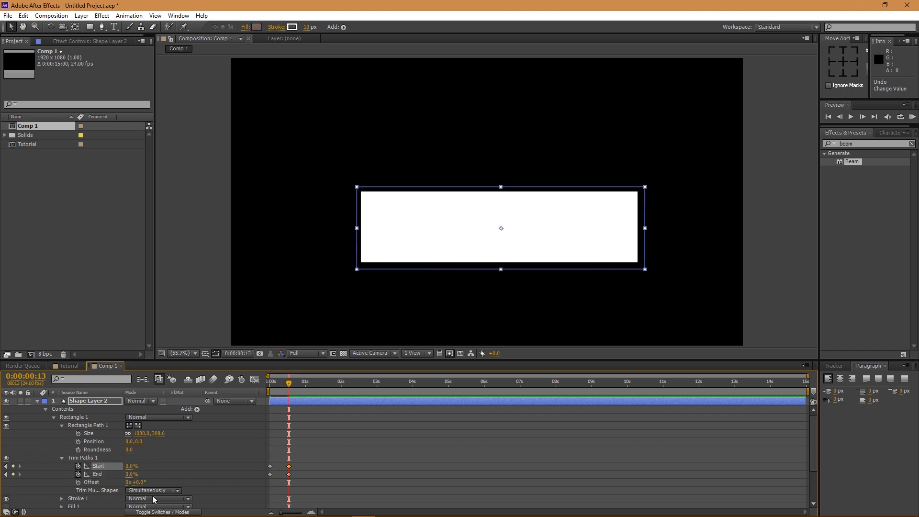
left_click_drag(288, 466, 298, 470)
left_click_drag(289, 383, 289, 383)
left_click_drag(298, 467, 301, 468)
- Preview the trim animation and select all four Trim Paths keyframes
left_click_drag(288, 382, 288, 381)
key("space")
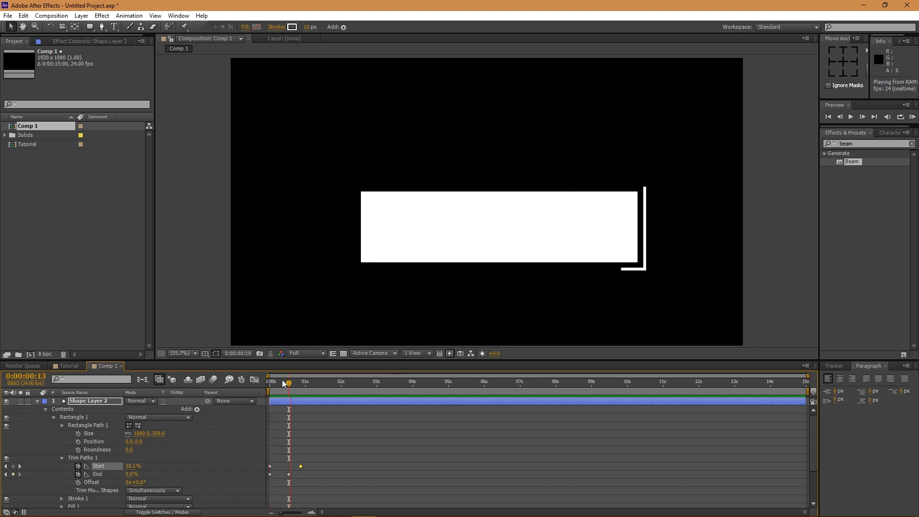
left_click_drag(339, 449, 249, 483)
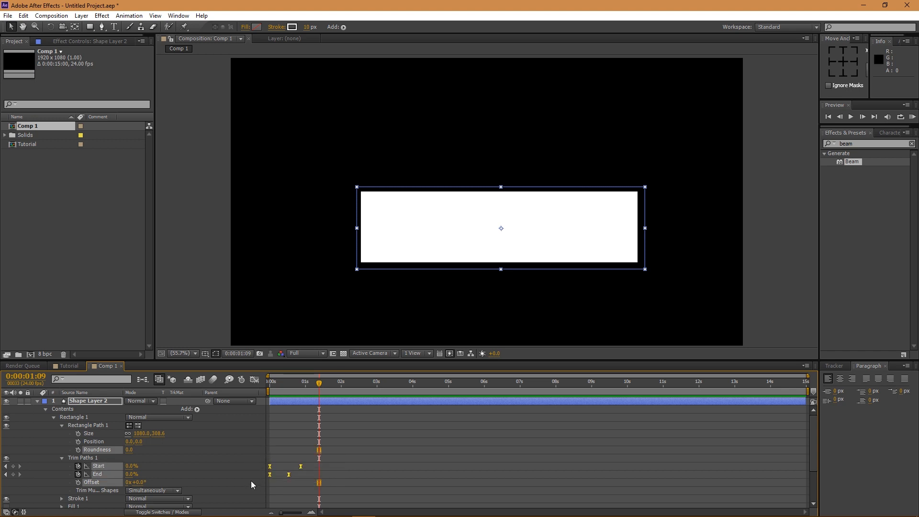
- In the Graph Editor, ease Start's speed curve to about 64% influence for a sharp peak
left_click(255, 379)
mouse_move(289, 405)
scroll(277, 423, "up", 5)
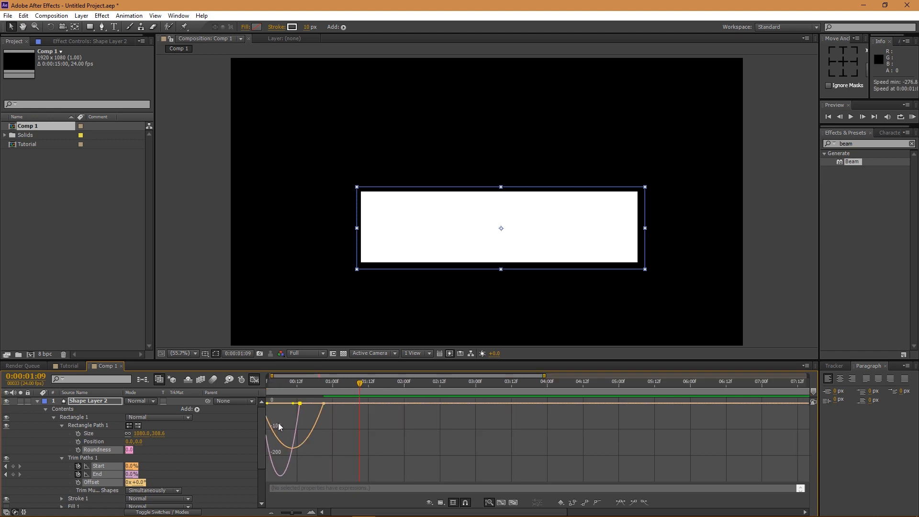
left_click_drag(306, 376, 283, 377)
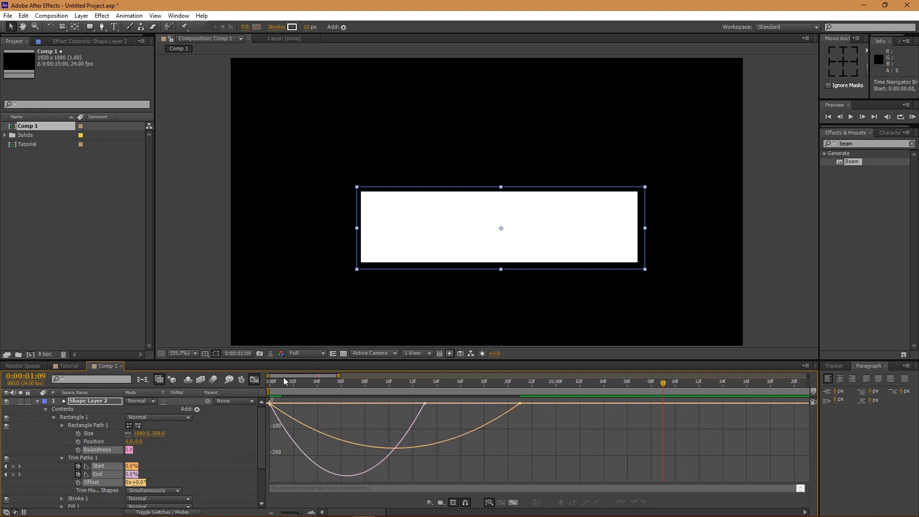
left_click(281, 411)
left_click_drag(290, 408, 325, 406)
left_click_drag(399, 407, 325, 412)
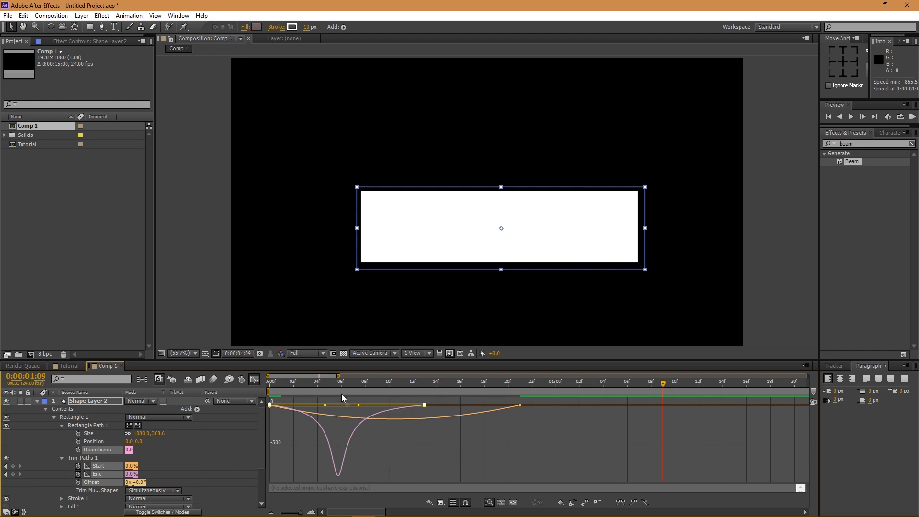
- Preview the eased outline animation from the start of the comp
left_click(269, 388)
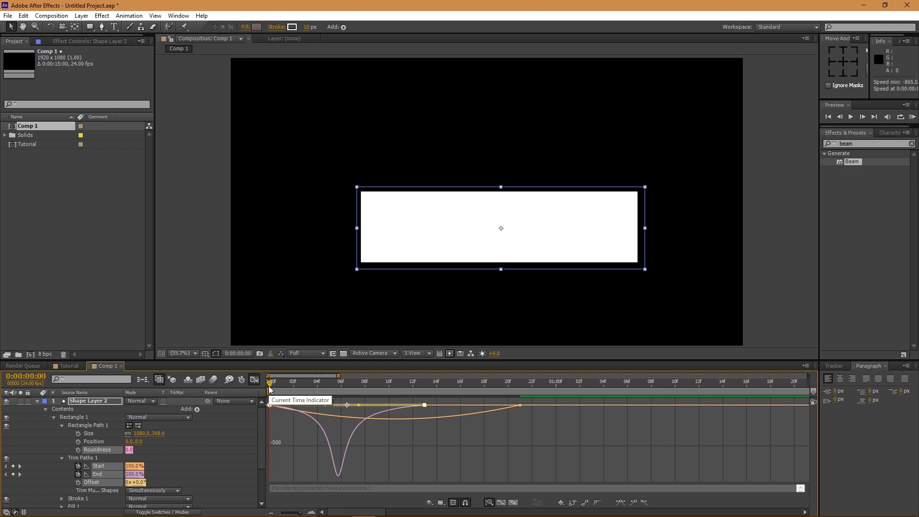
key("space")
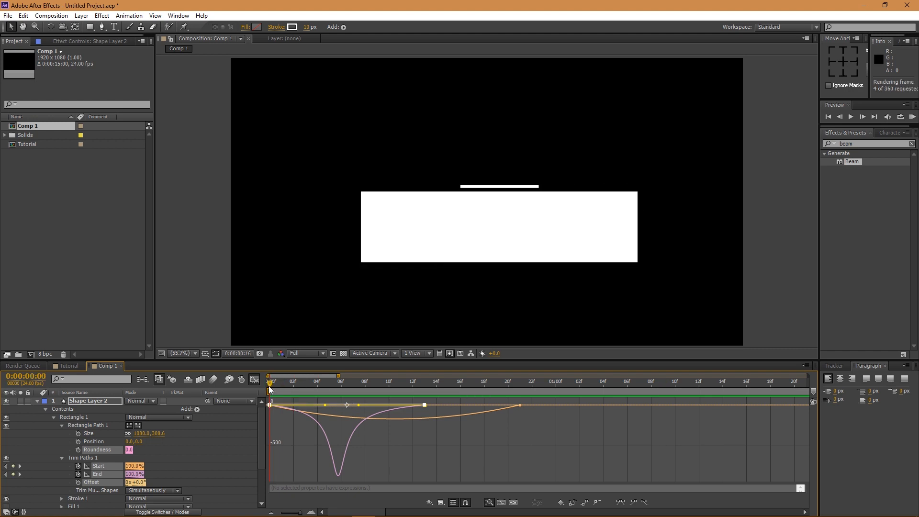
left_click_drag(337, 376, 405, 374)
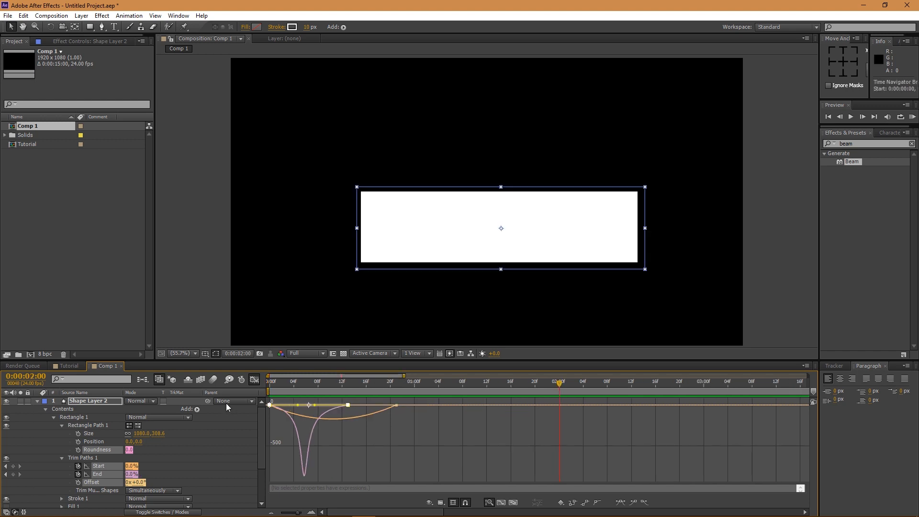
- Leave the Graph Editor, collapse Shape Layer 2, and duplicate it as Shape Layer 3
left_click(255, 379)
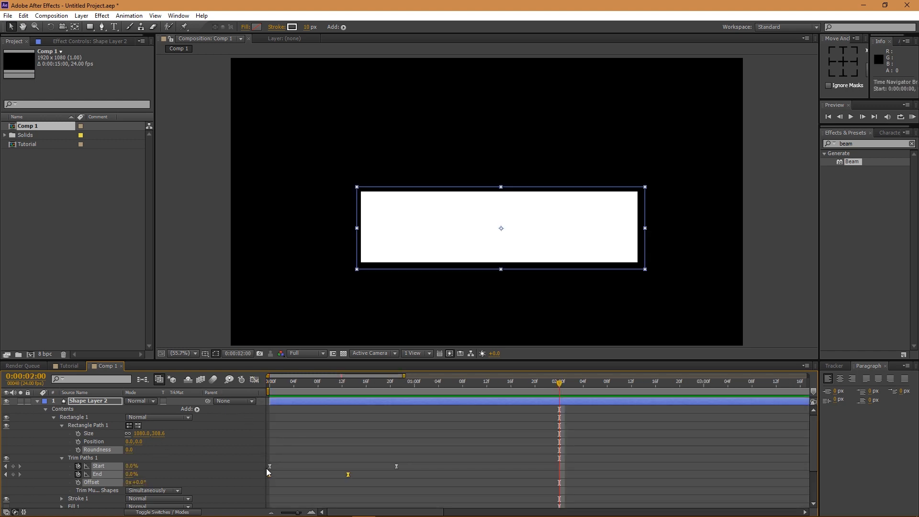
left_click(36, 401)
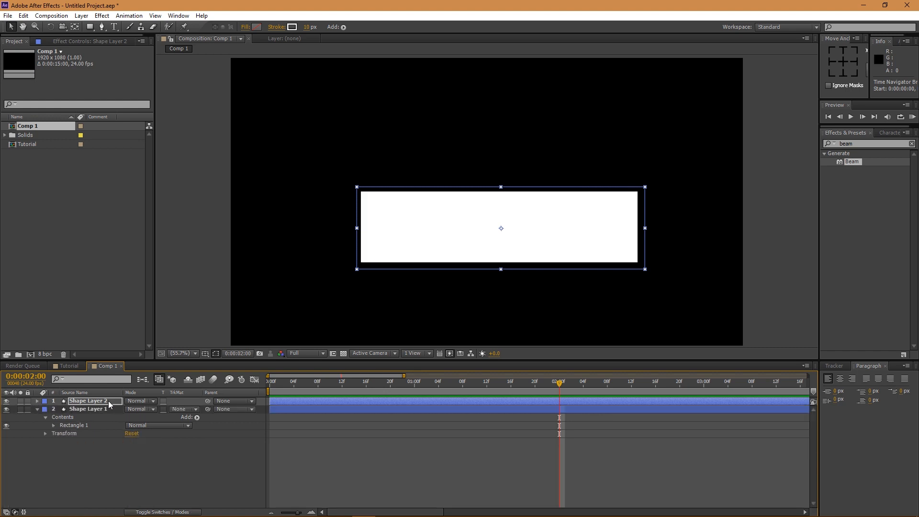
key("ctrl+d")
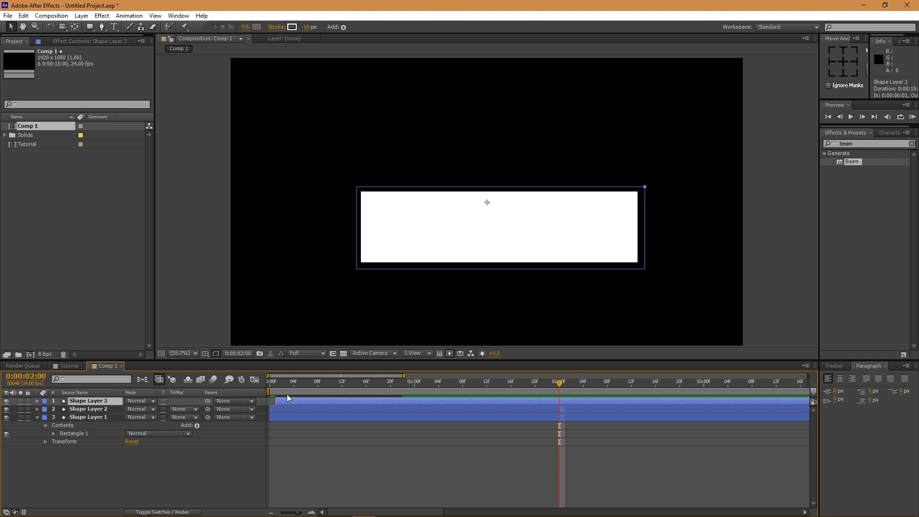
- Preview the outlines, then shift Shape Layer 3 to start one frame later
key("KP_0")
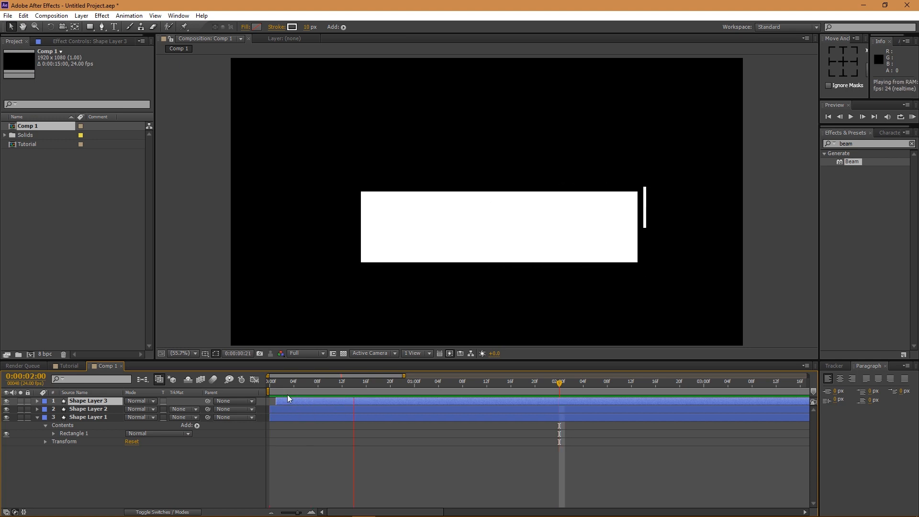
key("space")
left_click_drag(282, 401, 288, 400)
left_click(290, 386)
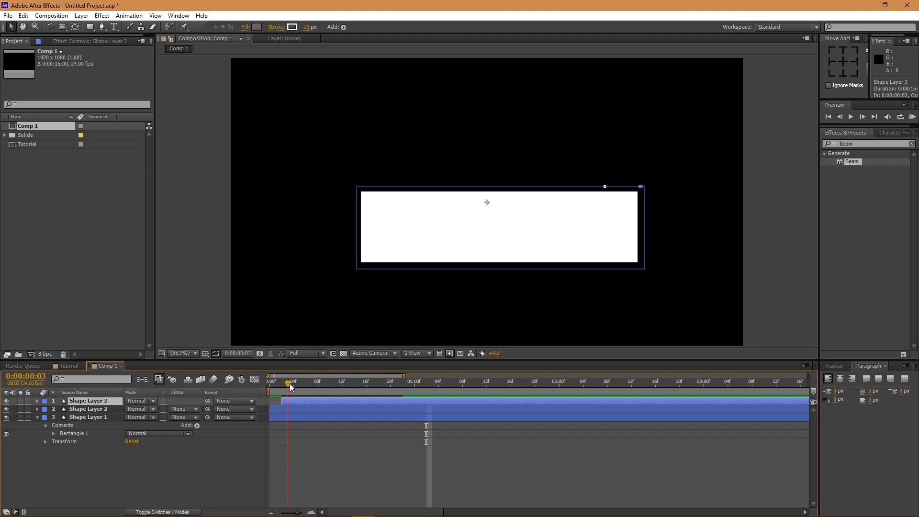
- Set Shape Layer 3's stroke width to 3 px and preview the result
left_click(309, 27)
type("3")
key("Return")
type("0")
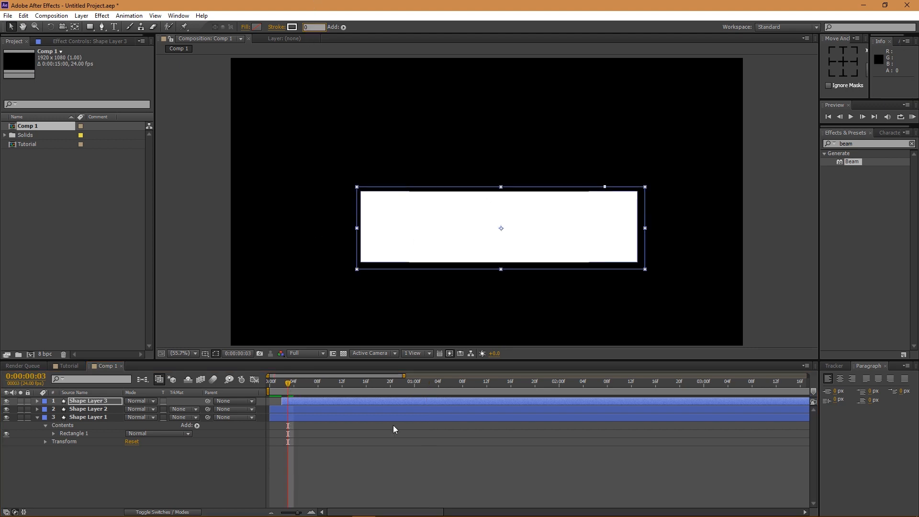
type("3")
key("Return")
left_click(406, 474)
key("KP_0")
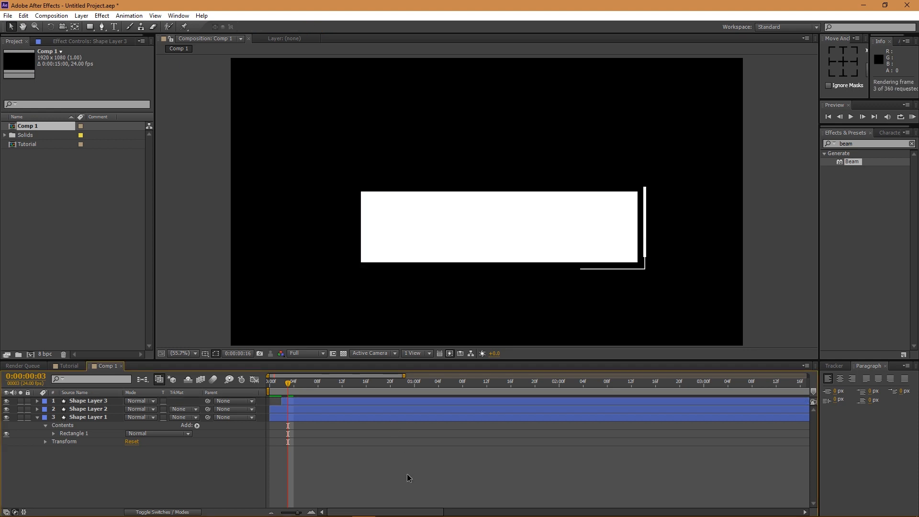
key("space")
- Delay Shape Layer 3 further to start at frame 7 and preview the staggered strokes
mouse_move(307, 403)
left_mouse_down()
mouse_move(315, 402)
mouse_move(301, 384)
mouse_move(288, 386)
mouse_move(321, 383)
mouse_move(317, 400)
mouse_move(348, 384)
left_mouse_up()
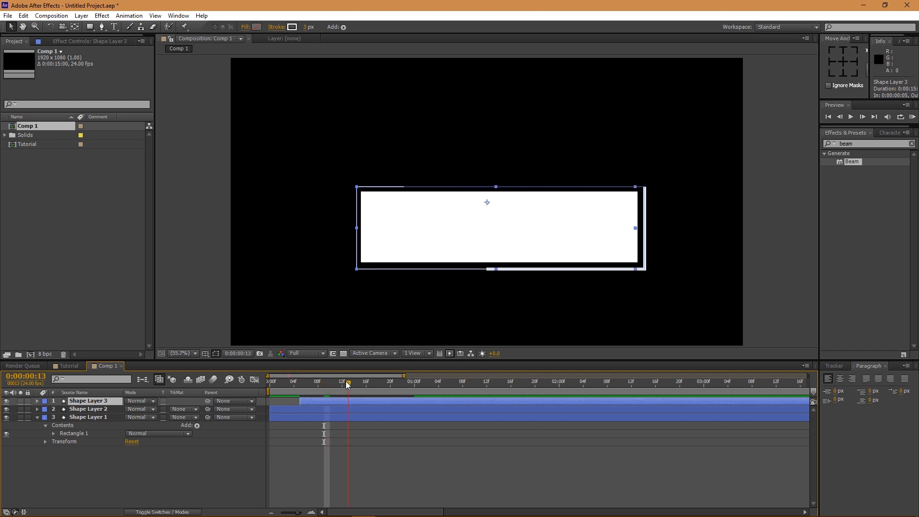
mouse_move(320, 400)
left_mouse_down()
mouse_move(333, 399)
mouse_move(307, 386)
mouse_move(348, 384)
left_mouse_up()
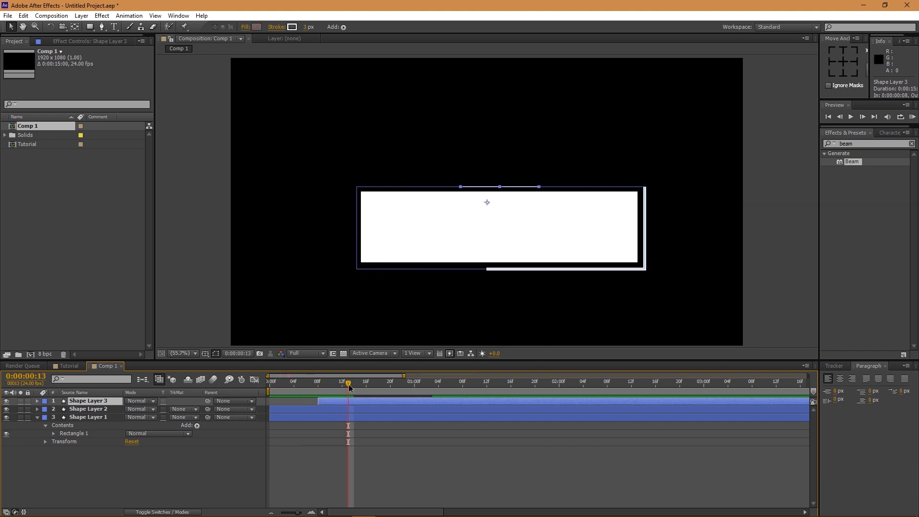
key("KP_0")
key("space")
key("semicolon")
left_click(332, 476)
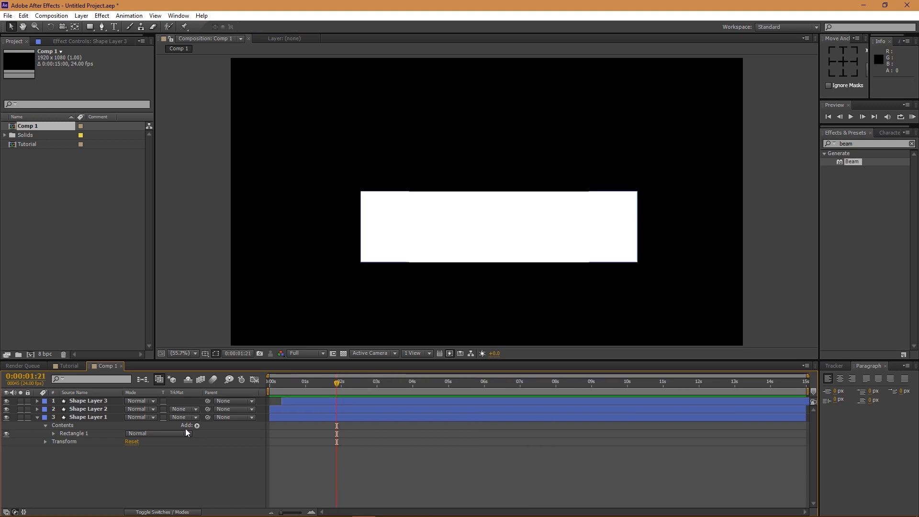
- Rename Shape Layer 1 to 'base'
left_click(36, 416)
left_click(87, 420)
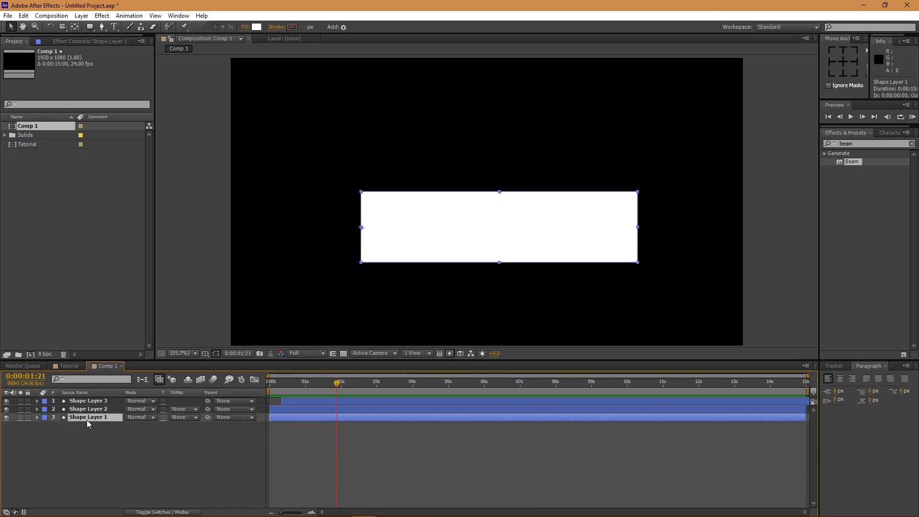
right_click(87, 420)
left_click(119, 412)
type("ba")
key("Return")
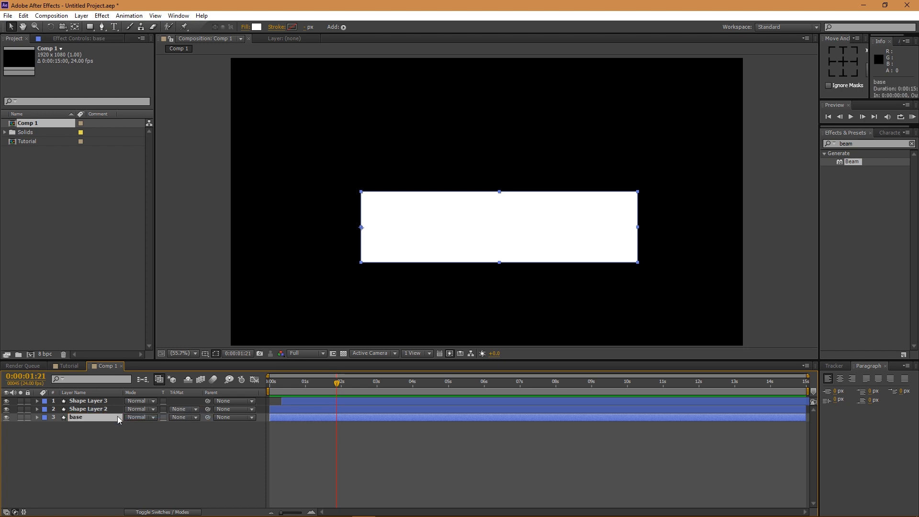
- Keyframe base's Scale from 0% width at the start to 100% later
key("s")
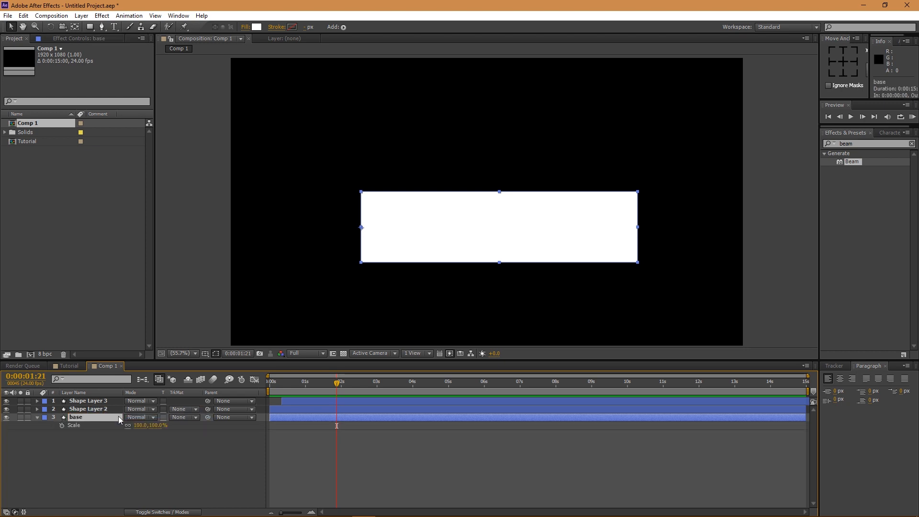
left_click_drag(285, 378, 268, 382)
left_click_drag(141, 425, 124, 429)
key("ctrl+z")
key("ctrl+z")
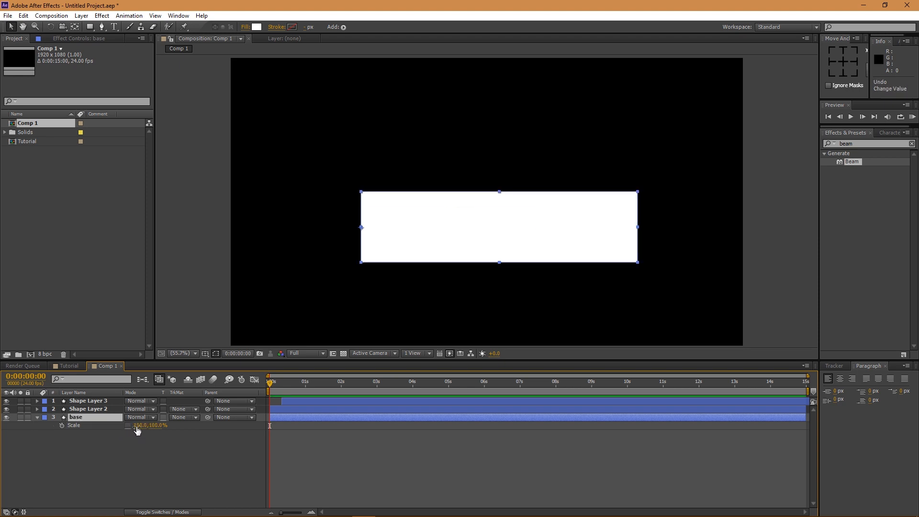
left_click(61, 424)
left_click_drag(276, 426, 295, 426)
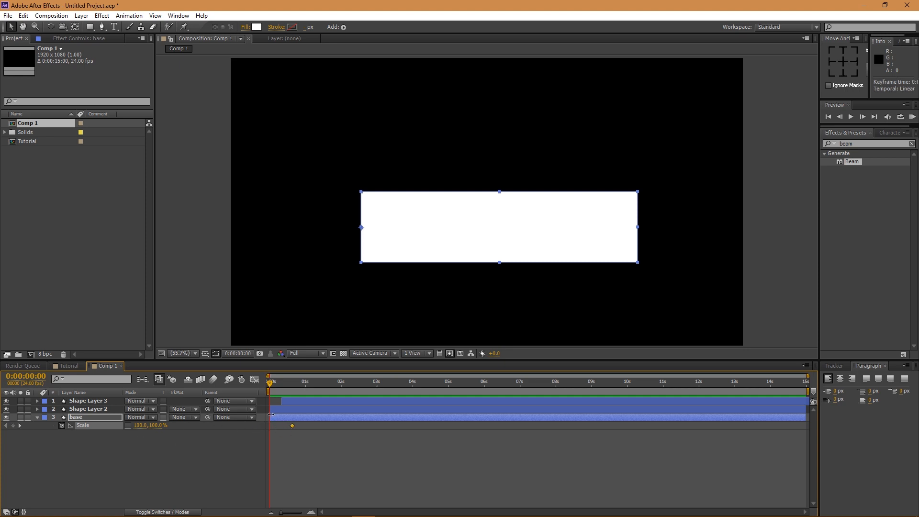
left_click(139, 426)
type("00")
key("Return")
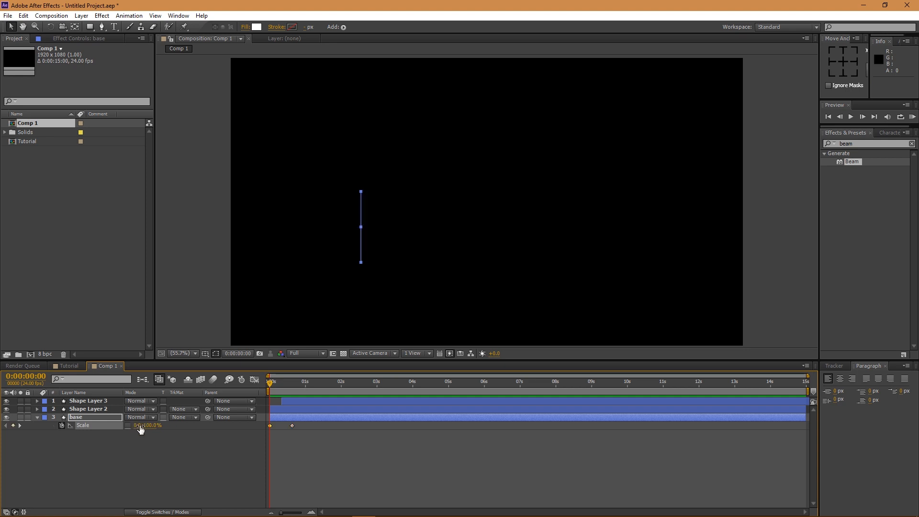
- Shift both Scale keyframes slightly later, preview the growth, and show its speed graph
left_click_drag(271, 384, 291, 382)
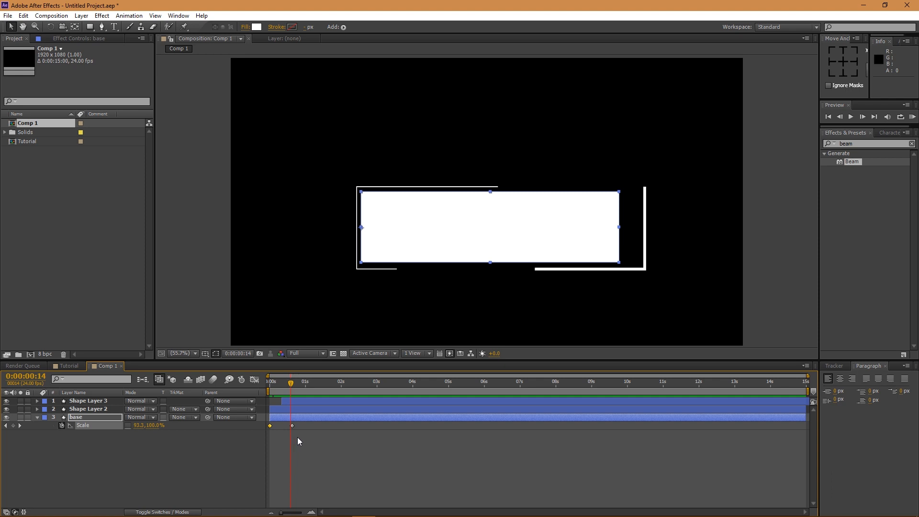
left_click_drag(271, 425, 278, 420)
left_click_drag(280, 385, 306, 390)
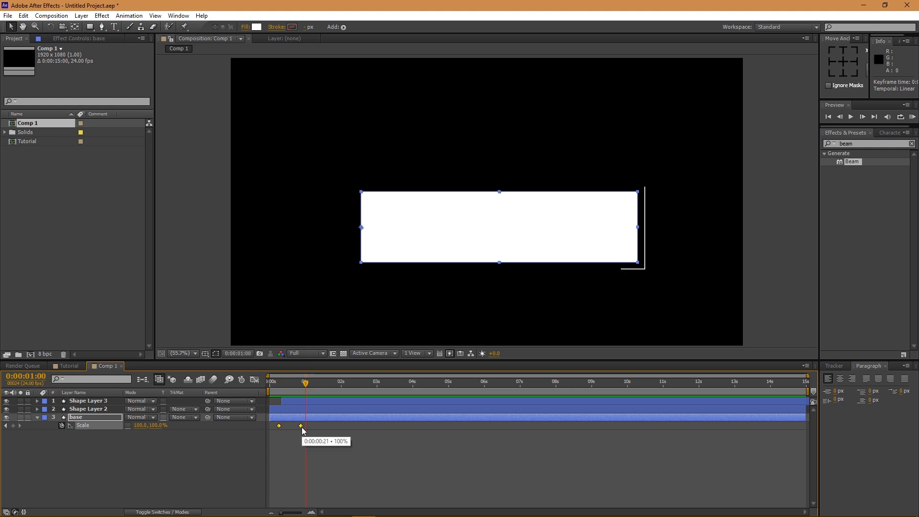
key("KP_0")
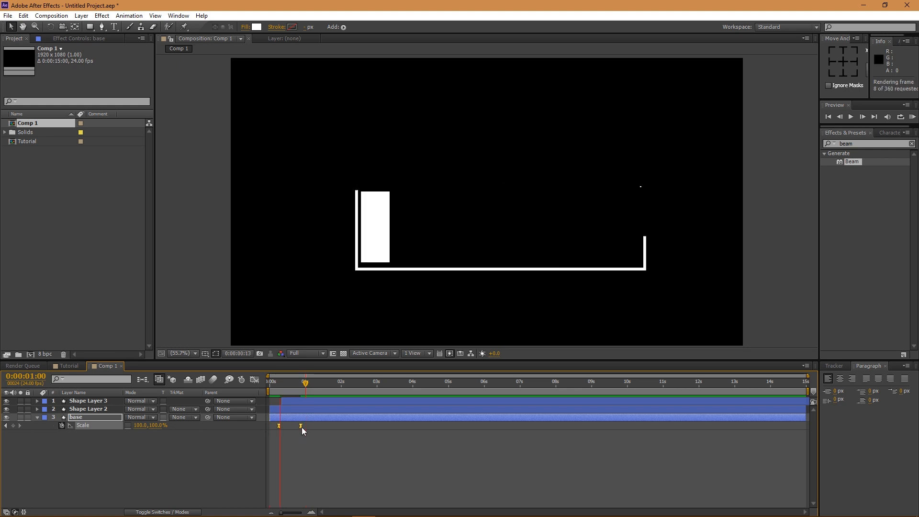
key("space")
key("shift+F3")
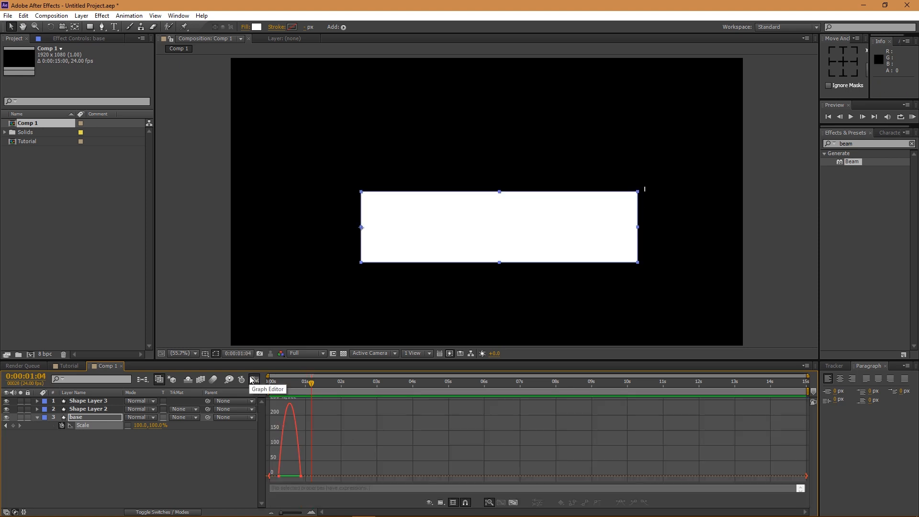
- Ease into the final Scale keyframe at 100% influence so growth bursts out fast, and preview it
left_click(301, 476)
left_click_drag(297, 477, 286, 477)
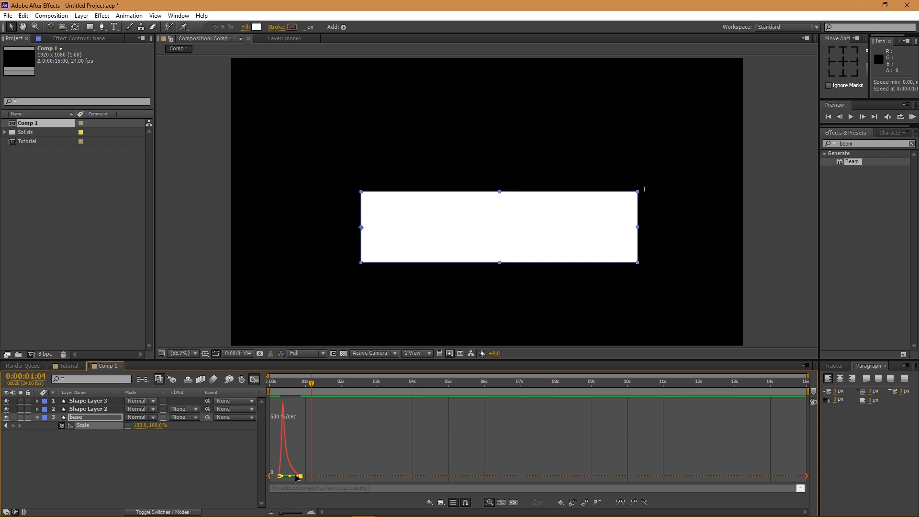
key("KP_0")
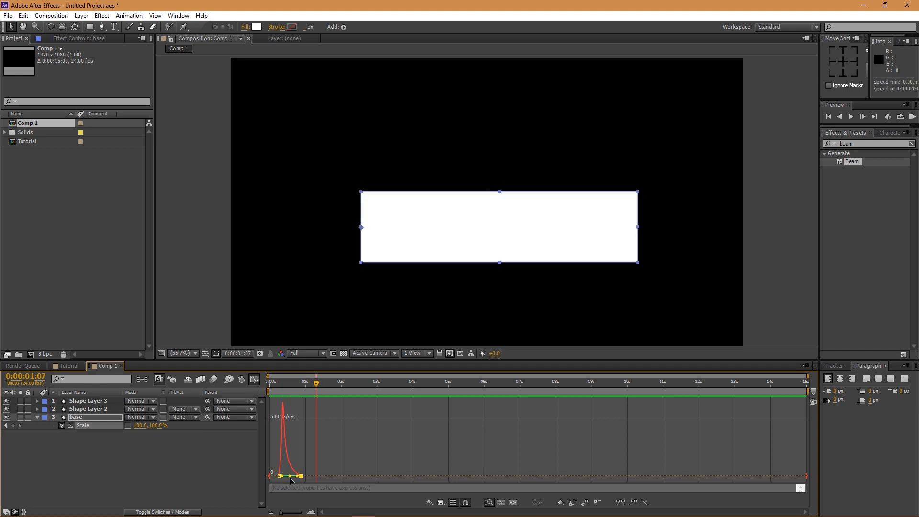
left_click_drag(289, 475, 283, 475)
scroll(272, 476, "up", 3)
left_click_drag(348, 476, 329, 480)
left_click_drag(407, 475, 380, 473)
key("space")
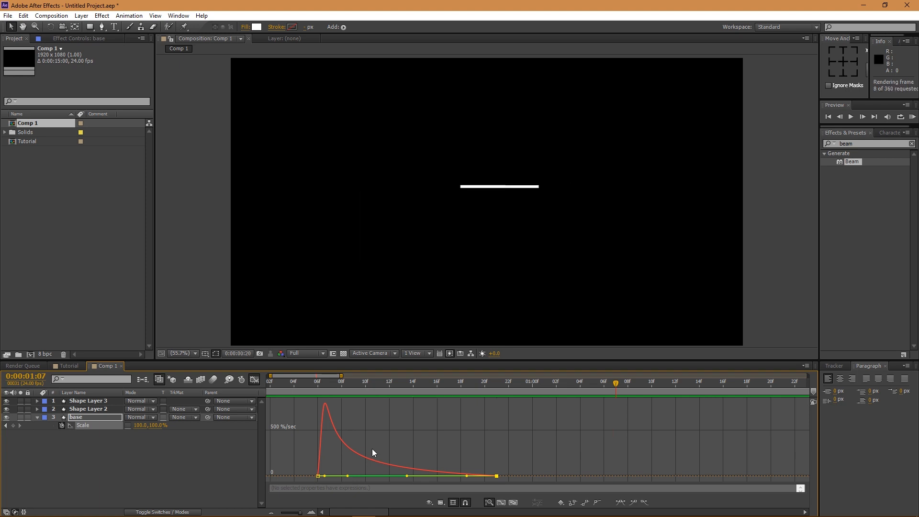
key("space")
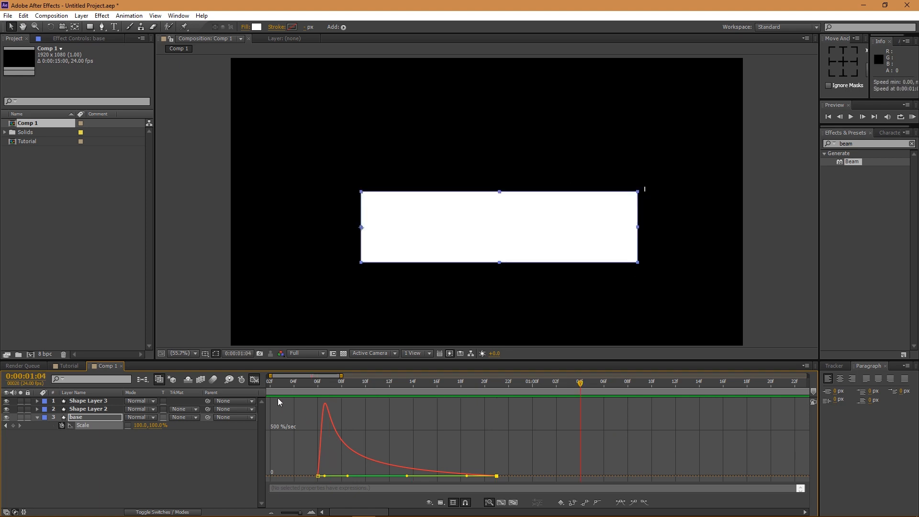
- Return to the layer bar view with the base layer selected
left_click(254, 379)
left_click(93, 434)
left_click(94, 409)
left_click(96, 417)
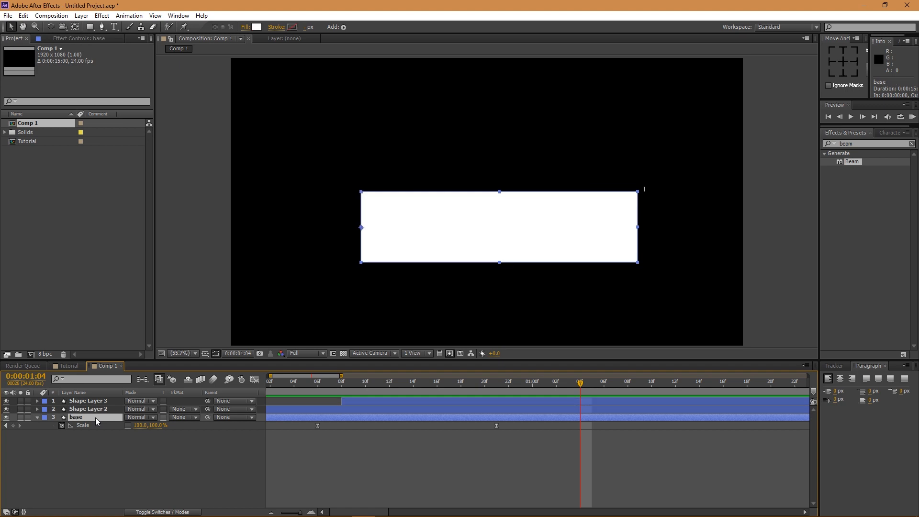
- Duplicate base as base 2, offset it slightly, and give it a bright red fill
key("ctrl+d")
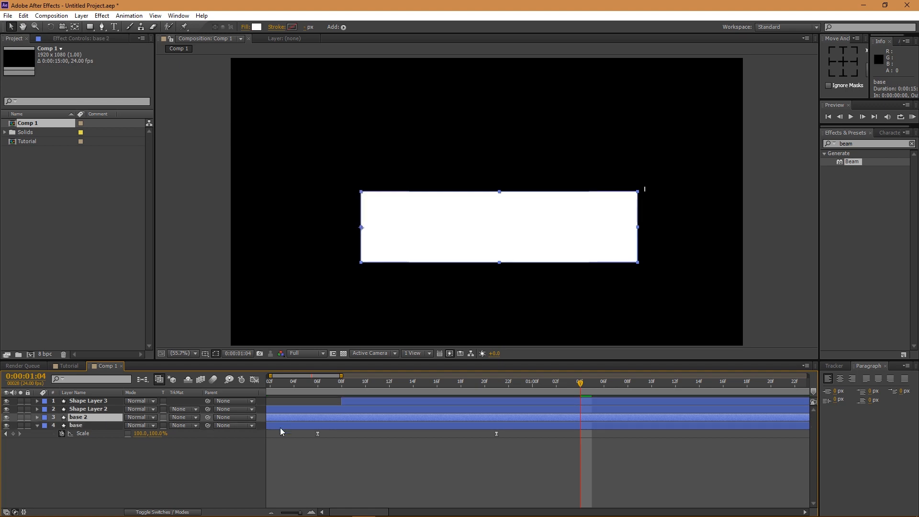
left_click_drag(291, 376, 286, 377)
left_click_drag(283, 418, 293, 419)
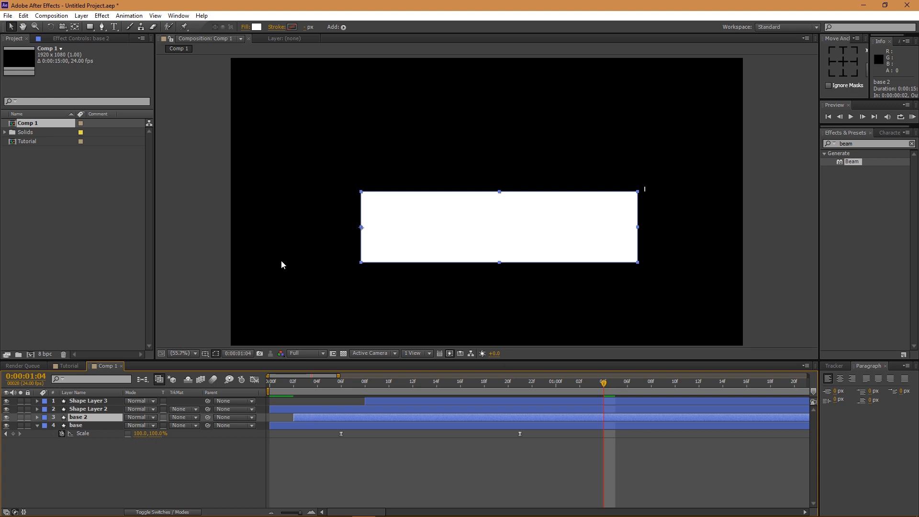
left_click(257, 27)
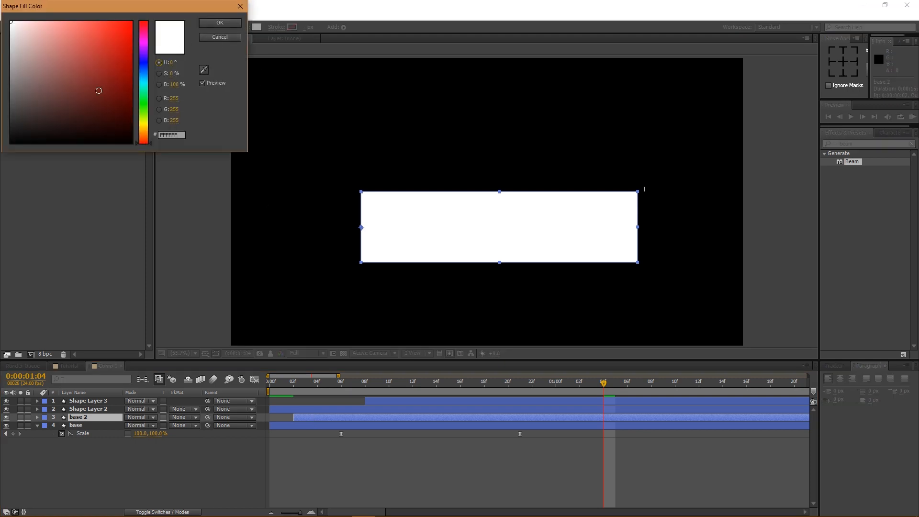
left_click(102, 95)
left_click_drag(102, 94, 106, 81)
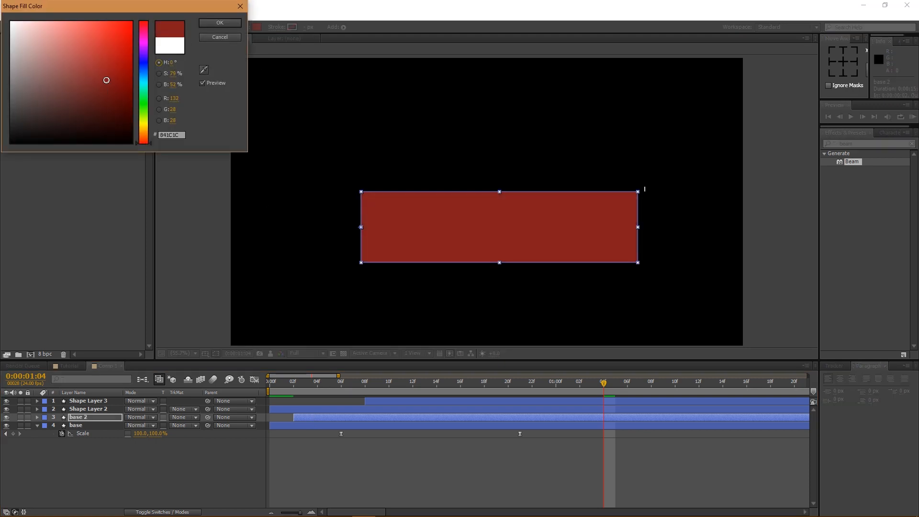
left_click(220, 22)
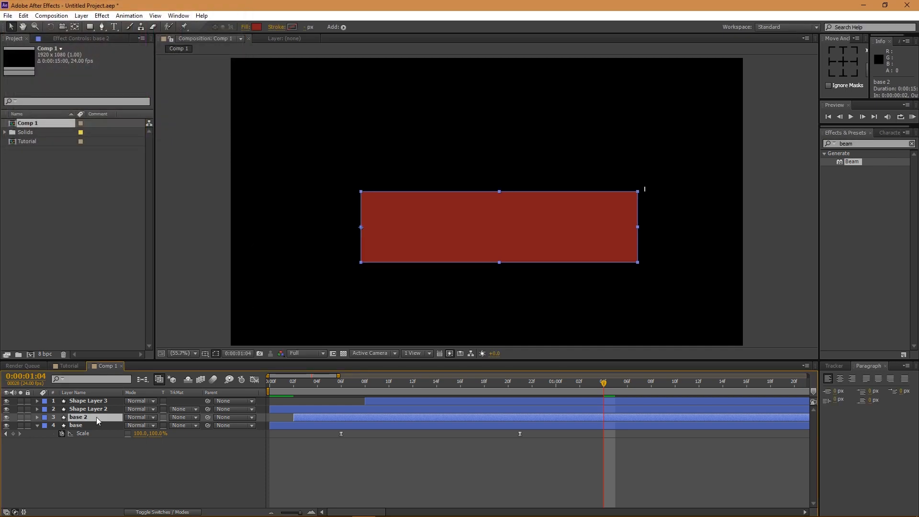
- Duplicate base 2 and set the copy's fill back to white
key("ctrl+d")
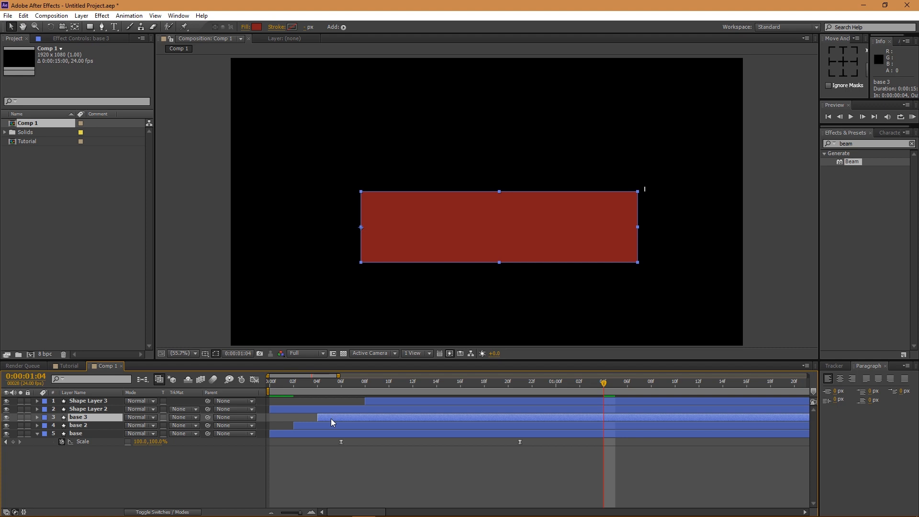
left_click(11, 22)
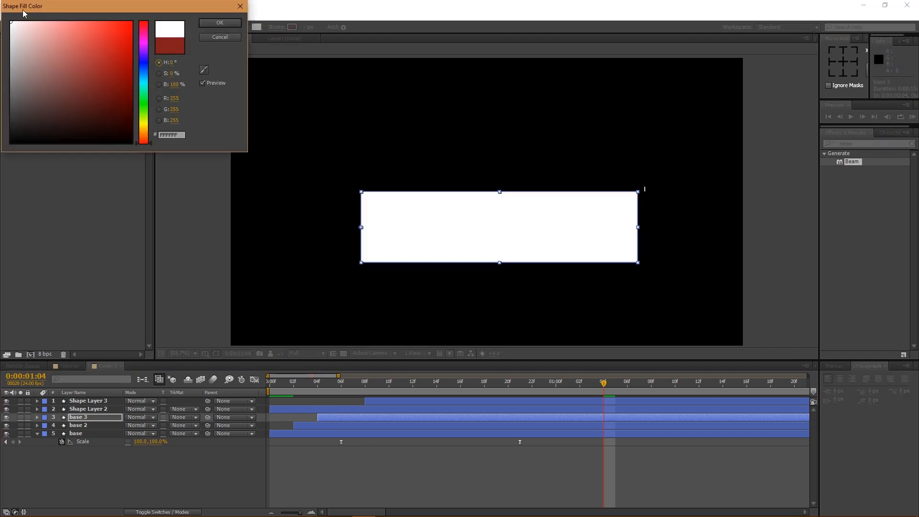
left_click(228, 21)
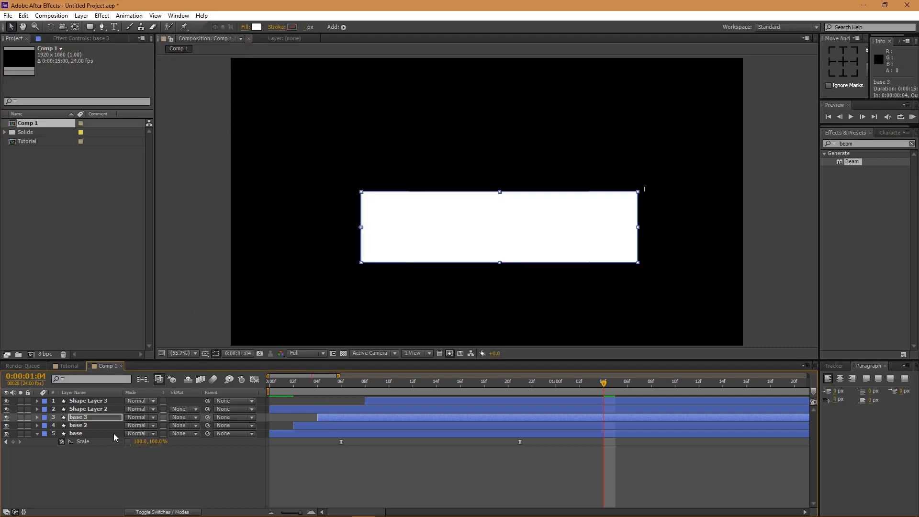
- Give the base layer a dark blue 13385D fill and preview the staggered wipe
left_click(113, 433)
left_click(256, 27)
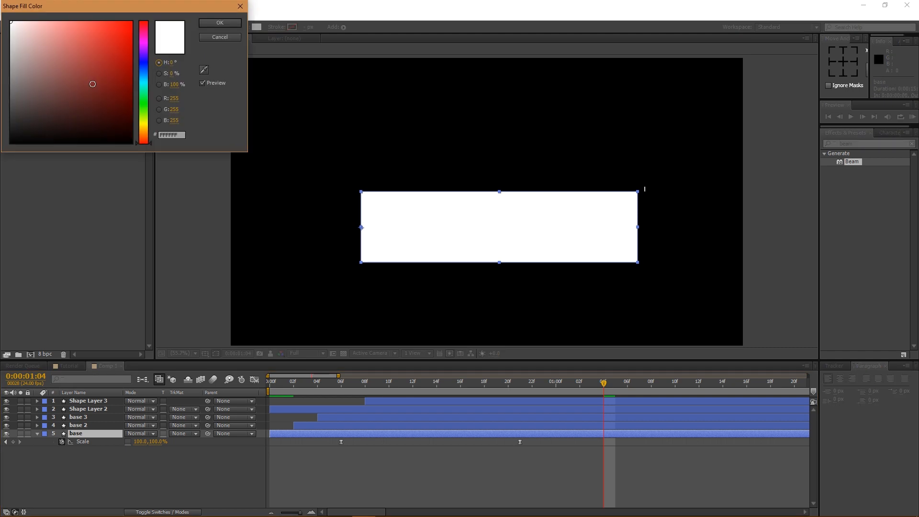
left_click(148, 72)
left_click(107, 98)
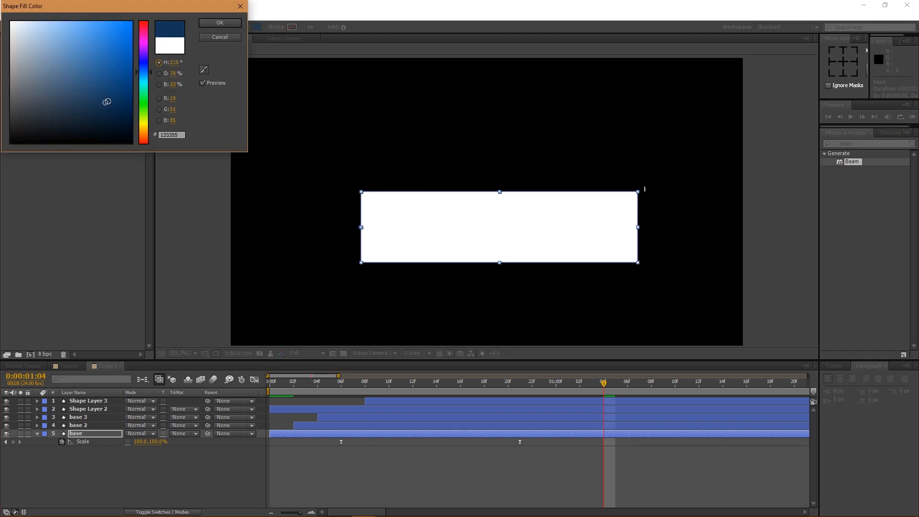
left_click(216, 23)
left_click_drag(288, 387, 479, 389)
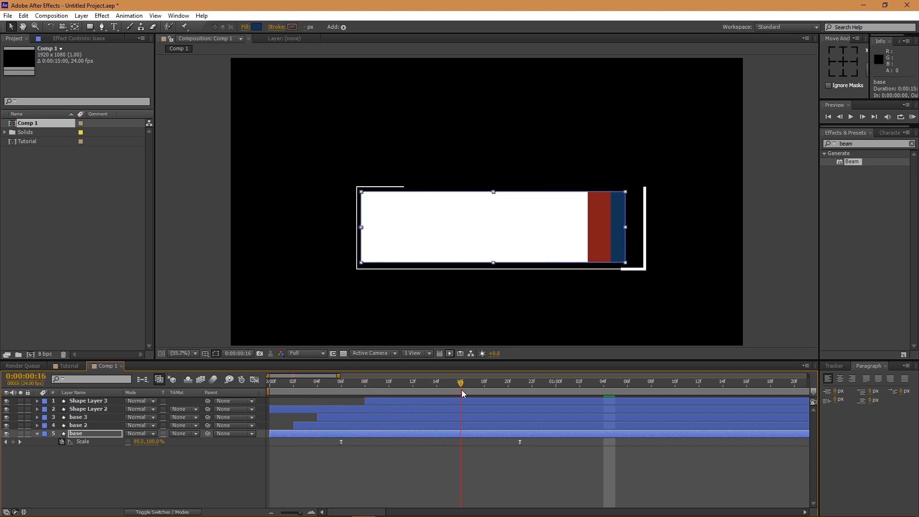
key("space")
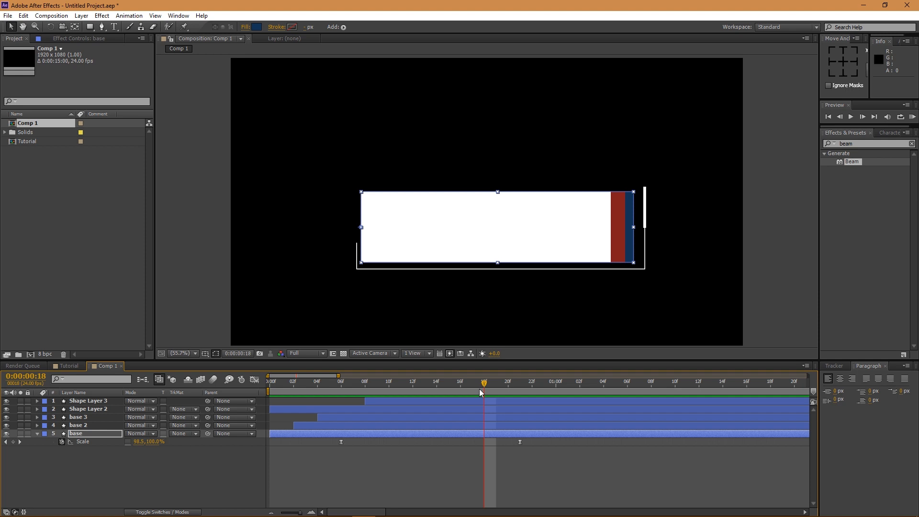
key("space")
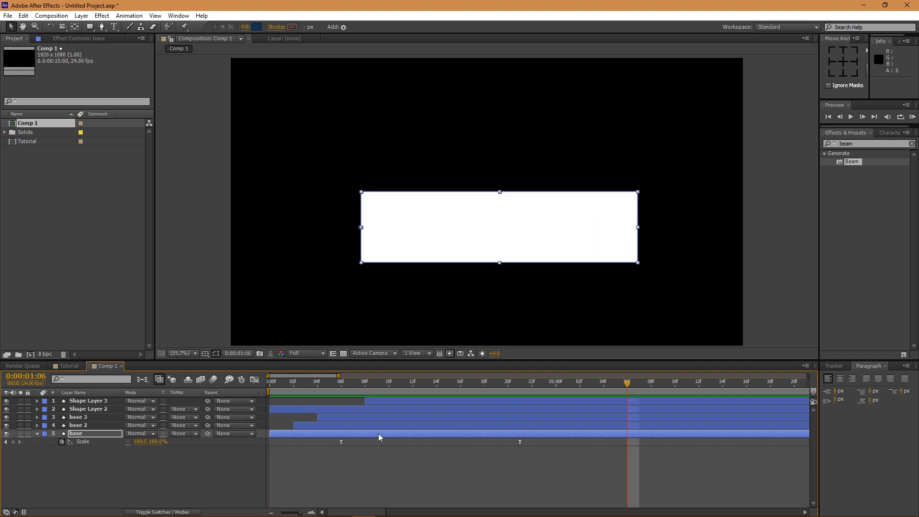
left_click_drag(340, 376, 361, 376)
- Duplicate the base 3 plate to create base 4
left_click(101, 464)
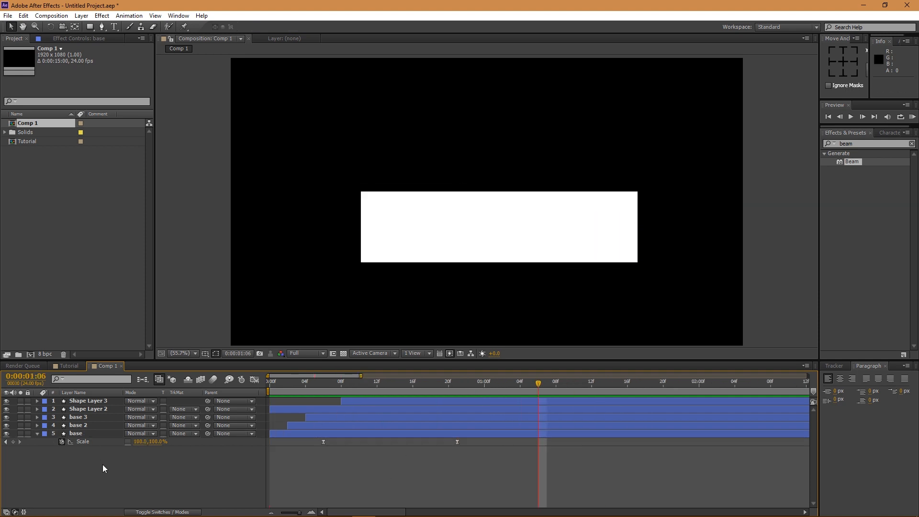
left_click(78, 417)
key("ctrl+d")
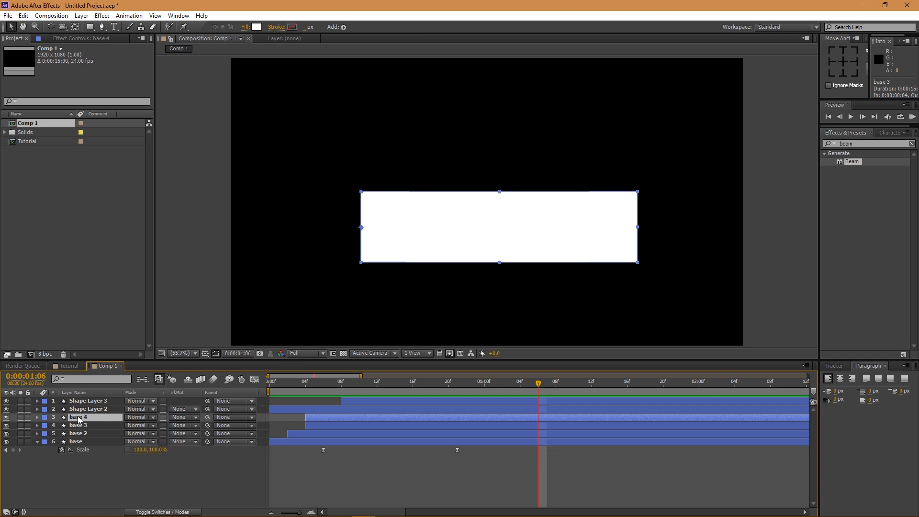
left_click_drag(318, 384, 476, 382)
key("ctrl+t")
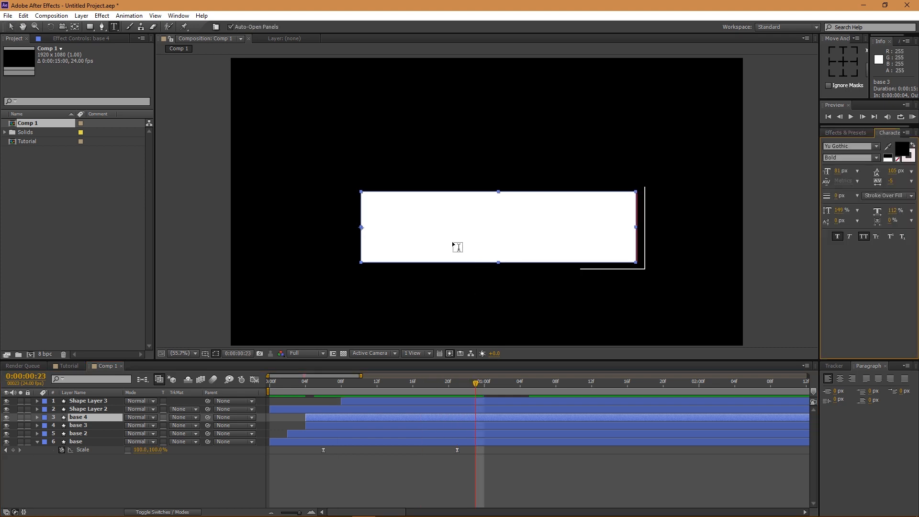
left_click(419, 230)
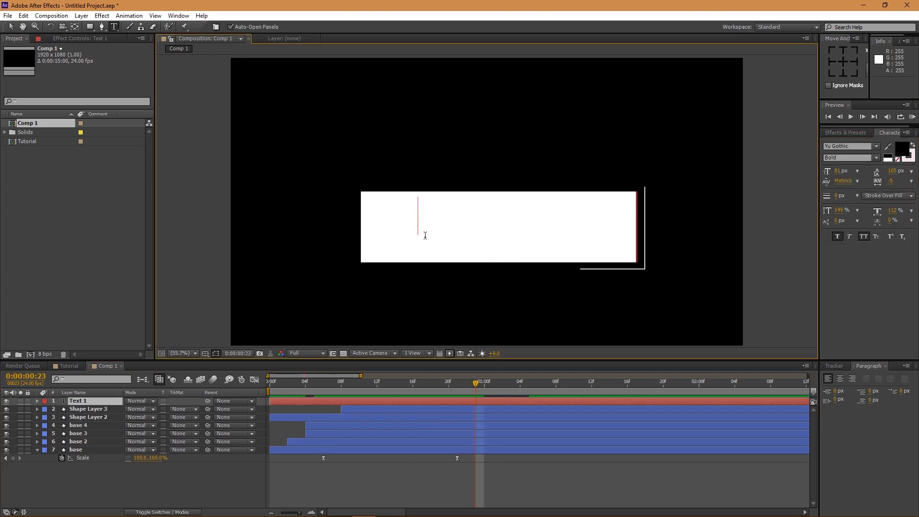
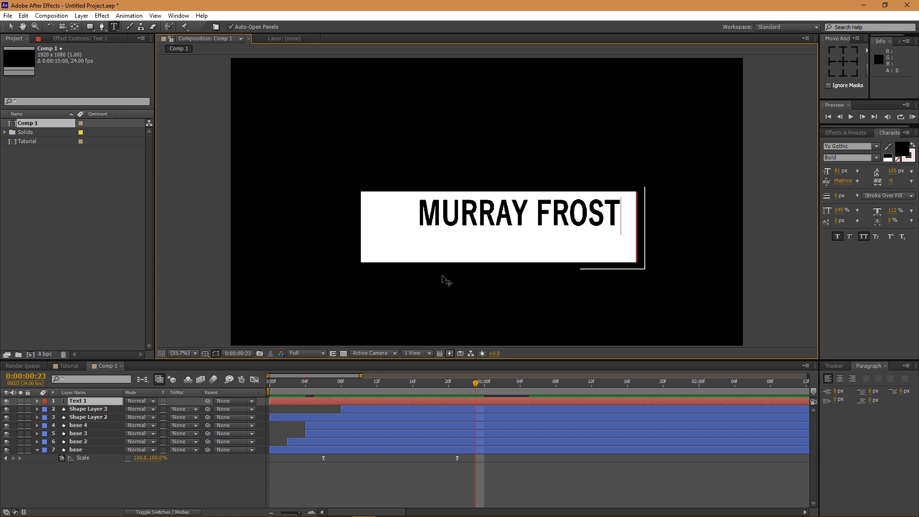
key("KP_Enter")
key("v")
left_click_drag(486, 218, 471, 228)
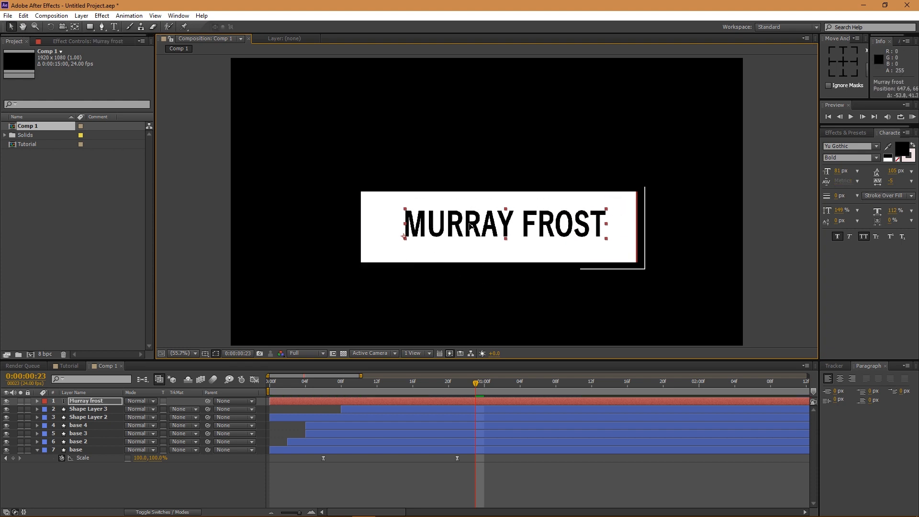
left_click_drag(92, 401, 88, 428)
left_click(85, 418)
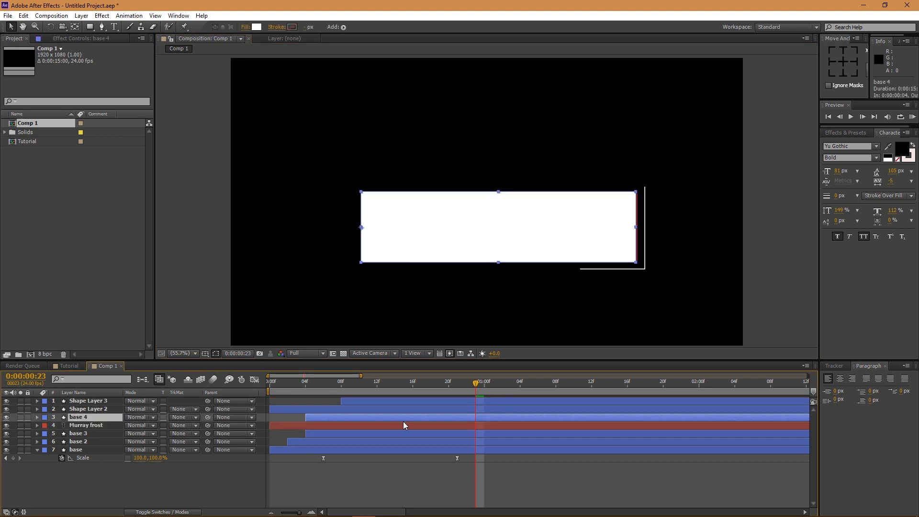
left_click(184, 424)
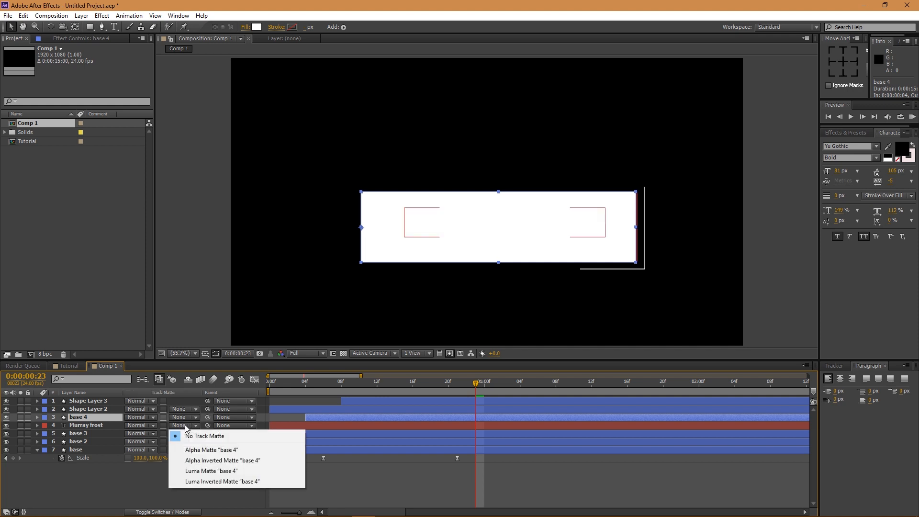
left_click(201, 450)
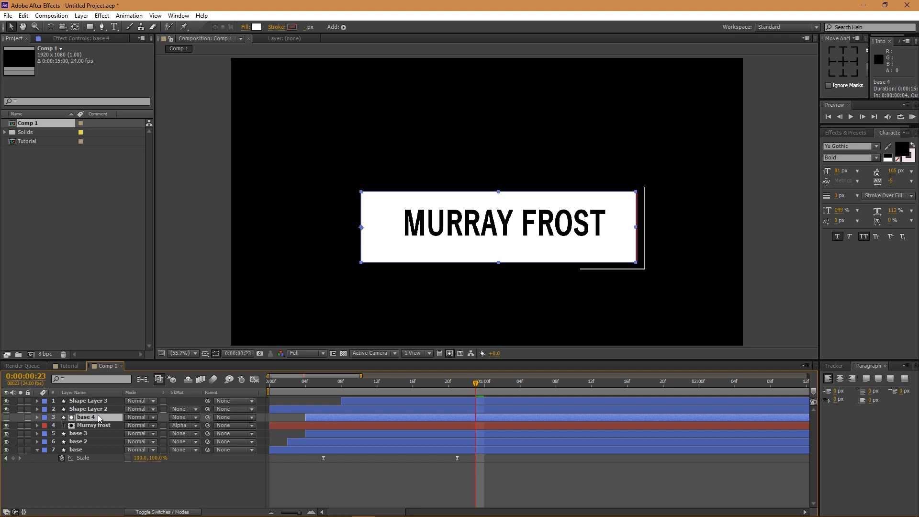
- Scrub and preview the lower-third to see the text revealed by the plate
left_click(333, 391)
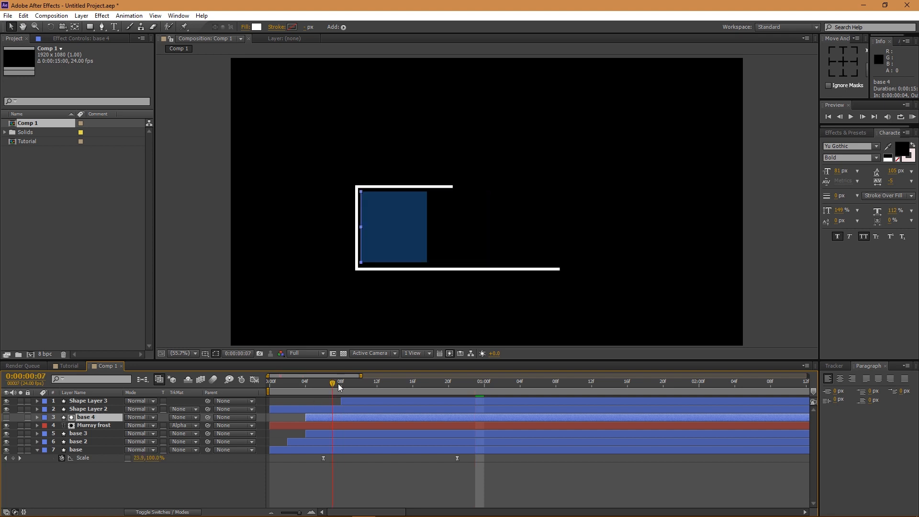
left_click_drag(338, 383, 501, 397)
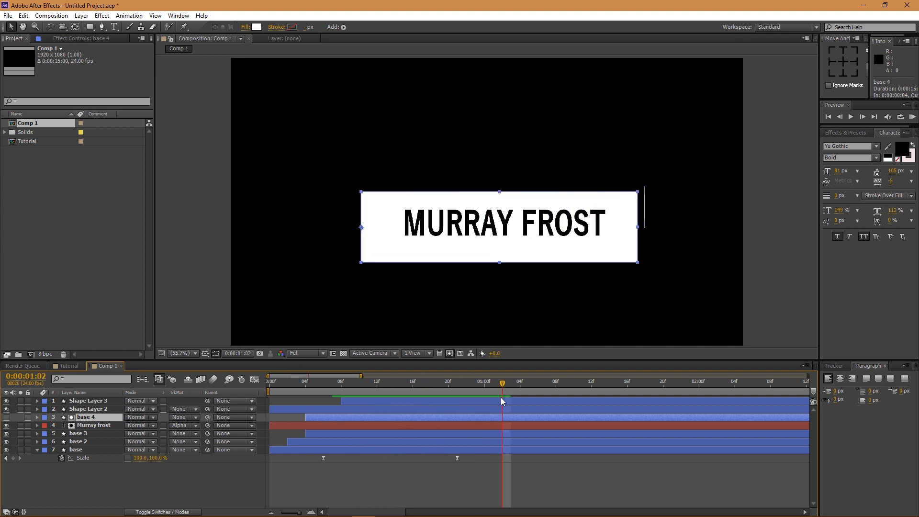
key("KP_0")
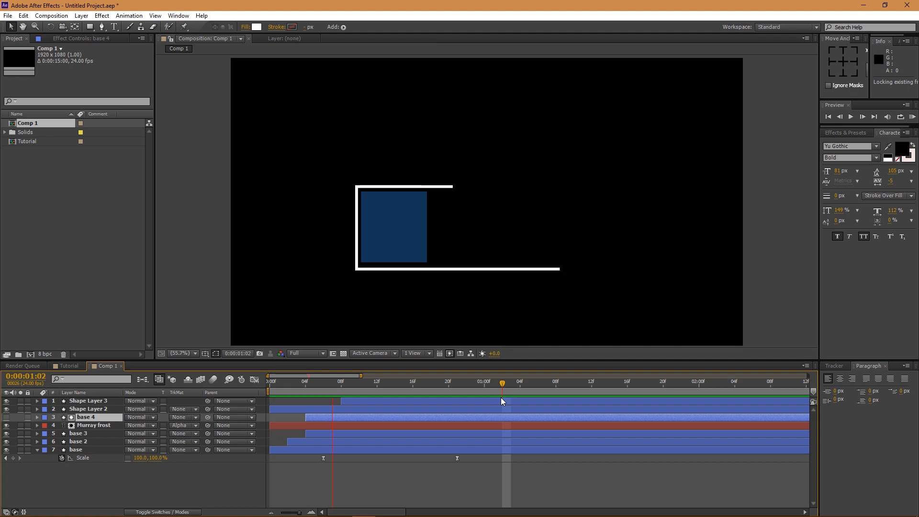
key("space")
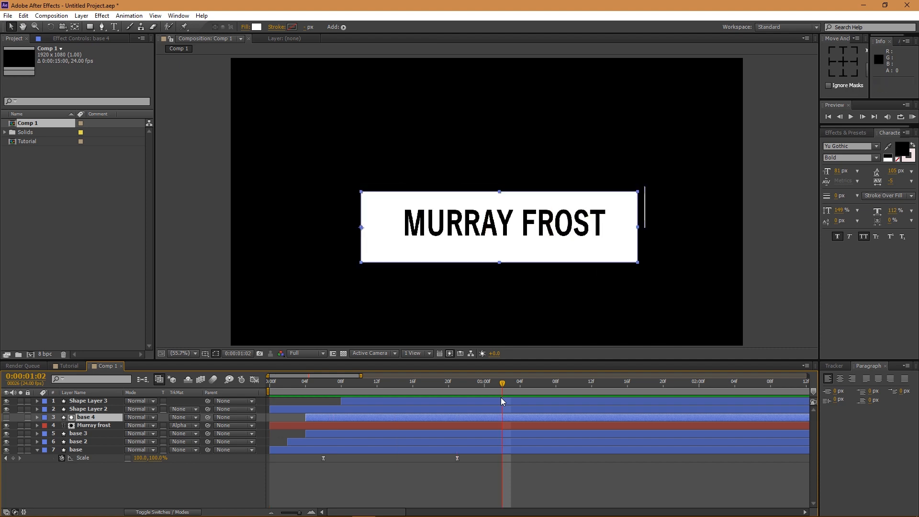
left_click_drag(351, 381, 412, 389)
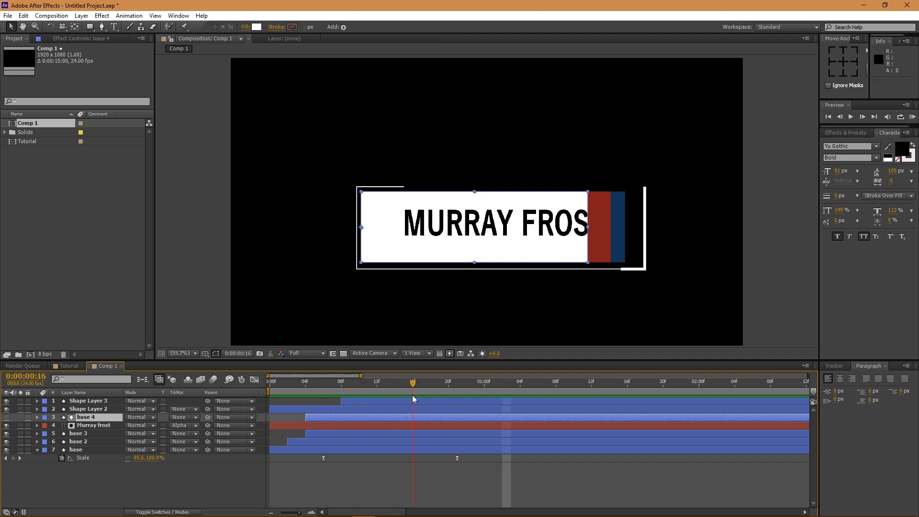
- In the Tutorial composition, move the Start circle left and down and reposition the Elbow point
left_click(62, 366)
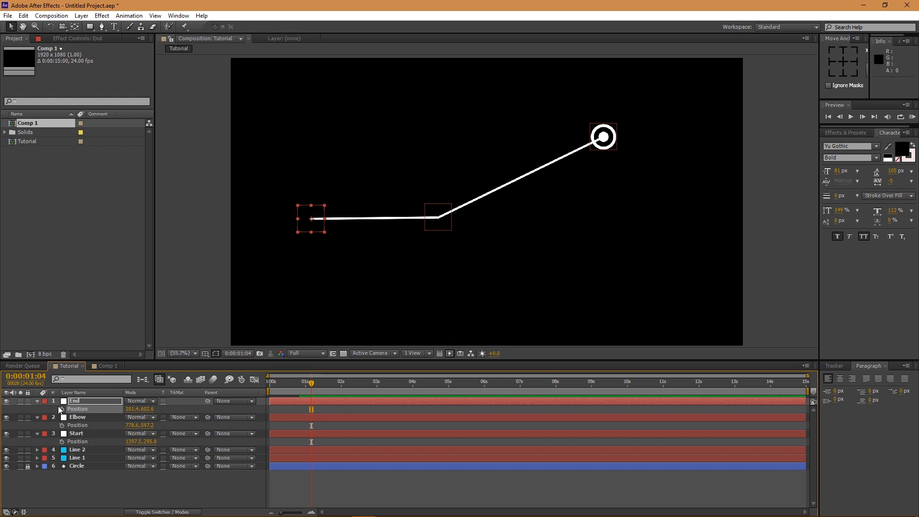
left_click_drag(603, 138, 555, 146)
mouse_move(450, 232)
left_mouse_down()
mouse_move(426, 225)
mouse_move(464, 219)
mouse_move(457, 227)
left_mouse_up()
left_click_drag(553, 150, 549, 154)
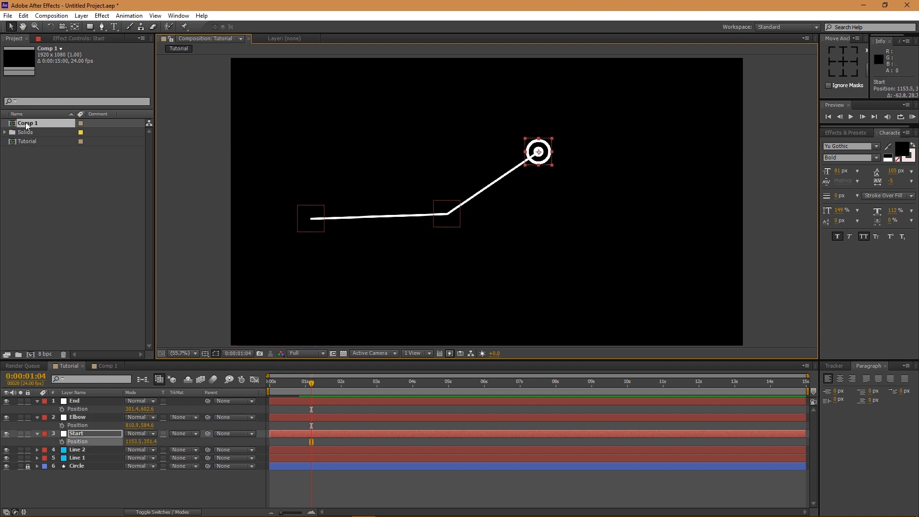
- Add Comp 1 into the Tutorial composition and move its anchor point to the left
left_click_drag(26, 125, 82, 402)
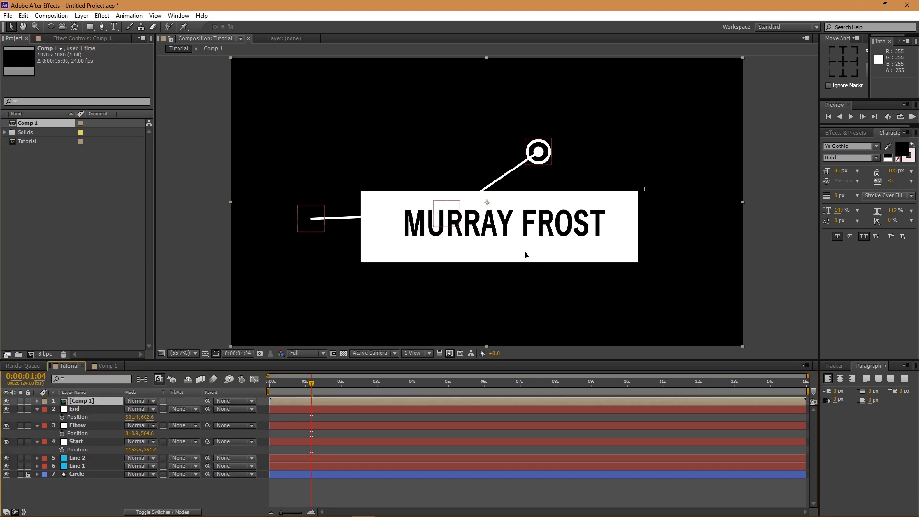
key("ctrl+z")
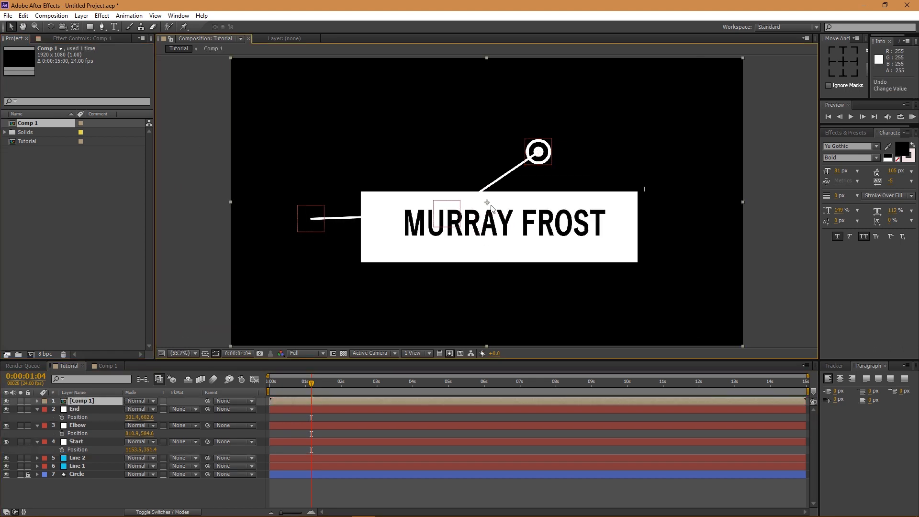
left_click(75, 27)
mouse_move(487, 203)
left_mouse_down()
mouse_move(423, 218)
mouse_move(310, 221)
left_mouse_up()
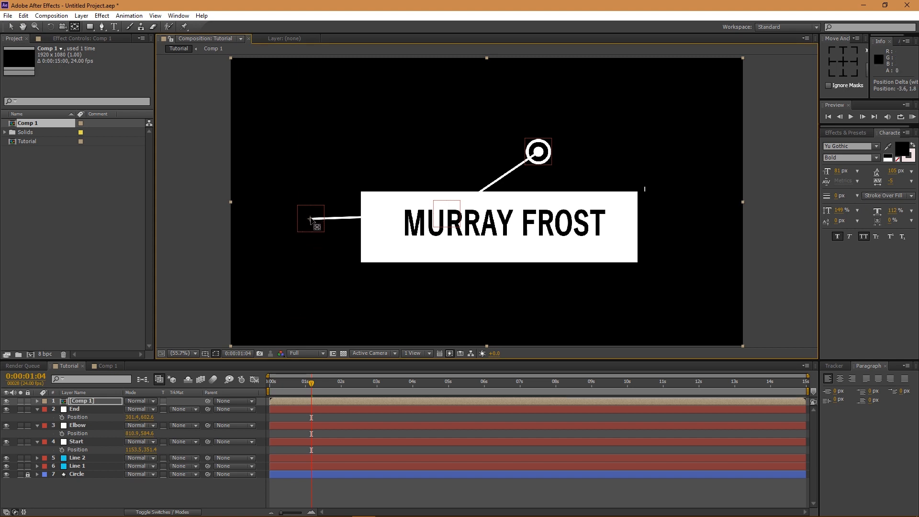
key("v")
- Scale the Comp 1 label to 35%, place it near the line start, and align its anchor there
left_click(116, 403)
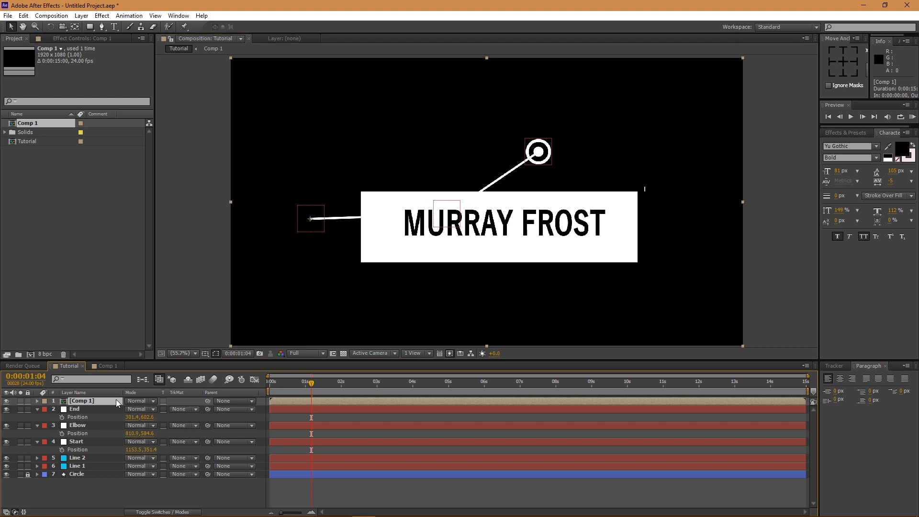
key("s")
left_click_drag(139, 408, 108, 409)
left_click_drag(371, 224, 356, 203)
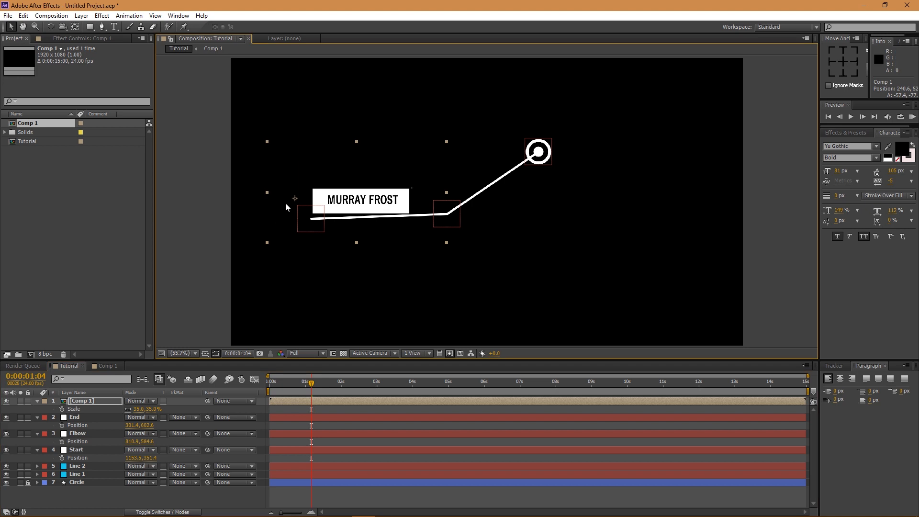
key("y")
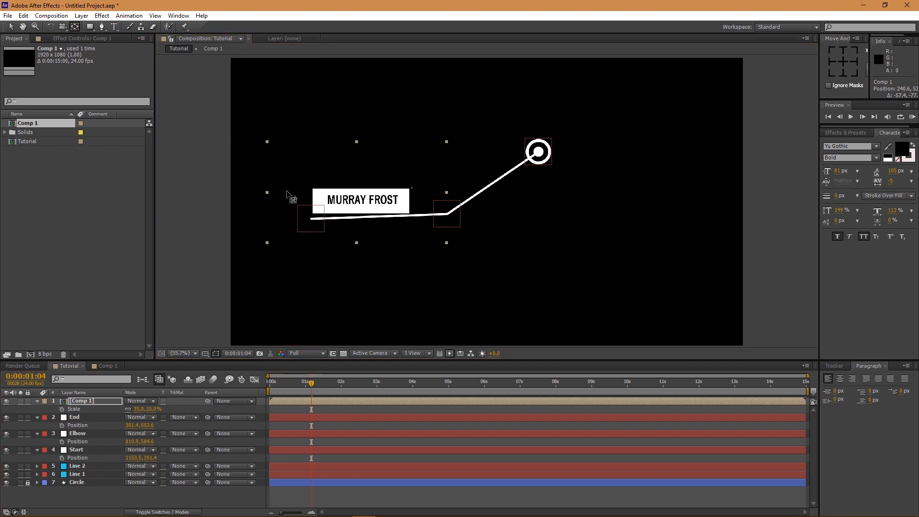
left_click_drag(295, 198, 309, 219)
key("v")
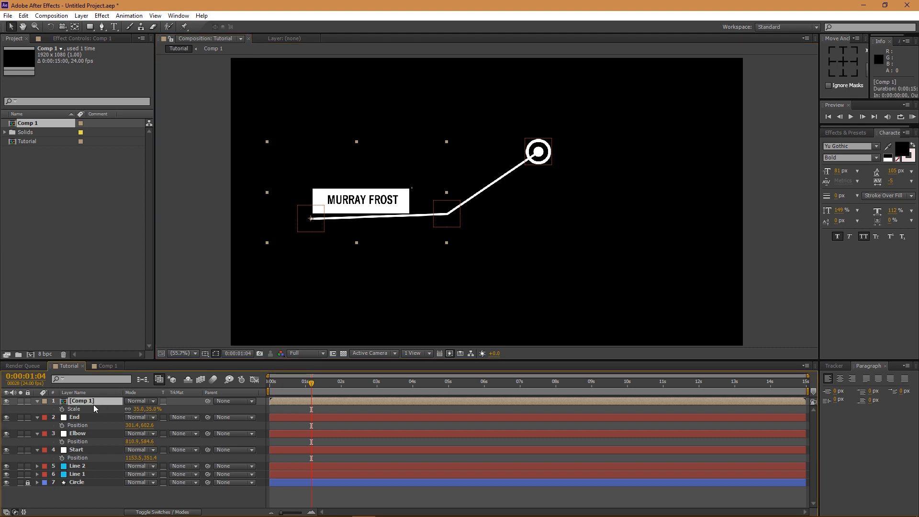
key("p")
- Link Comp 1's position to the End null with an expression and test it by moving End
left_click(62, 409, "alt")
left_click_drag(88, 435, 87, 435)
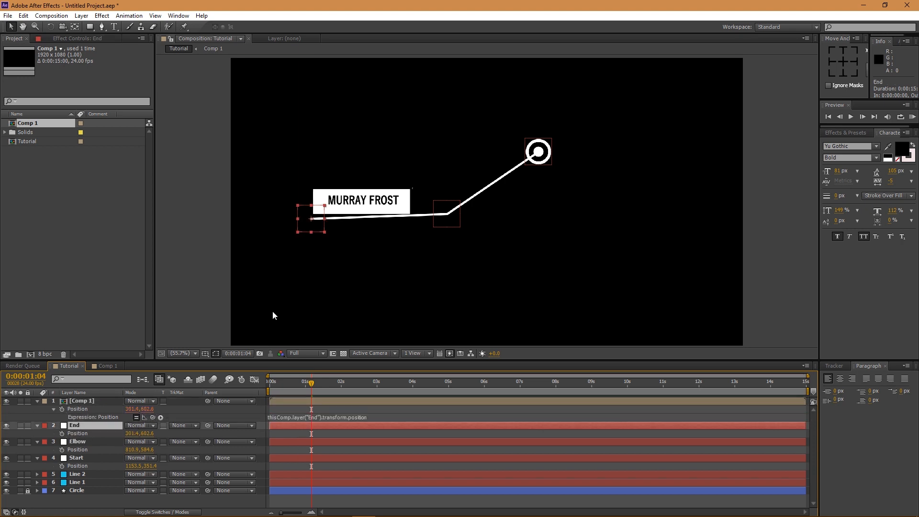
mouse_move(313, 231)
left_mouse_down()
mouse_move(308, 154)
mouse_move(303, 206)
mouse_move(294, 213)
mouse_move(306, 233)
mouse_move(302, 224)
left_mouse_up()
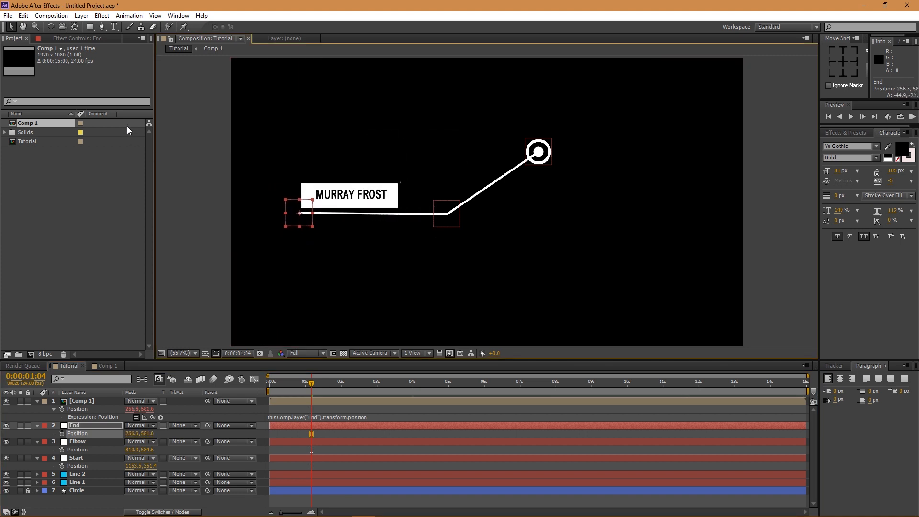
- Adjust the label's anchor point so the title sits just above the line
left_click(91, 401)
left_click(75, 27)
left_click_drag(299, 213, 302, 216)
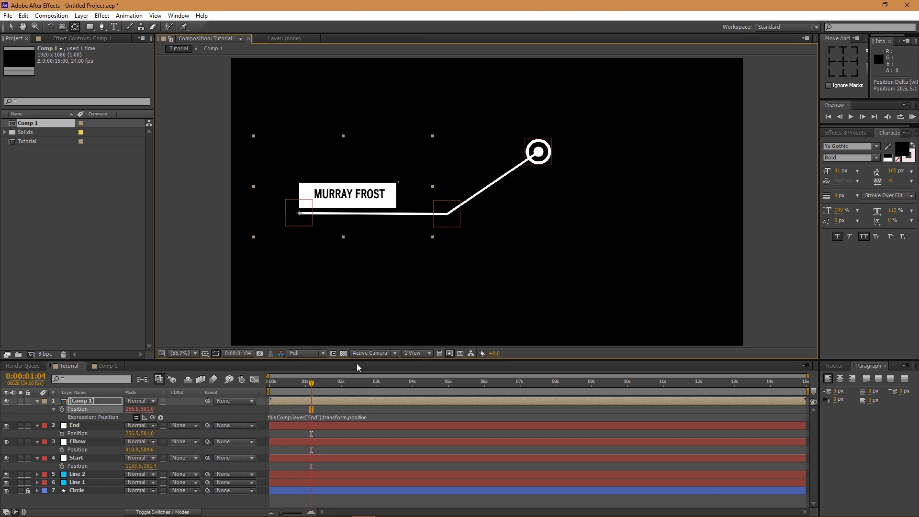
left_click_drag(311, 385, 293, 386)
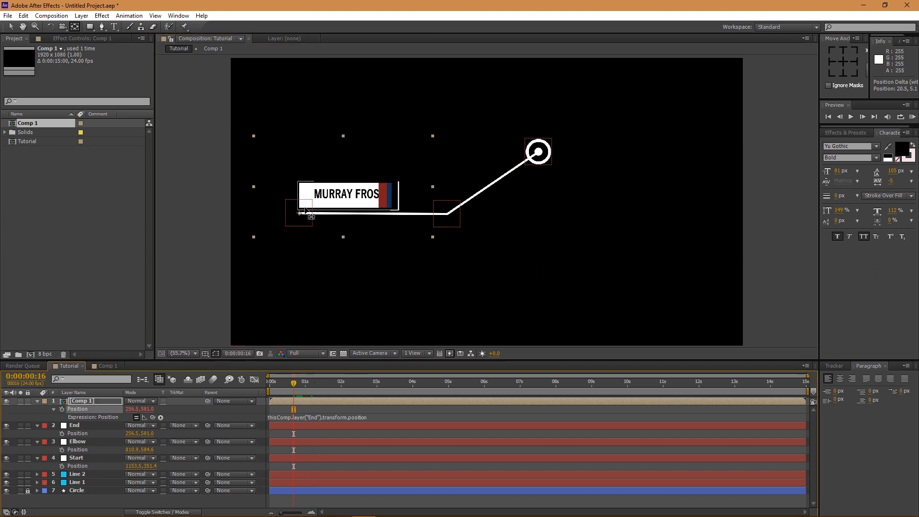
scroll(302, 220, "up", 2)
left_click_drag(263, 227, 391, 229)
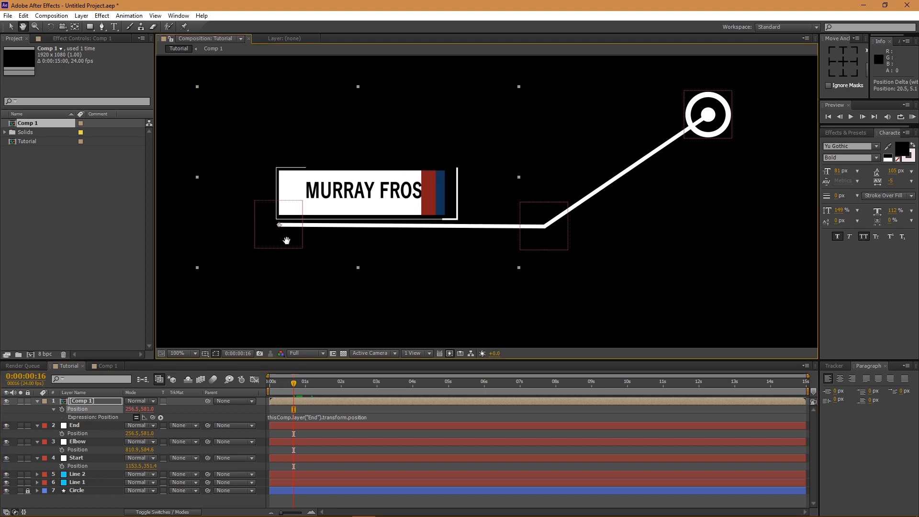
left_click_drag(279, 225, 278, 228)
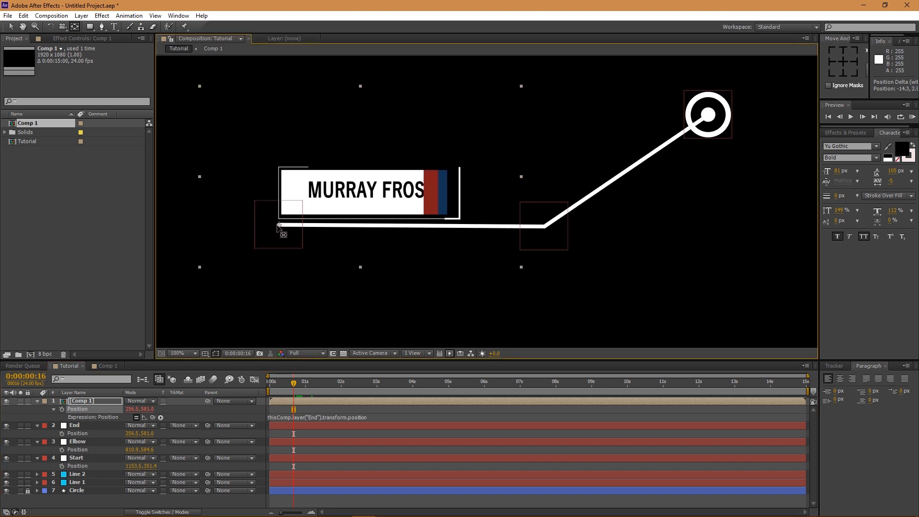
mouse_move(296, 387)
left_mouse_down()
mouse_move(269, 388)
mouse_move(299, 388)
mouse_move(290, 402)
mouse_move(274, 382)
mouse_move(294, 405)
mouse_move(274, 385)
mouse_move(291, 386)
left_mouse_up()
- Start the Comp 1 title layer a few frames later and return to the first frame
key("v")
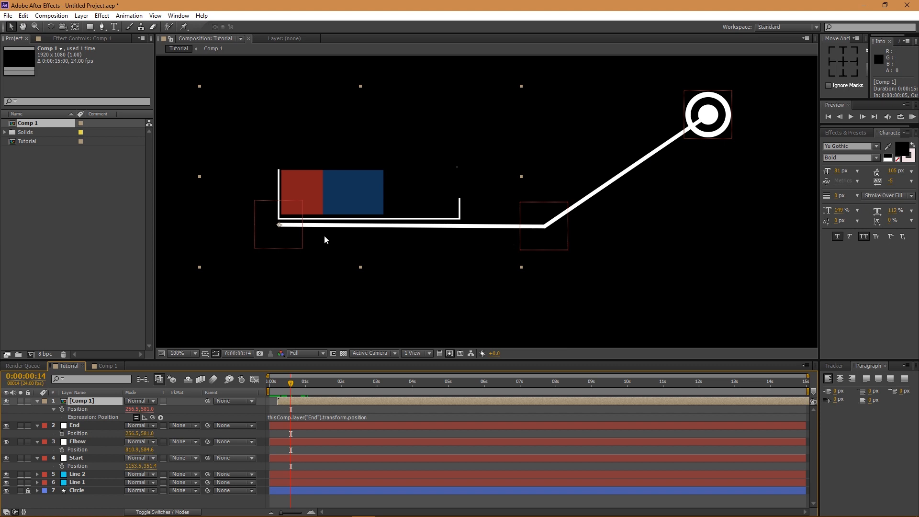
left_click_drag(284, 384, 258, 404)
left_click(178, 355)
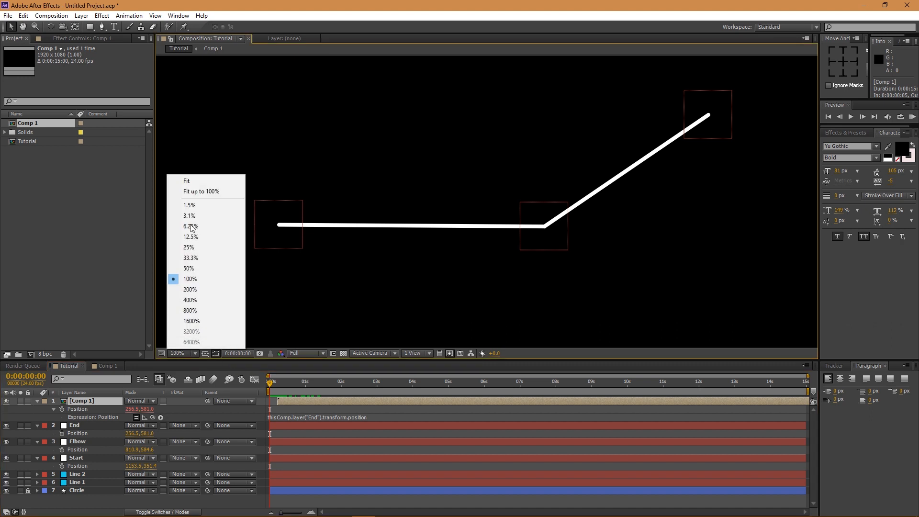
- Fit the composition in the viewer and reveal Line 2's Beam effect properties
left_click(191, 181)
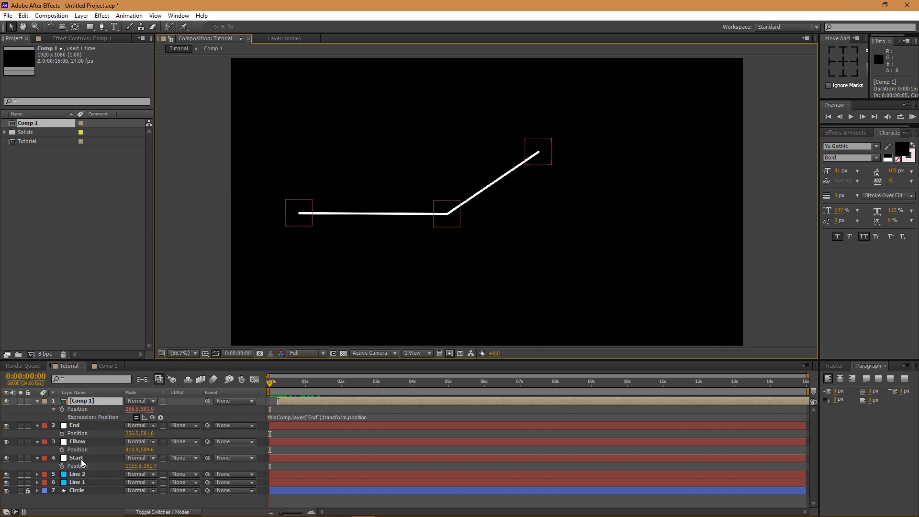
left_click(80, 473)
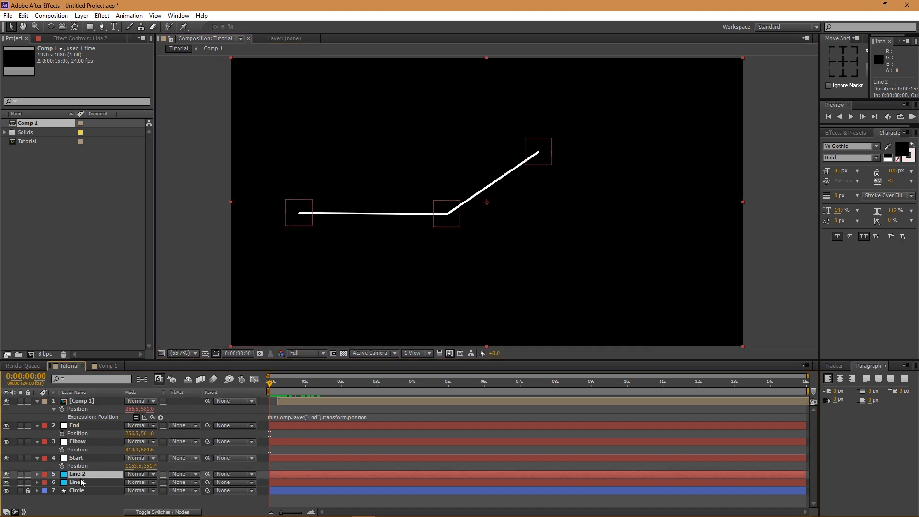
left_click(37, 474, "ctrl")
scroll(94, 464, "down", 1)
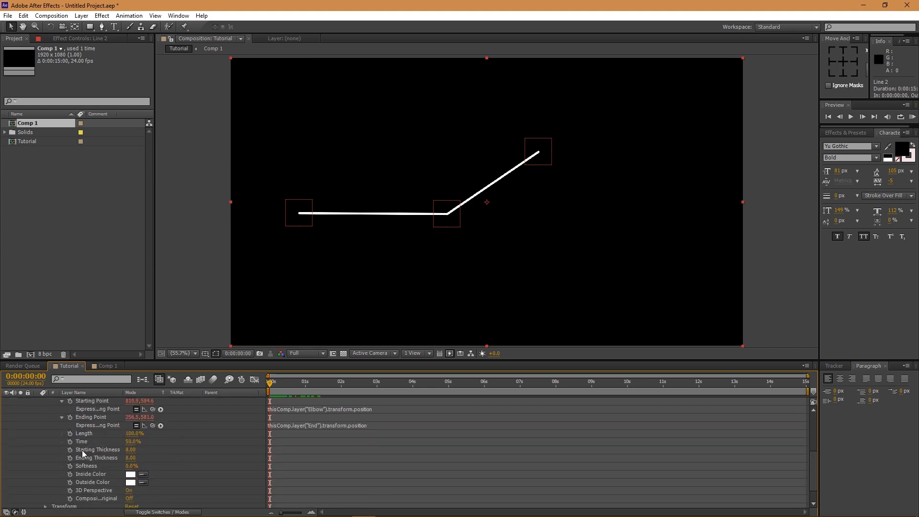
mouse_move(128, 441)
left_mouse_down()
mouse_move(118, 441)
mouse_move(127, 441)
left_mouse_up()
key("ctrl+z")
- Keyframe Line 2's Beam Time from 0% to 50%, shifting both keyframes slightly later
left_click(71, 440)
left_click_drag(271, 442, 281, 442)
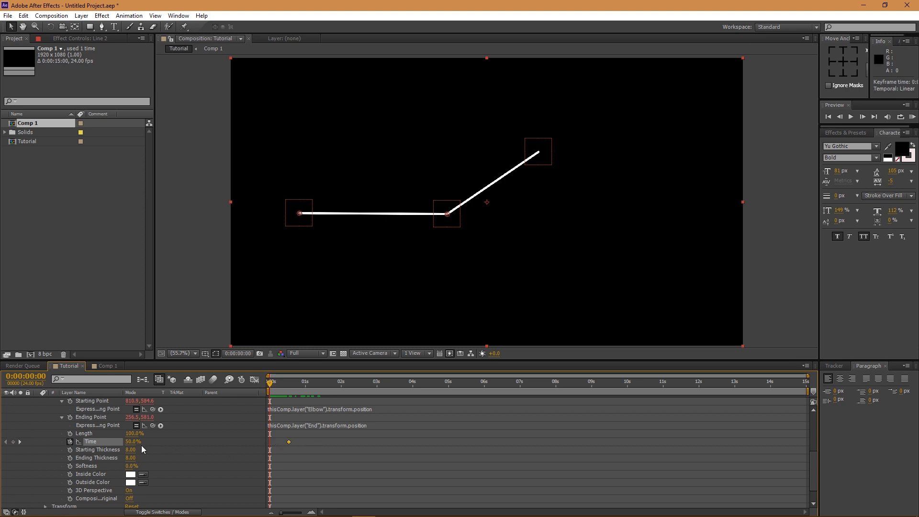
left_click_drag(129, 441, 103, 441)
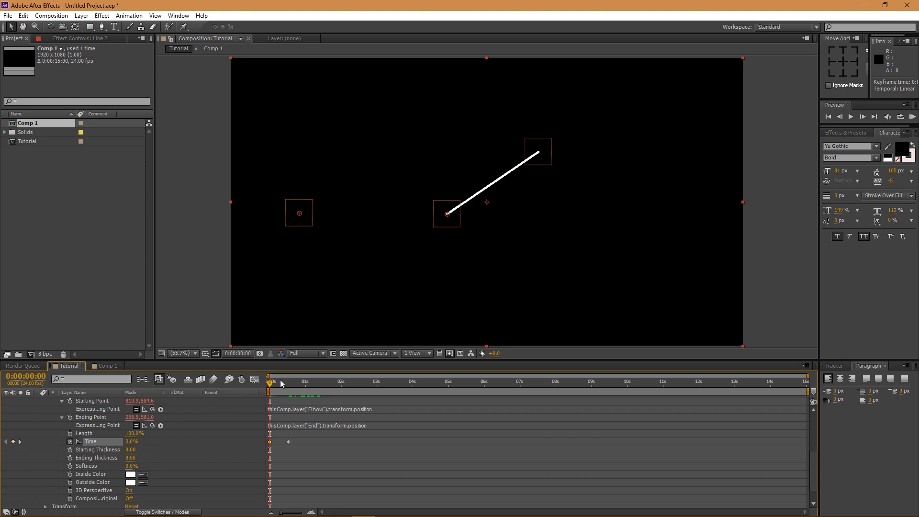
left_click_drag(271, 386, 292, 385)
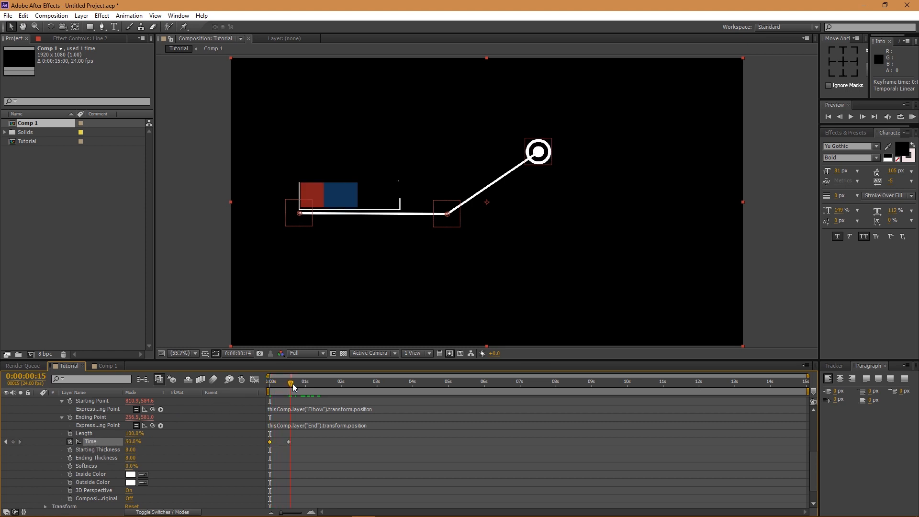
left_click_drag(274, 442, 292, 442)
scroll(100, 451, "up", 3)
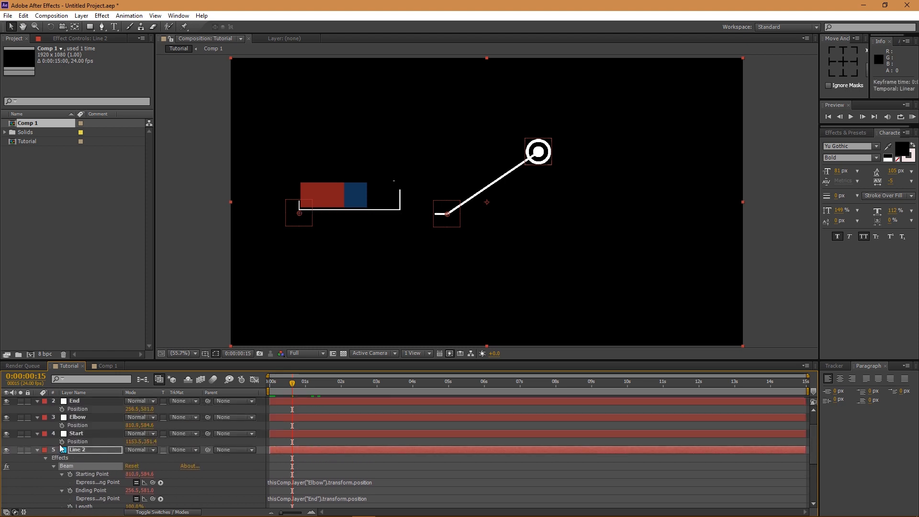
scroll(82, 454, "down", 3)
scroll(82, 454, "down", 5)
scroll(65, 498, "down", 3)
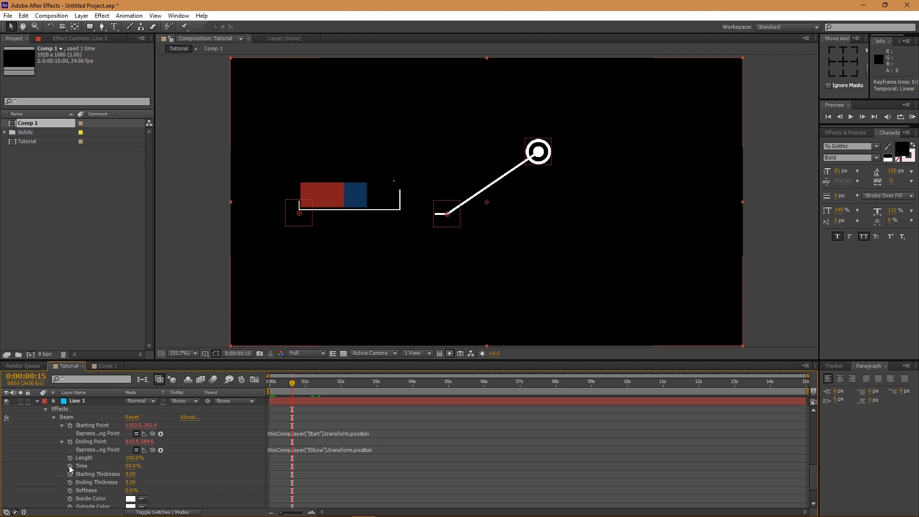
- Keyframe Line 1's beam Time from 0% at frame 7 to 50% later
left_click(70, 466)
left_click(280, 385)
left_click_drag(275, 387, 282, 389)
left_click(132, 466)
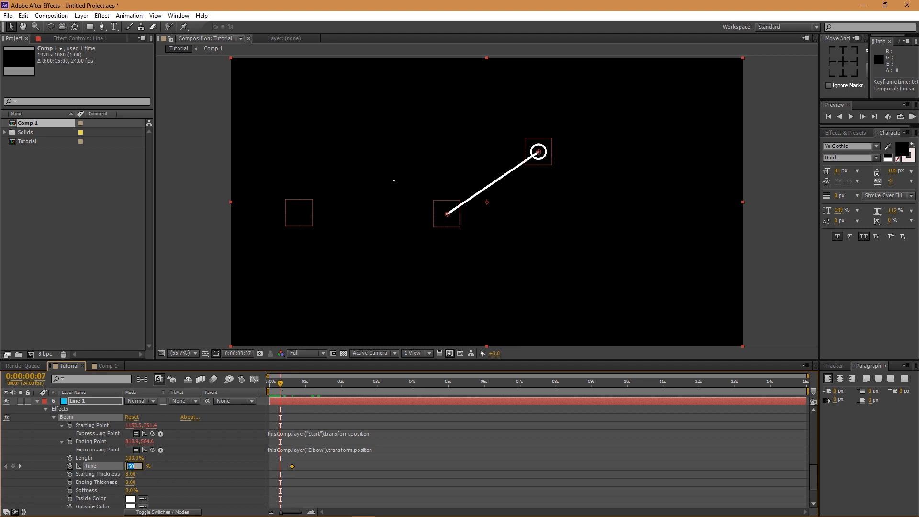
type("0")
key("Return")
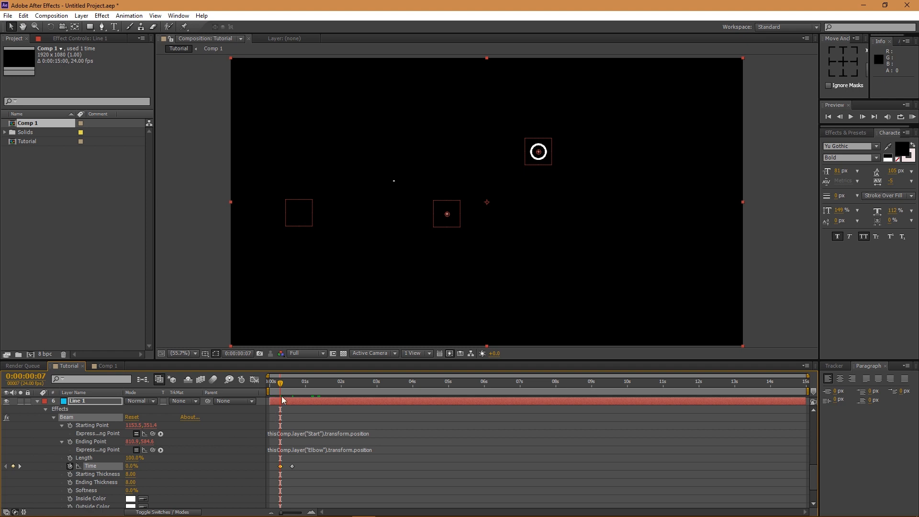
- Scrub and preview the lines drawing on
left_click_drag(283, 382, 298, 384)
mouse_move(304, 382)
left_mouse_down()
mouse_move(316, 381)
mouse_move(291, 382)
left_mouse_up()
scroll(240, 451, "up", 4)
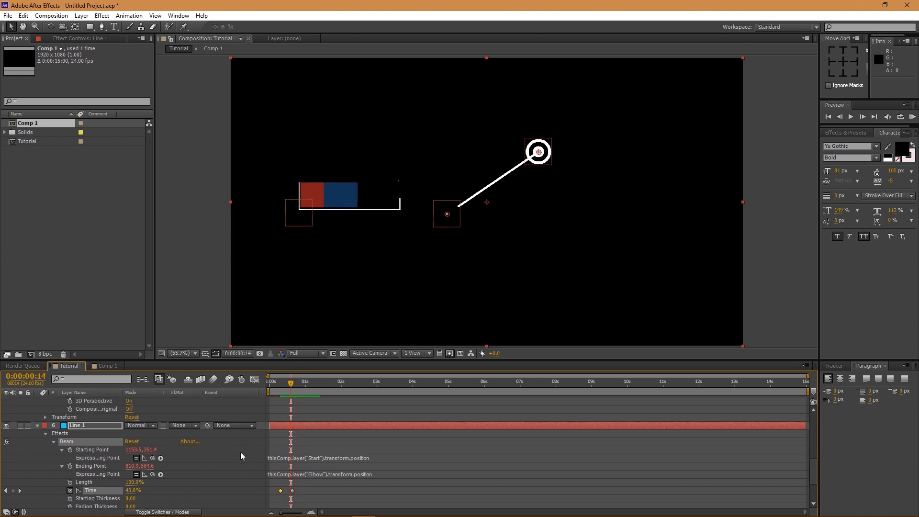
scroll(275, 459, "down", 3)
scroll(277, 459, "down", 1)
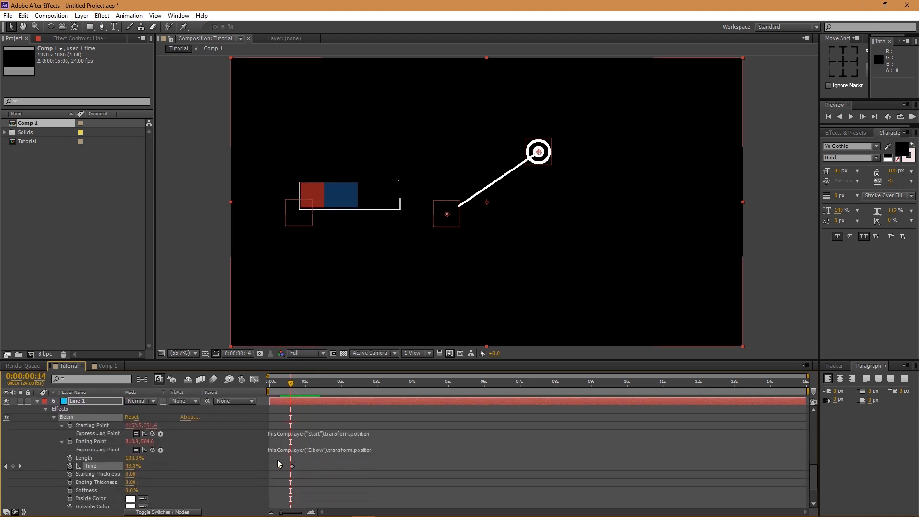
left_click_drag(297, 388, 267, 390)
key("space")
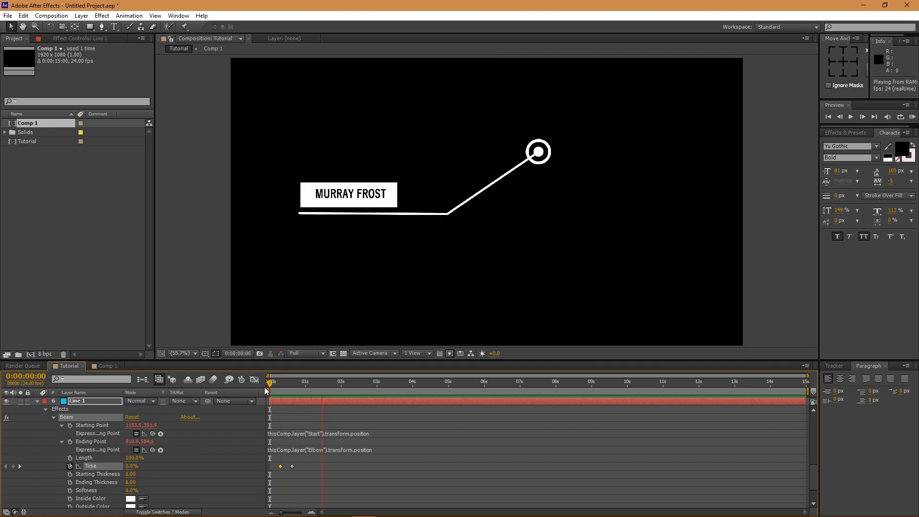
key("space")
- Nudge Line 2's second Time keyframe slightly earlier and play to check the timing
left_click(291, 466)
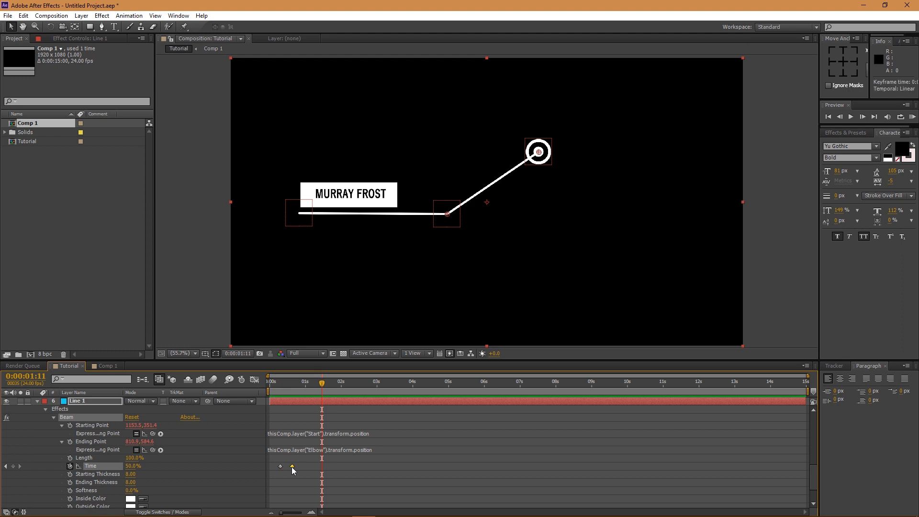
scroll(288, 466, "up", 6)
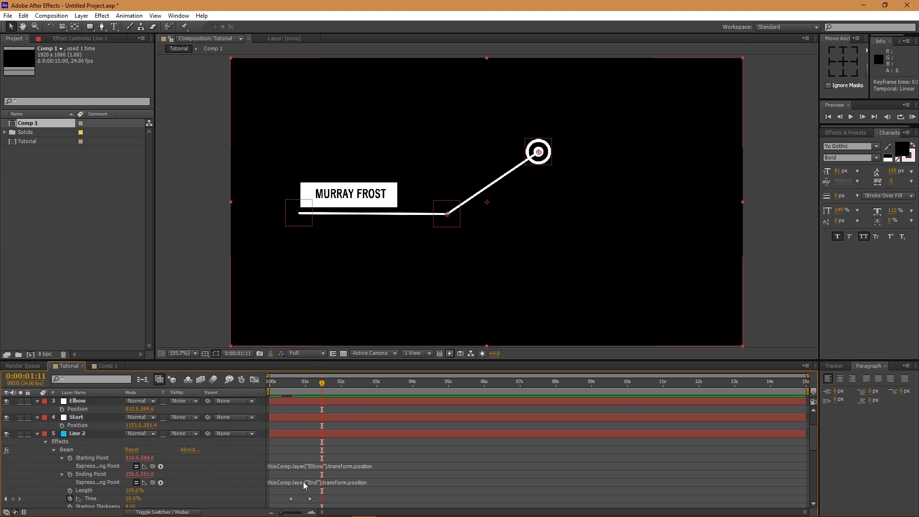
left_click_drag(310, 499, 302, 499)
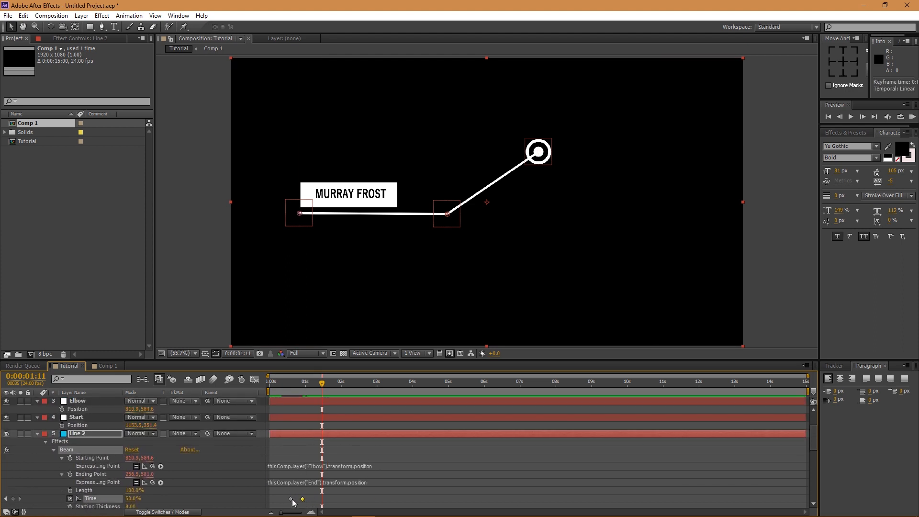
scroll(290, 496, "down", 3)
scroll(291, 472, "down", 4)
left_click_drag(292, 382, 287, 386)
scroll(294, 443, "down", 6)
left_click_drag(313, 443, 289, 457)
left_click(309, 456)
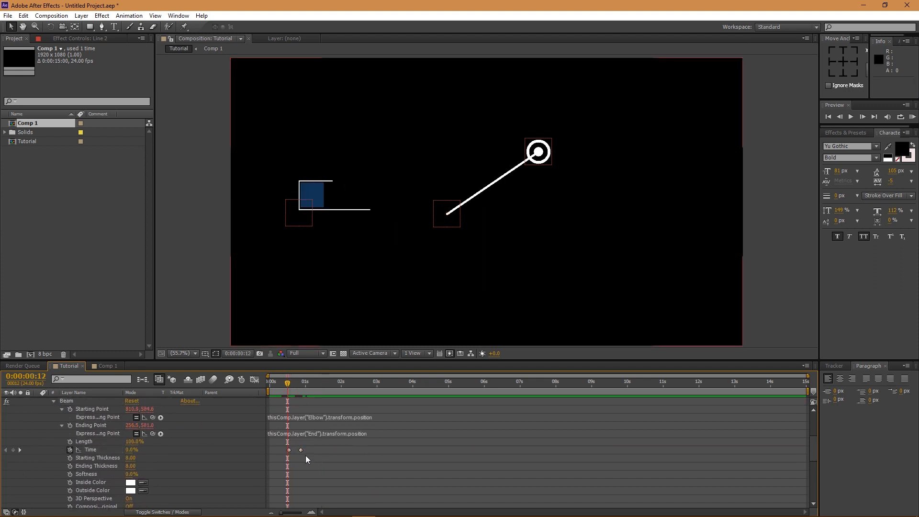
left_click_drag(301, 451, 298, 452)
key("space")
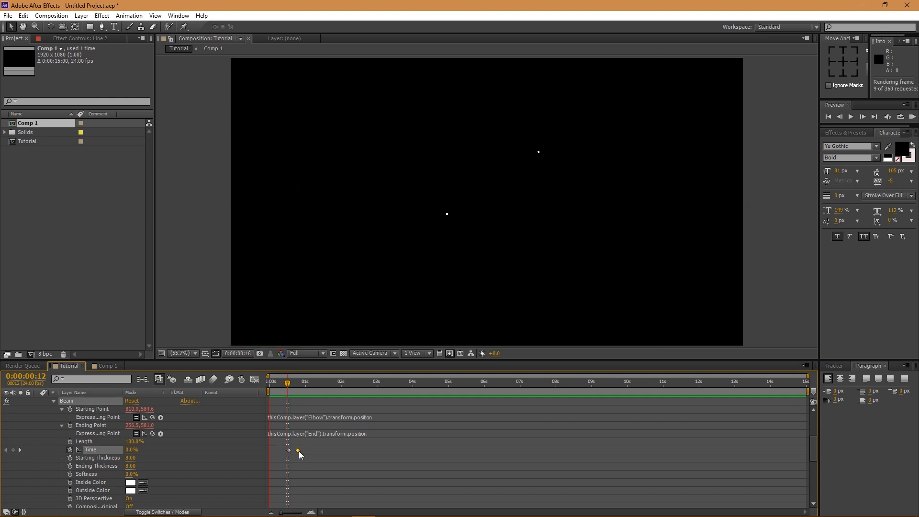
- Replay the animation from an early frame with nothing selected
left_click_drag(303, 381, 281, 381)
left_click(459, 271)
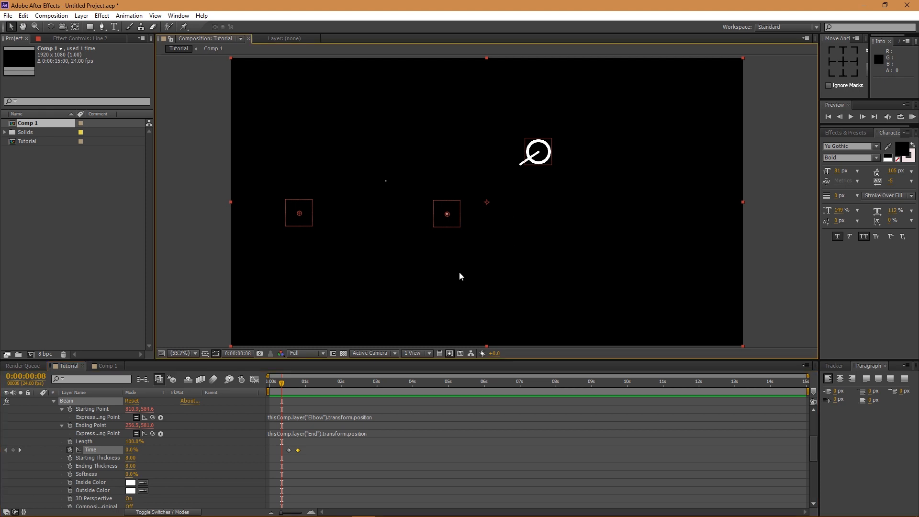
left_click(373, 466)
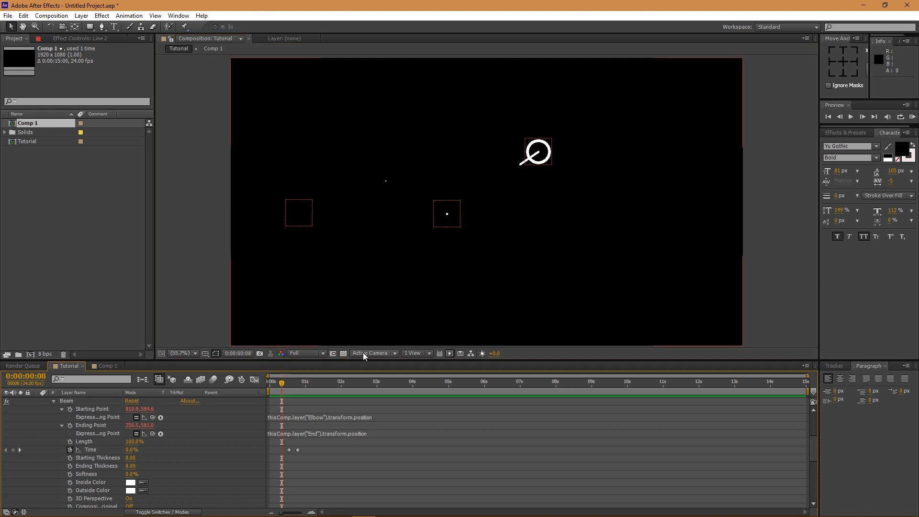
key("space")
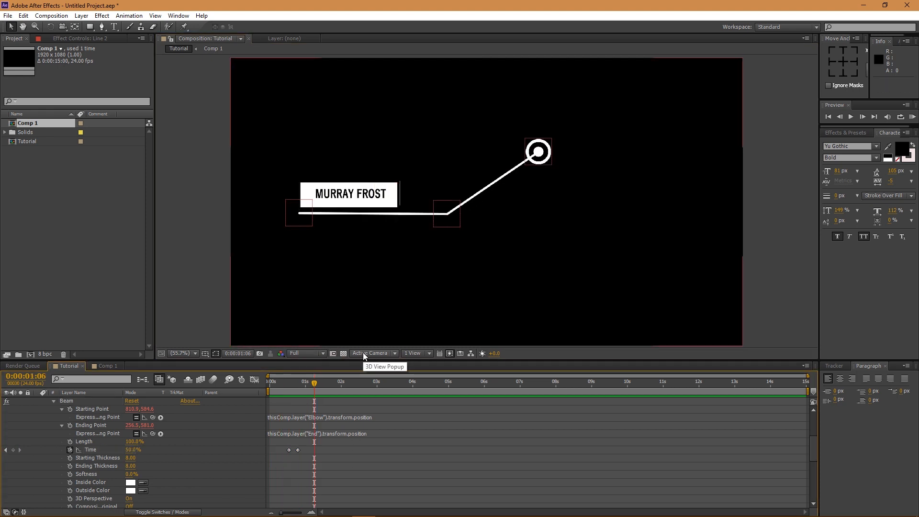
- Select Line 1 at its first Time keyframe and show only its Opacity
left_click_drag(290, 384, 282, 384)
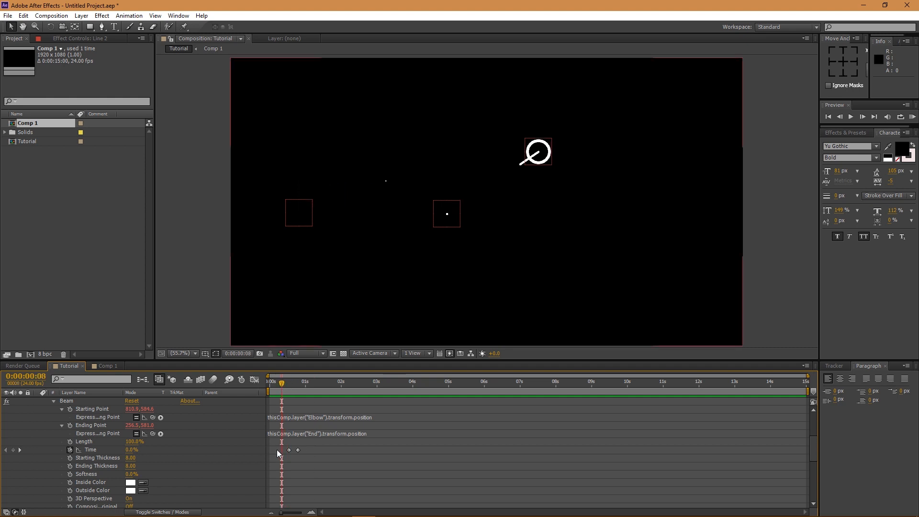
scroll(235, 471, "down", 5)
scroll(219, 471, "up", 3)
left_click(98, 412)
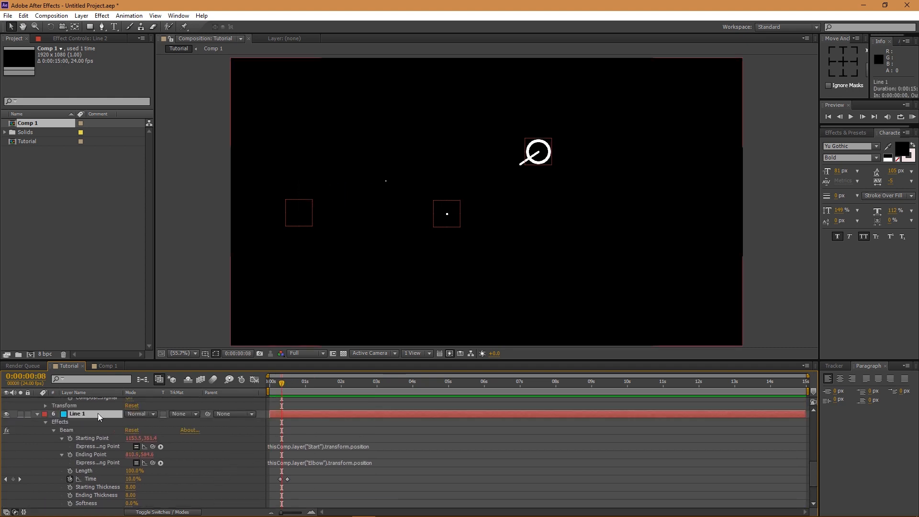
left_click_drag(281, 390, 280, 390)
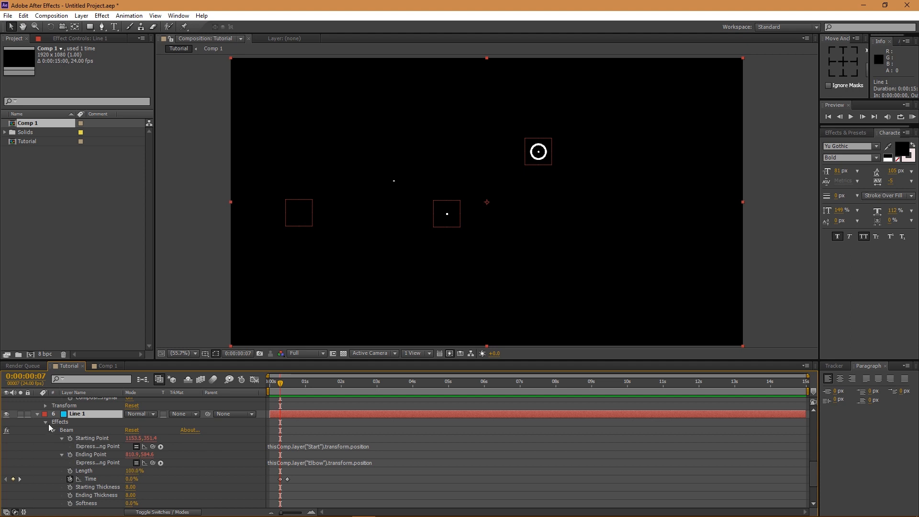
key("t")
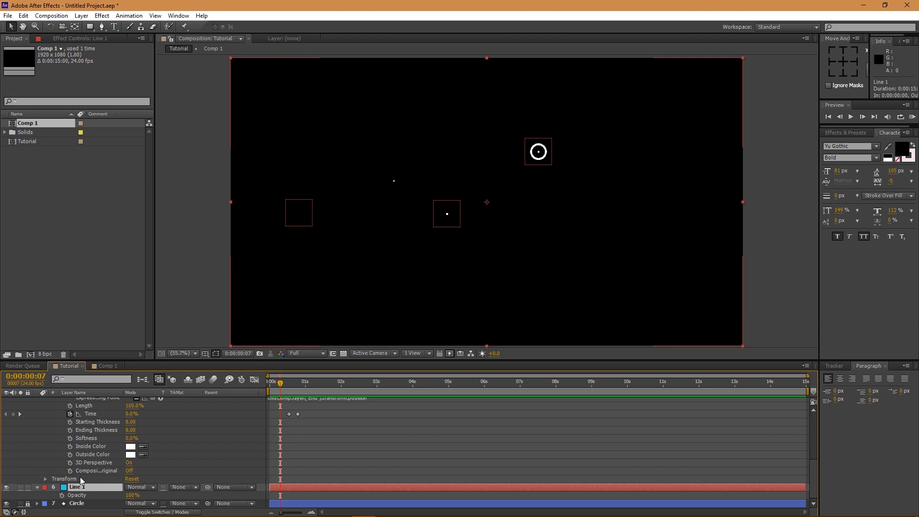
- Key Line 1's Opacity at 100% on frame 7 and 0% one frame earlier
left_click(62, 495)
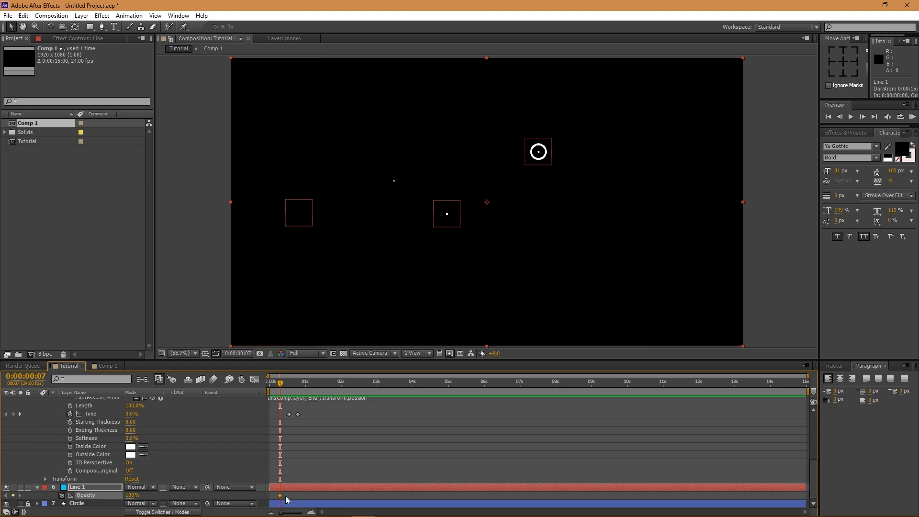
key("Page_Up")
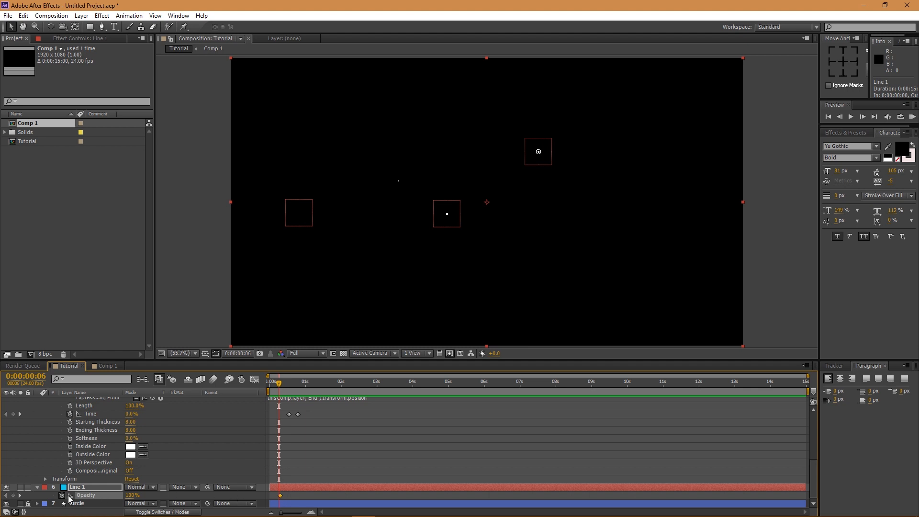
left_click(131, 495)
type("0")
key("Return")
key("Page_Down")
key("Page_Down")
key("Page_Down")
key("Page_Down")
key("Page_Down")
key("Page_Down")
key("Page_Down")
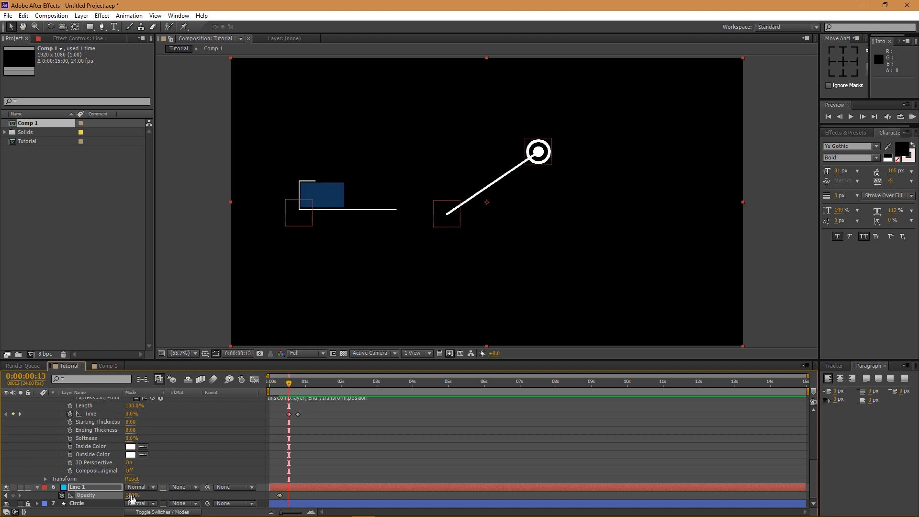
scroll(156, 476, "up", 6)
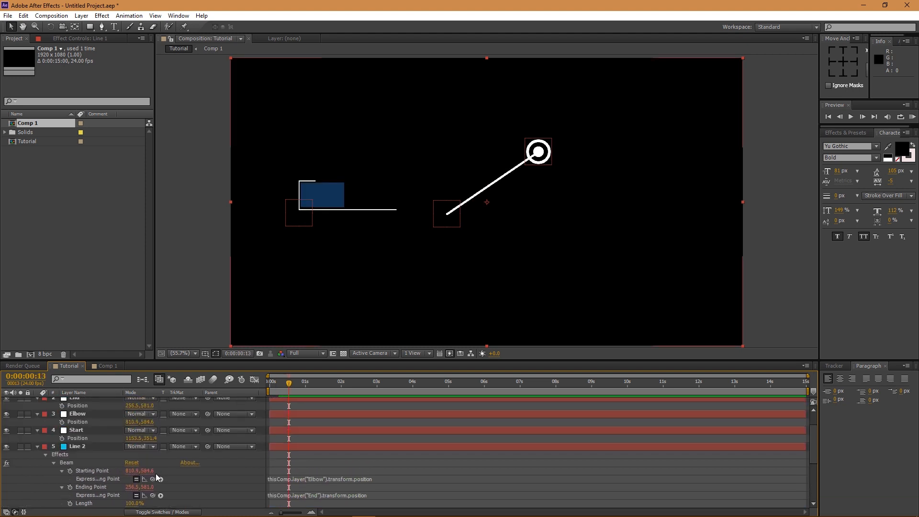
- Show Line 2's Opacity and step to frame 12, where the line begins
left_click(79, 471)
key("t")
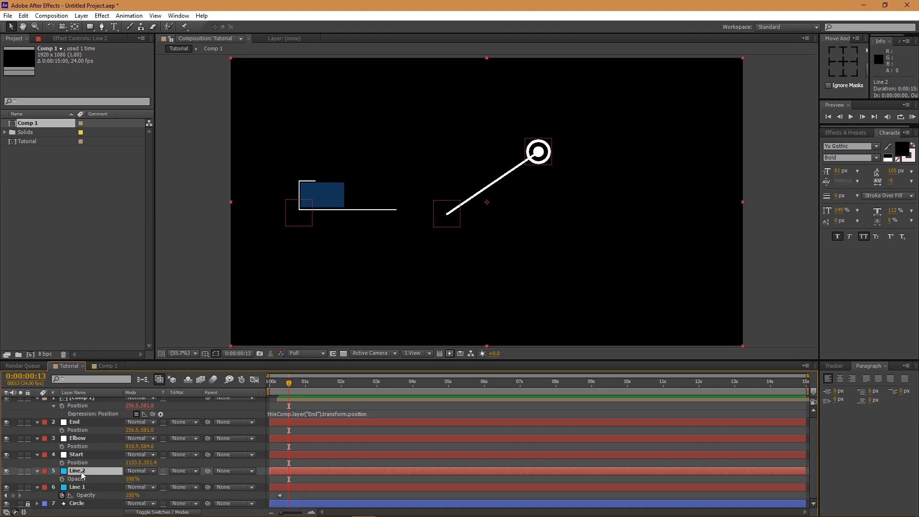
key("Page_Up")
key("Page_Down")
key("Page_Down")
key("Page_Down")
key("Page_Up")
key("Page_Up")
key("Page_Up")
key("Page_Up")
key("Page_Down")
key("Page_Down")
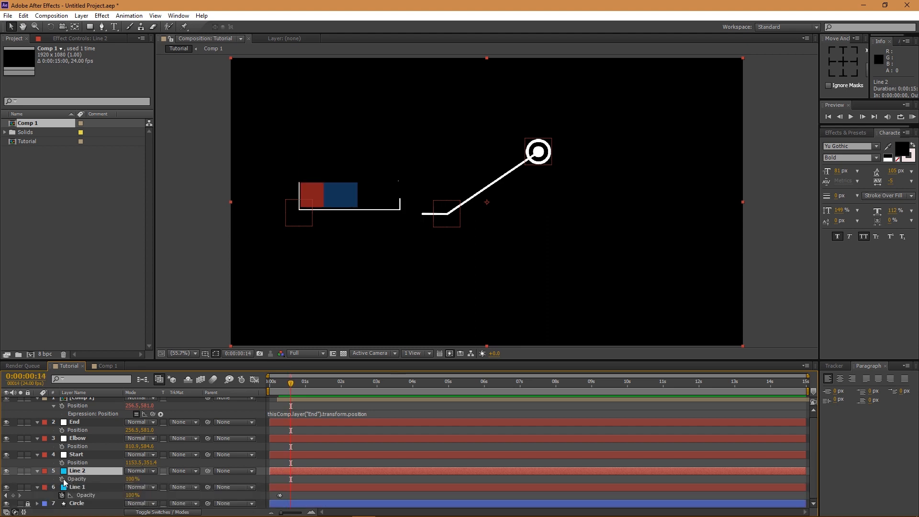
key("Page_Up")
key("Page_Up")
key("Page_Up")
key("Page_Down")
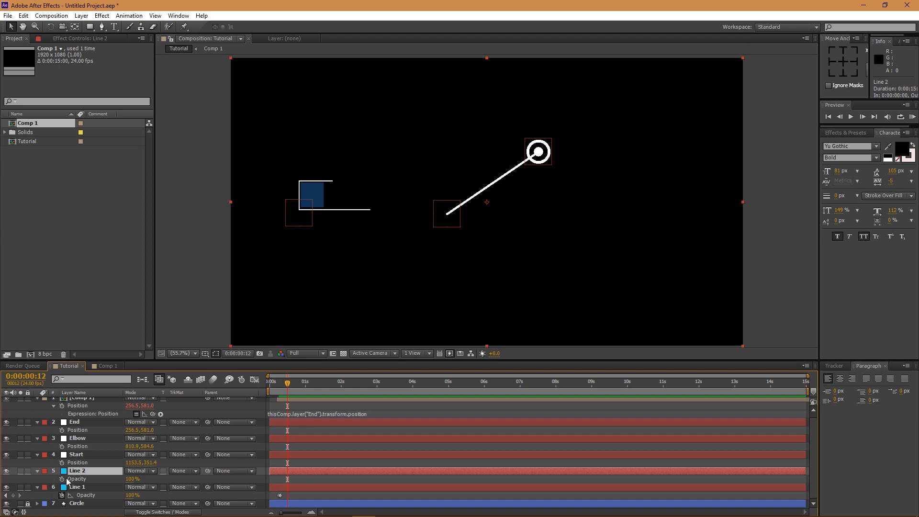
- Key Line 2's Opacity at 100% on frame 12 and 0% on frame 11
left_click(63, 479)
key("Page_Up")
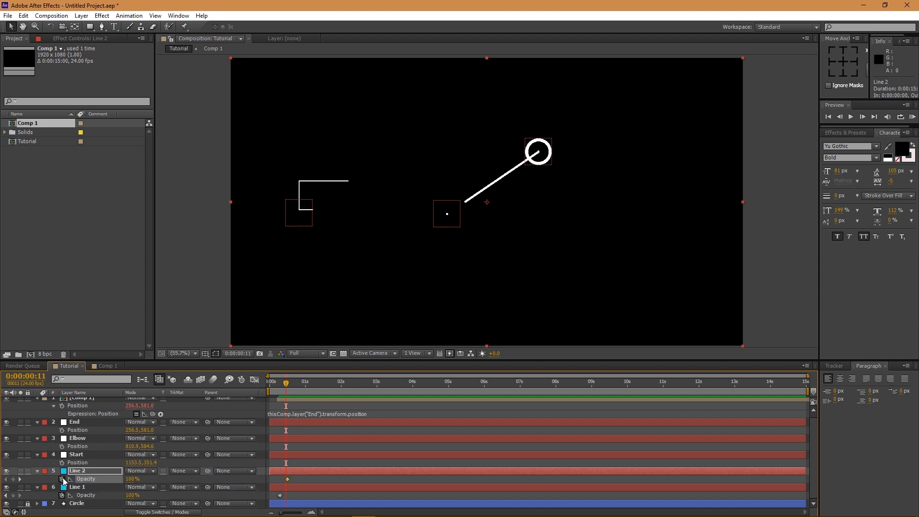
left_click(130, 479)
type("0")
key("Return")
- Preview the reveal and show Line 2's keyframed properties
mouse_move(286, 387)
left_mouse_down()
mouse_move(272, 382)
mouse_move(335, 383)
mouse_move(254, 386)
mouse_move(312, 383)
mouse_move(299, 390)
left_mouse_up()
key("KP_0")
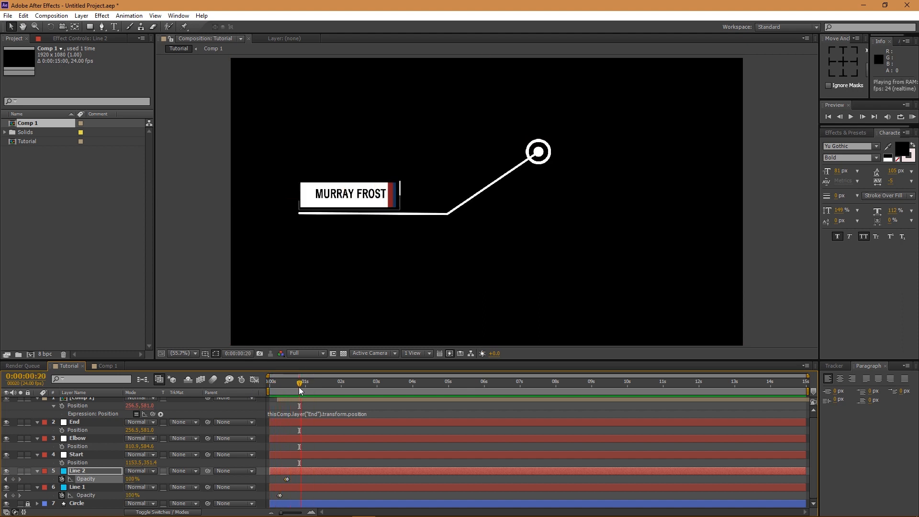
key("space")
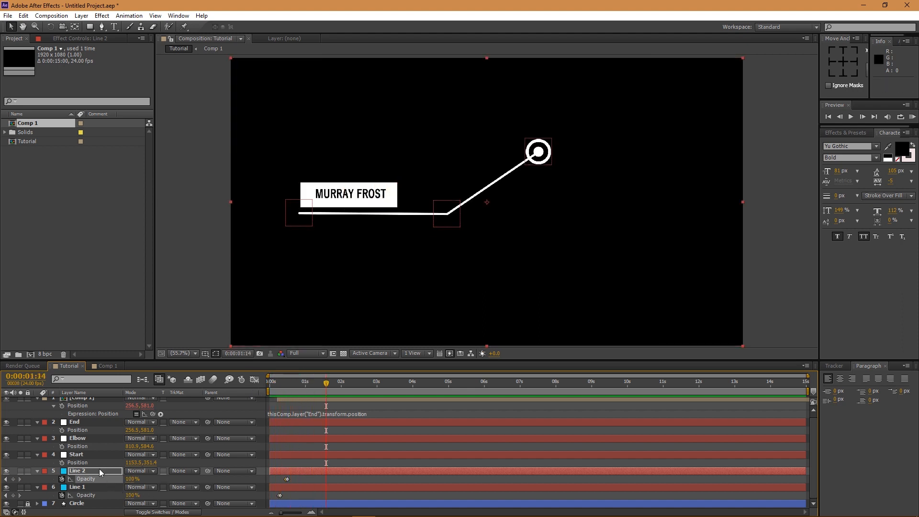
left_click(98, 471)
key("u")
key("u")
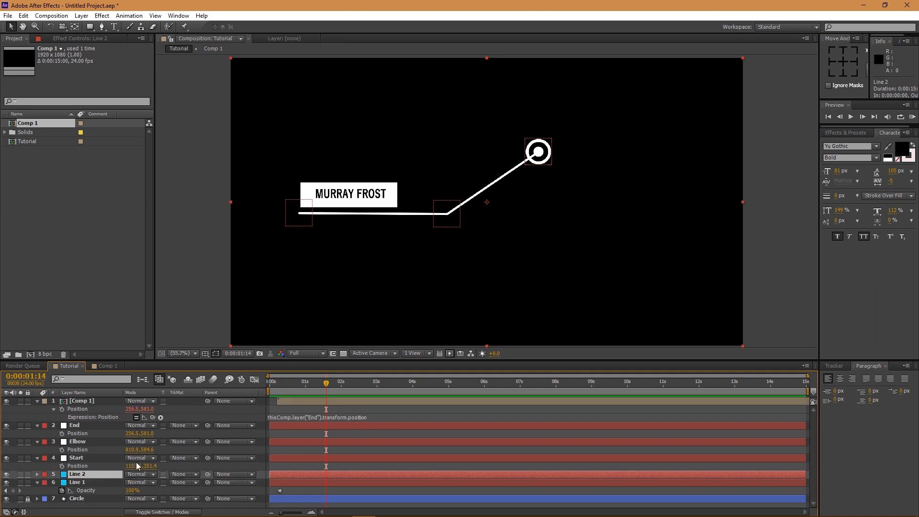
key("u")
key("u")
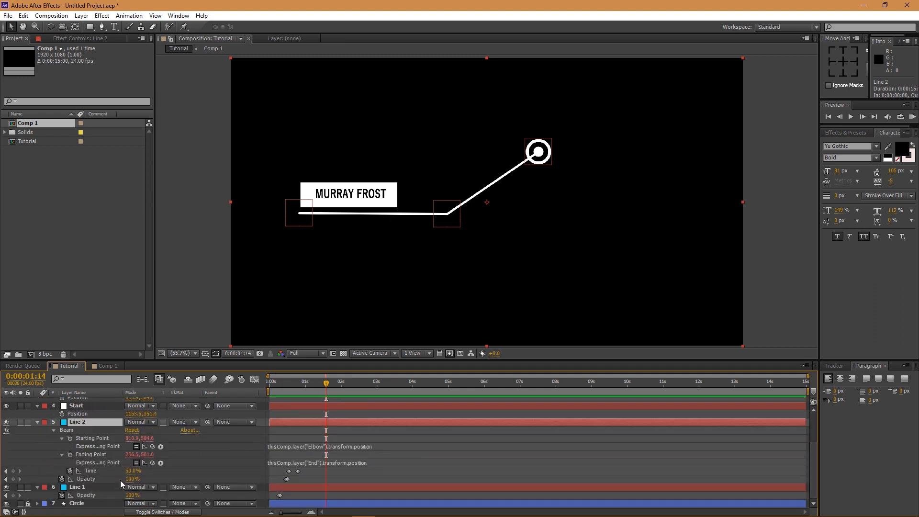
- Apply Easy Ease to Line 2's two beam Time keyframes
left_click(90, 471)
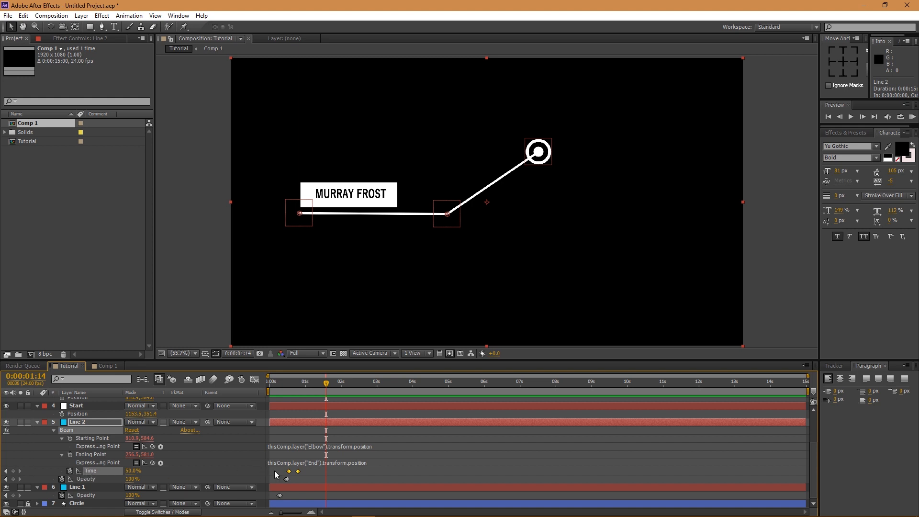
left_click(254, 379)
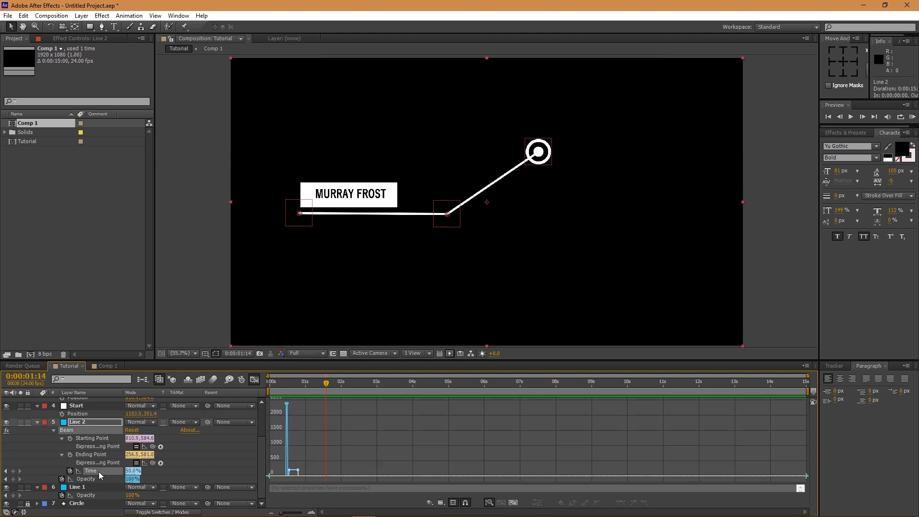
scroll(268, 468, "up", 5)
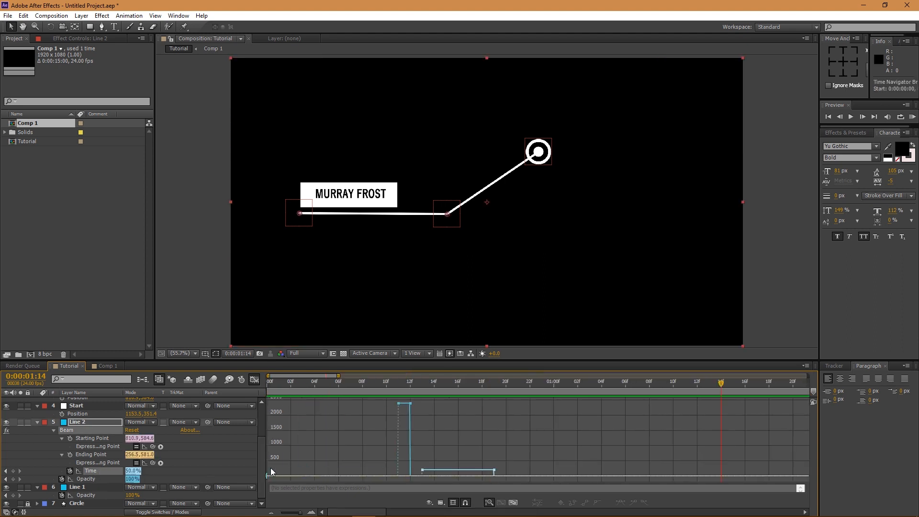
left_click(254, 381)
left_click(100, 470)
left_click(101, 470)
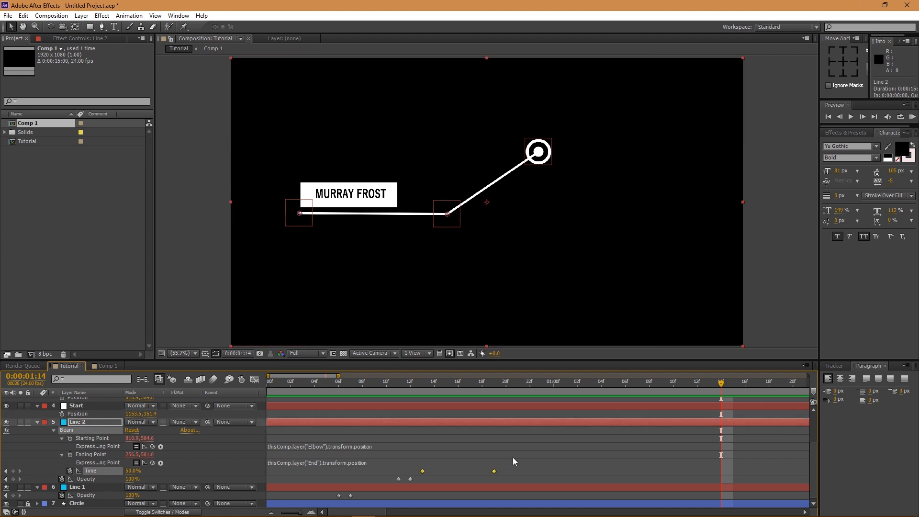
key("F9")
- In the speed graph, extend the first Time keyframe's influence to about 84%
left_click(254, 380)
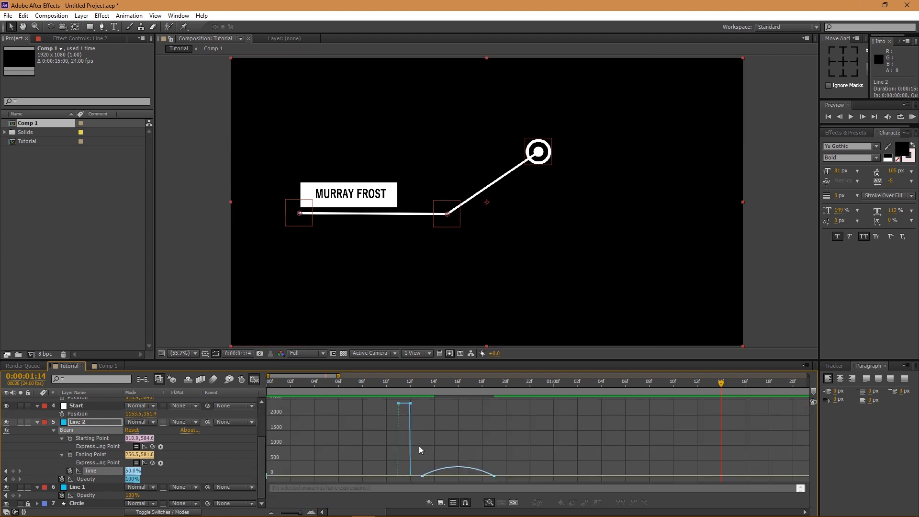
left_click(423, 475)
left_click_drag(434, 476, 464, 476)
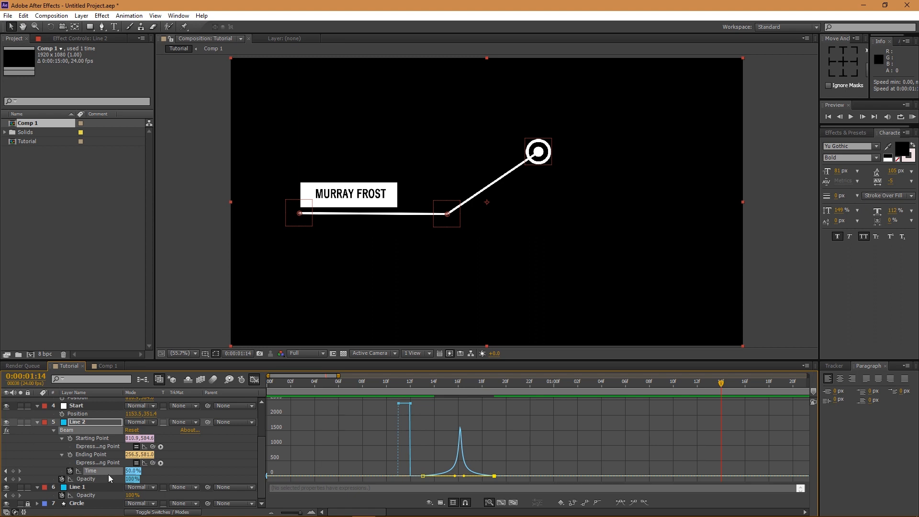
left_click(83, 488)
- Stretch Line 1's frame-7 Time keyframe influence to 100% in the speed graph
key("u")
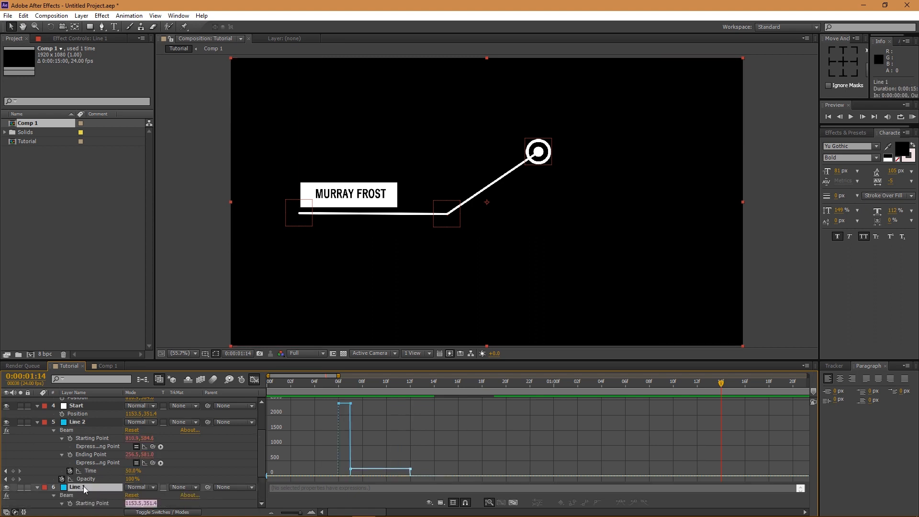
scroll(125, 488, "down", 1)
scroll(126, 491, "down", 1)
left_click(91, 488)
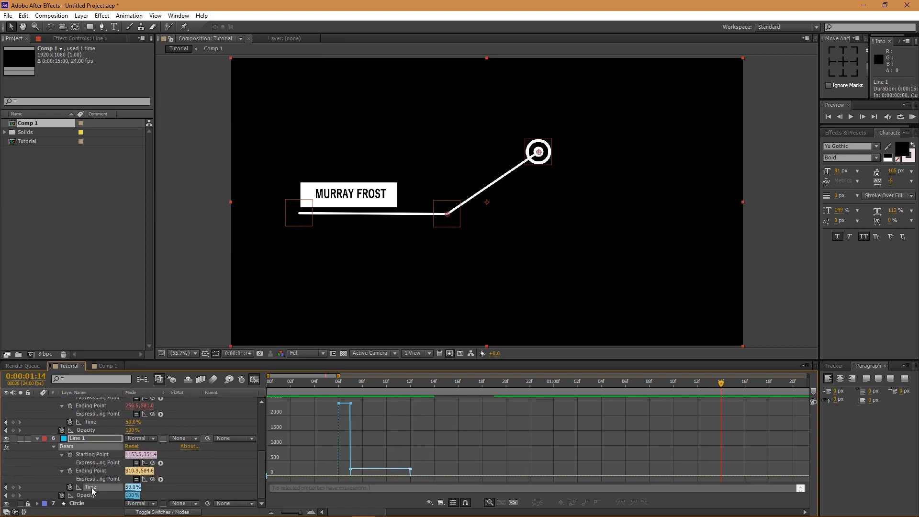
left_click(254, 380)
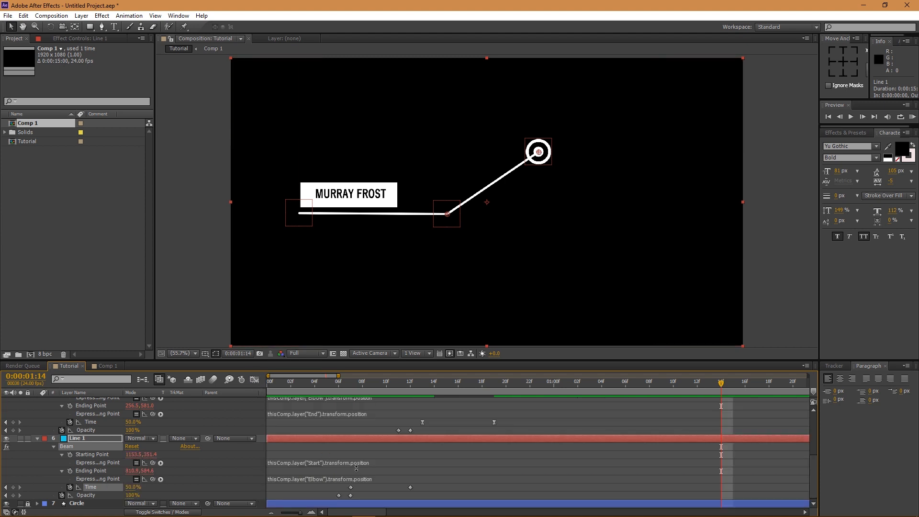
left_click(96, 487)
left_click(254, 379)
left_click(350, 475)
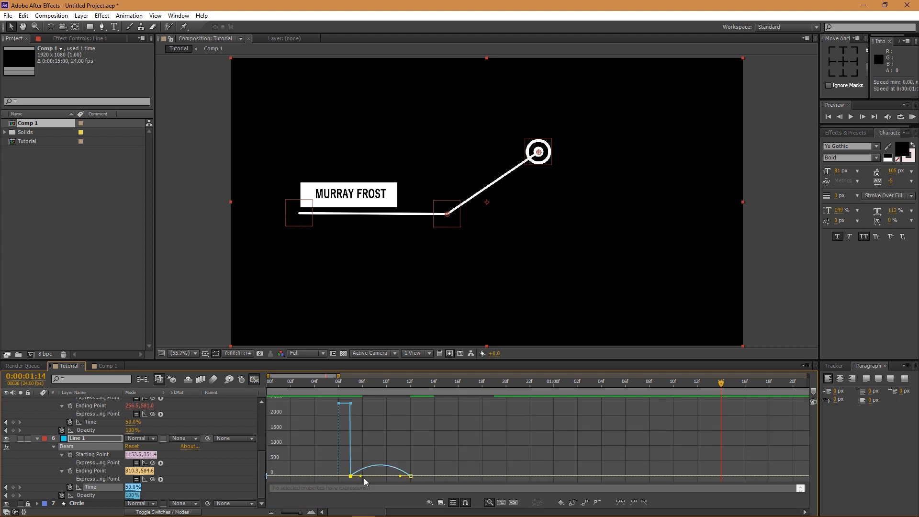
left_click_drag(361, 477, 389, 476)
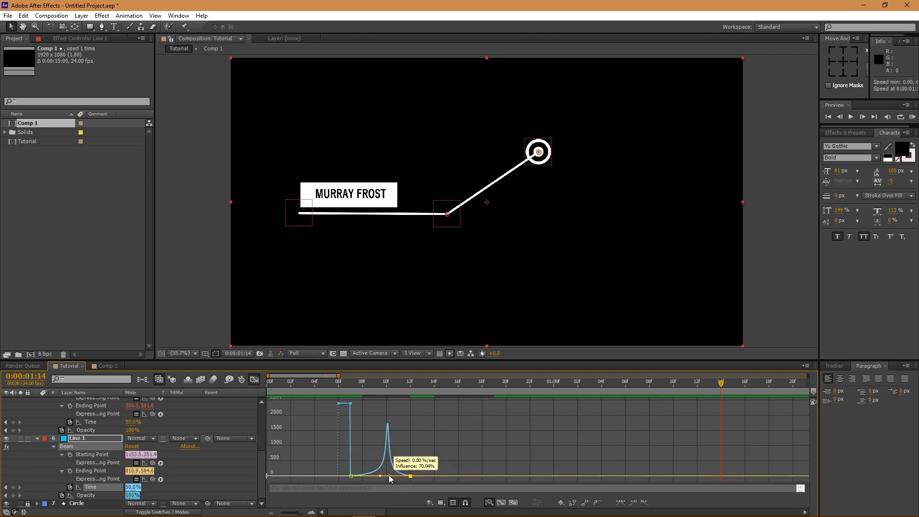
- Preview the full callout animation with nothing selected
left_click(255, 378)
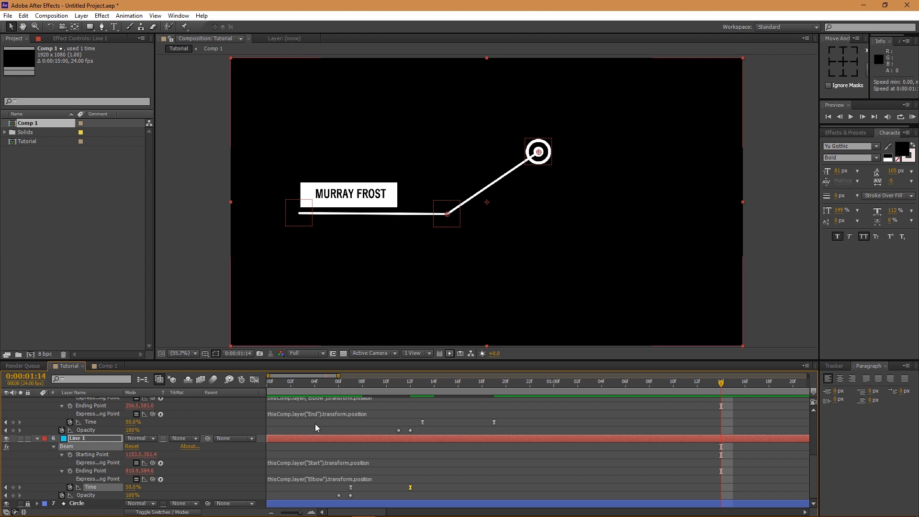
scroll(317, 432, "down", 4)
left_click(403, 430)
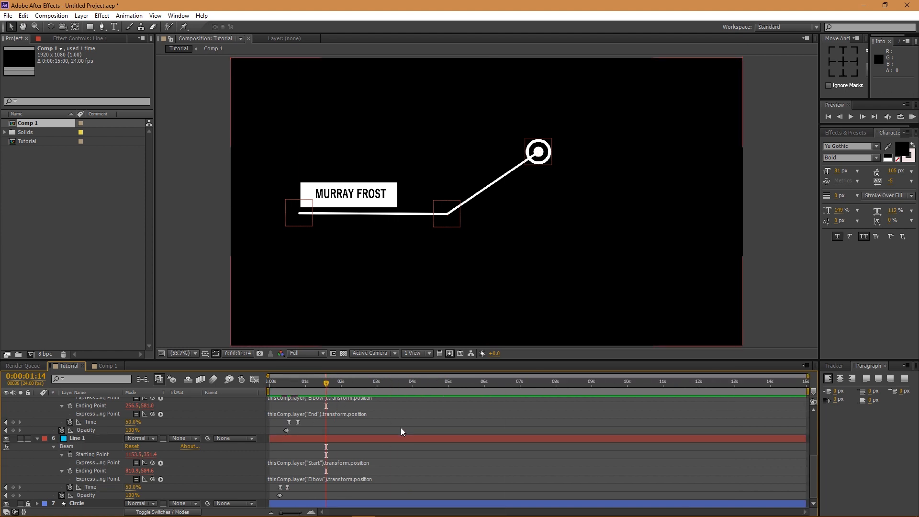
key("space")
key("space")
- Collapse Line 1, Line 2, Elbow, Start, End and Comp 1 in the timeline
left_click(37, 438)
left_click(40, 433)
left_click(38, 441)
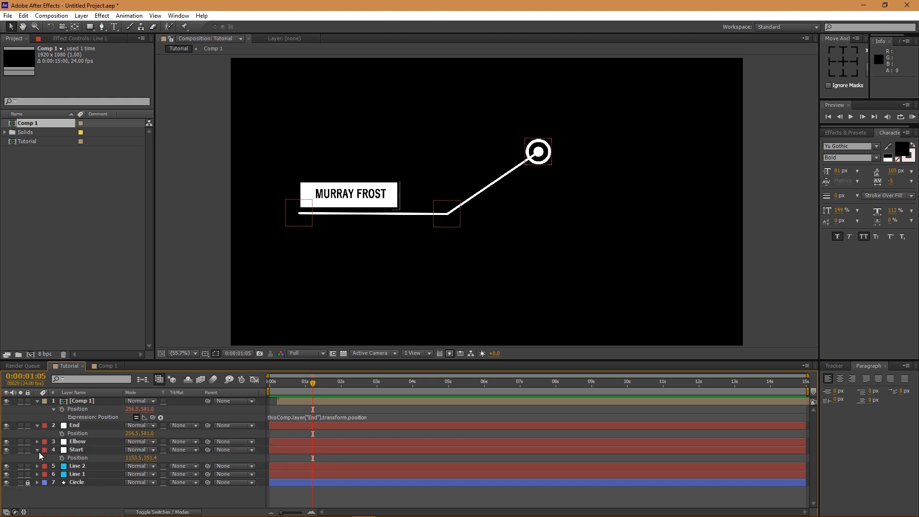
left_click(37, 449)
left_click(37, 425)
left_click(37, 400)
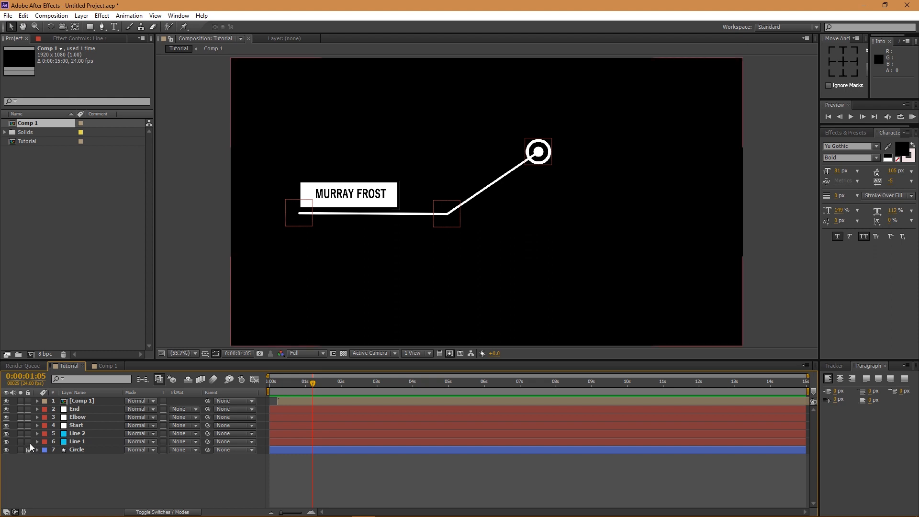
- Lock Line 2, Line 1, Circle and the Comp 1 label layer
left_click_drag(28, 442, 27, 434)
left_click(75, 425)
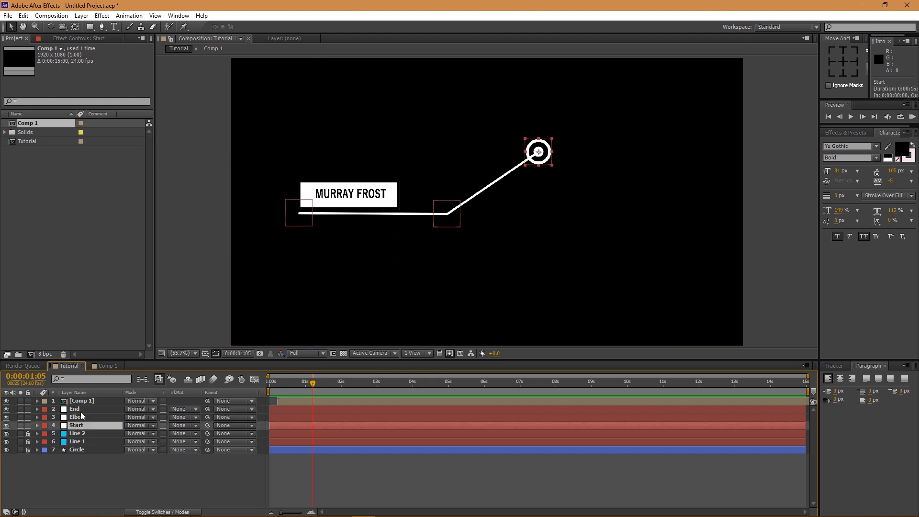
left_click(80, 401)
left_click(27, 401)
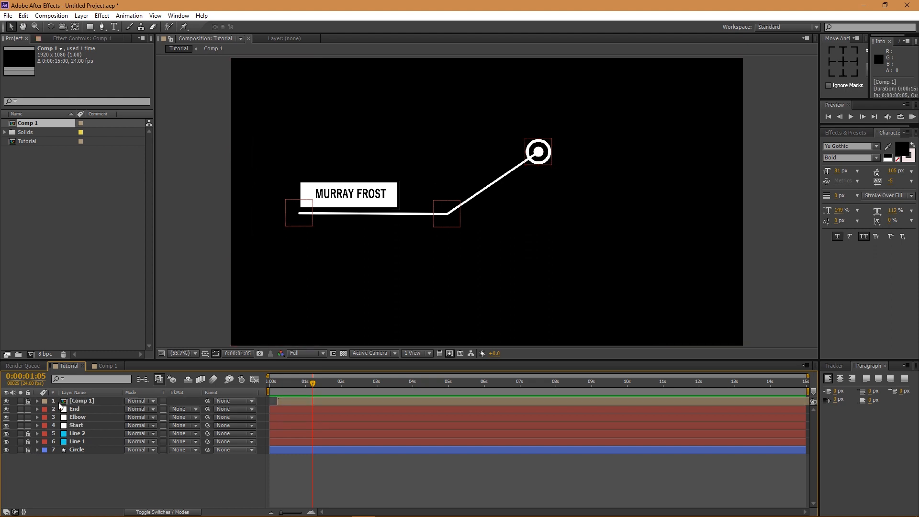
- Drag the Start, End and Elbow nulls to reshape the callout line
left_click(75, 409)
left_click(77, 417, "ctrl")
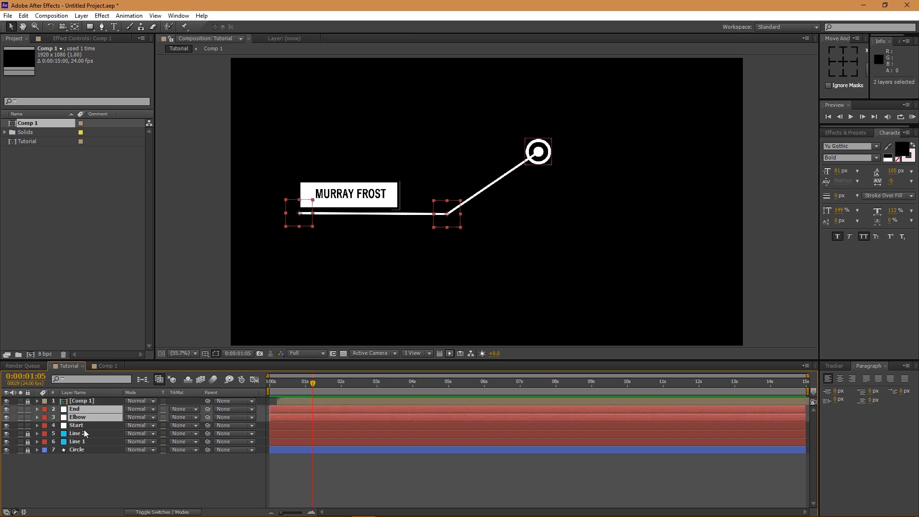
left_click(79, 425)
left_click_drag(542, 160, 577, 151)
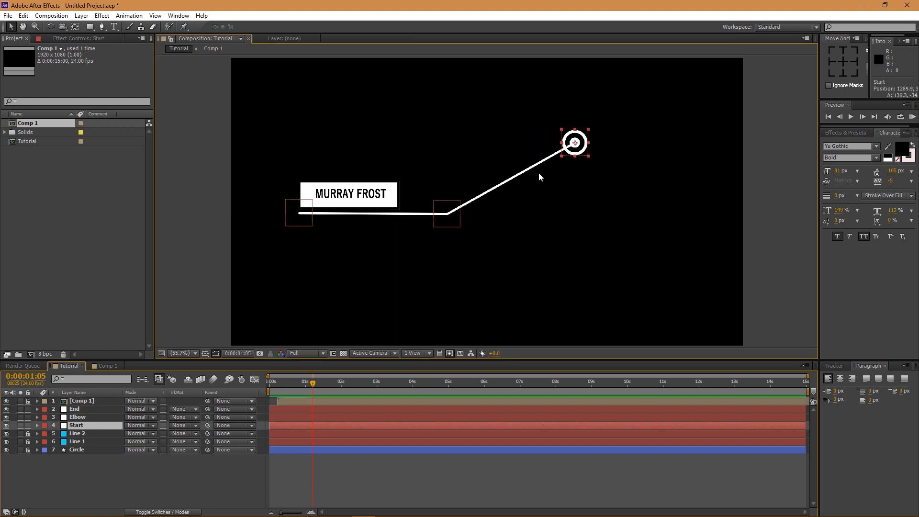
left_click(307, 220)
left_click_drag(308, 220, 316, 235)
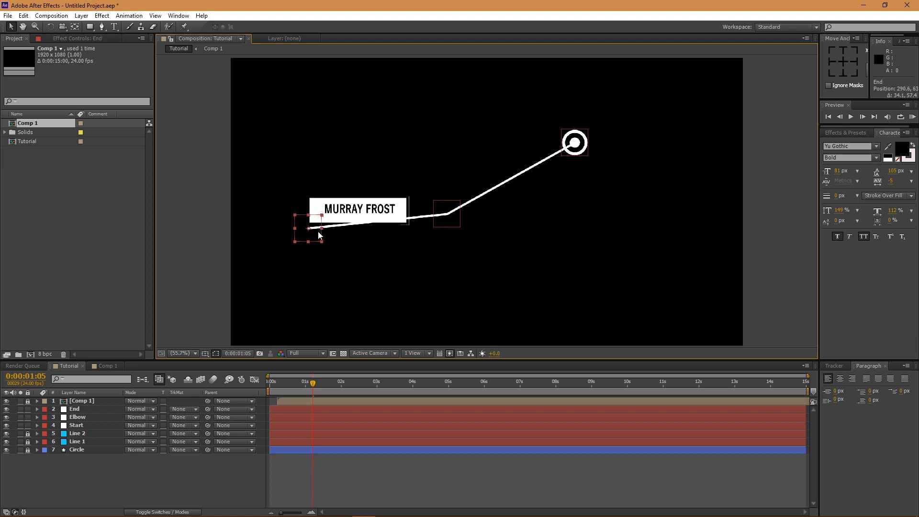
left_click_drag(446, 214, 438, 235)
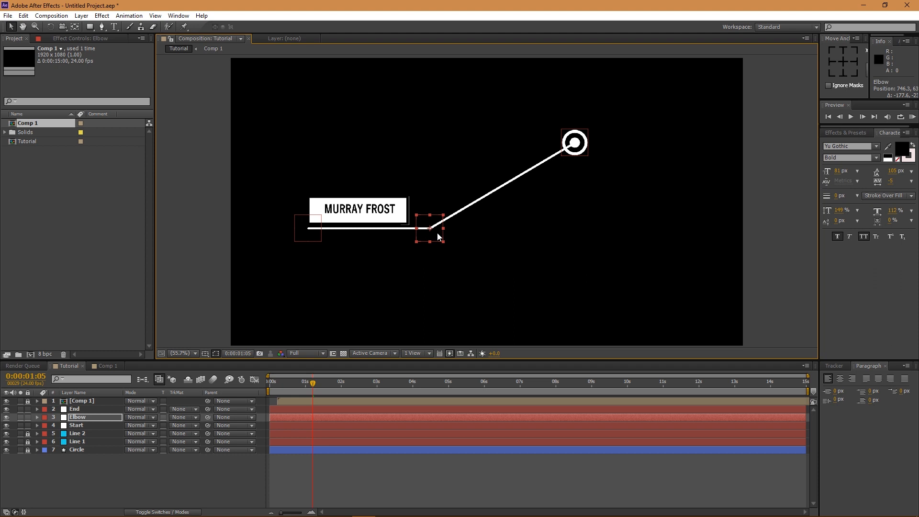